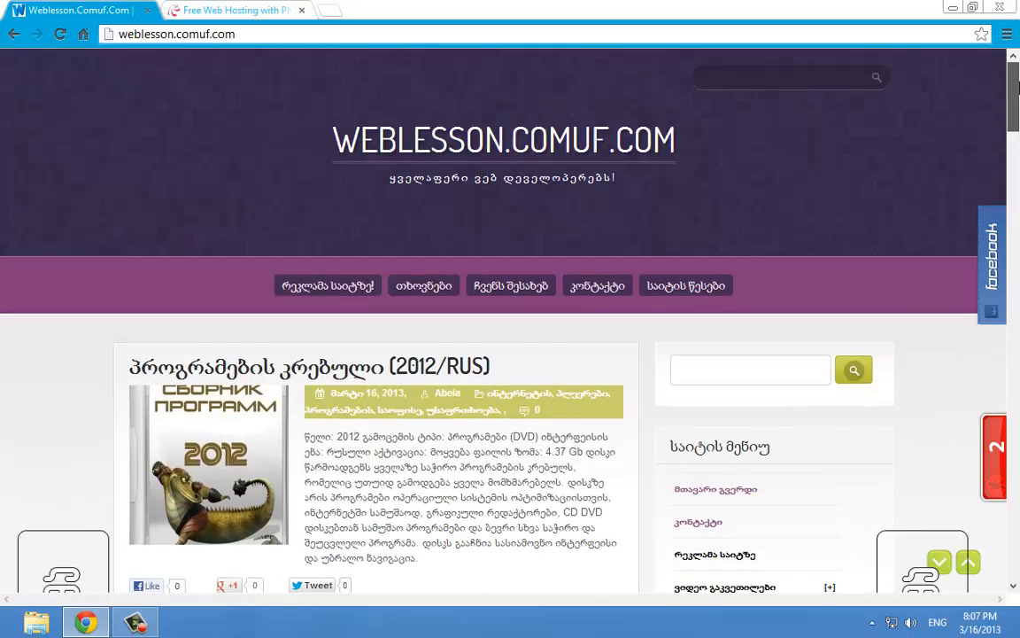
Switch to the 000webhost hosting page and select its web address
{"action": "left_click_drag", "start_coordinate": [721, 144], "coordinate": [281, 166]}
{"action": "left_click", "coordinate": [281, 170]}
{"action": "scroll", "coordinate": [281, 188], "scroll_direction": "down", "scroll_amount": 2}
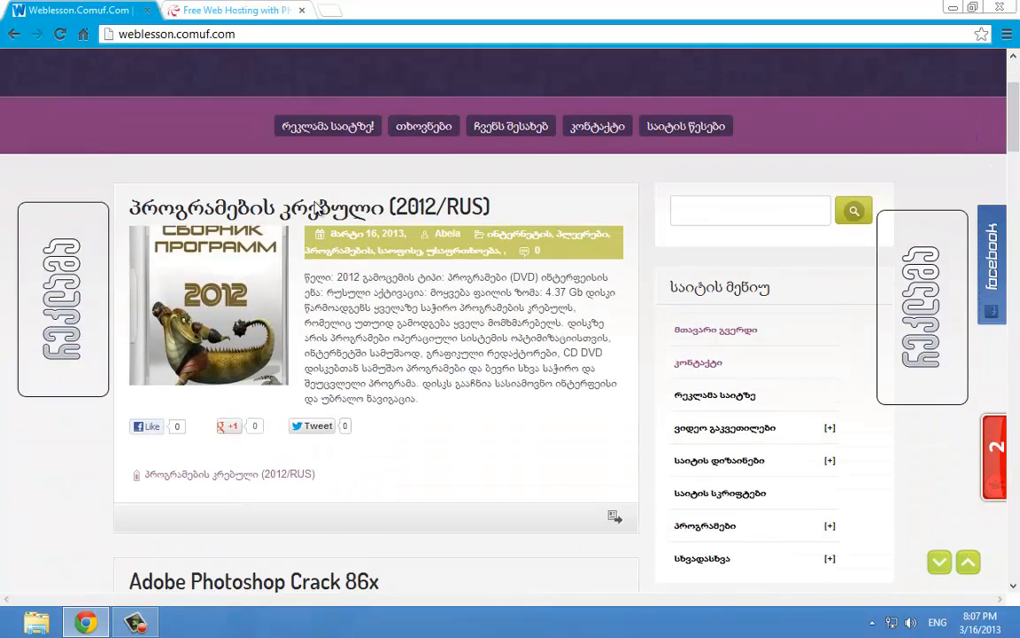
{"action": "scroll", "coordinate": [277, 151], "scroll_direction": "up", "scroll_amount": 2}
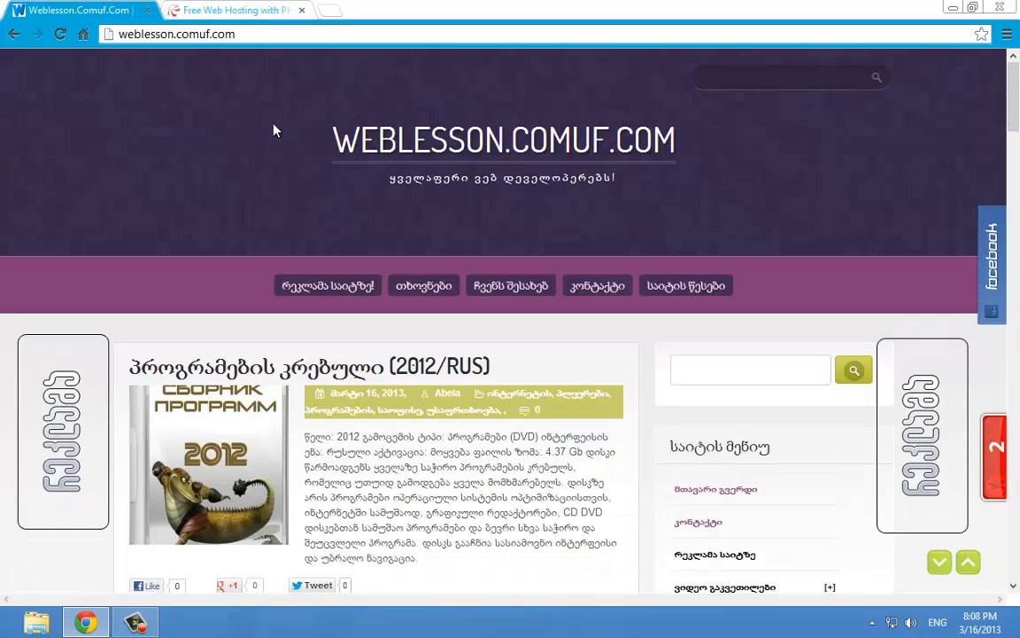
{"action": "left_click", "coordinate": [213, 9]}
{"action": "left_click", "coordinate": [252, 36]}
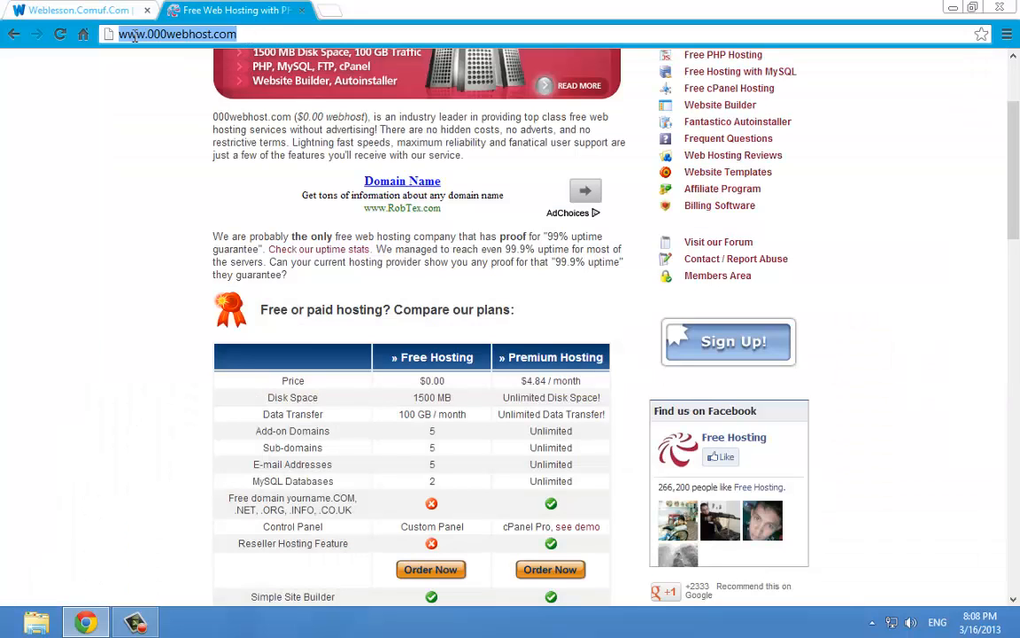
{"action": "left_click", "coordinate": [253, 34]}
Scroll to the free versus premium plan comparison and highlight it
{"action": "scroll", "coordinate": [285, 200], "scroll_direction": "up", "scroll_amount": 2}
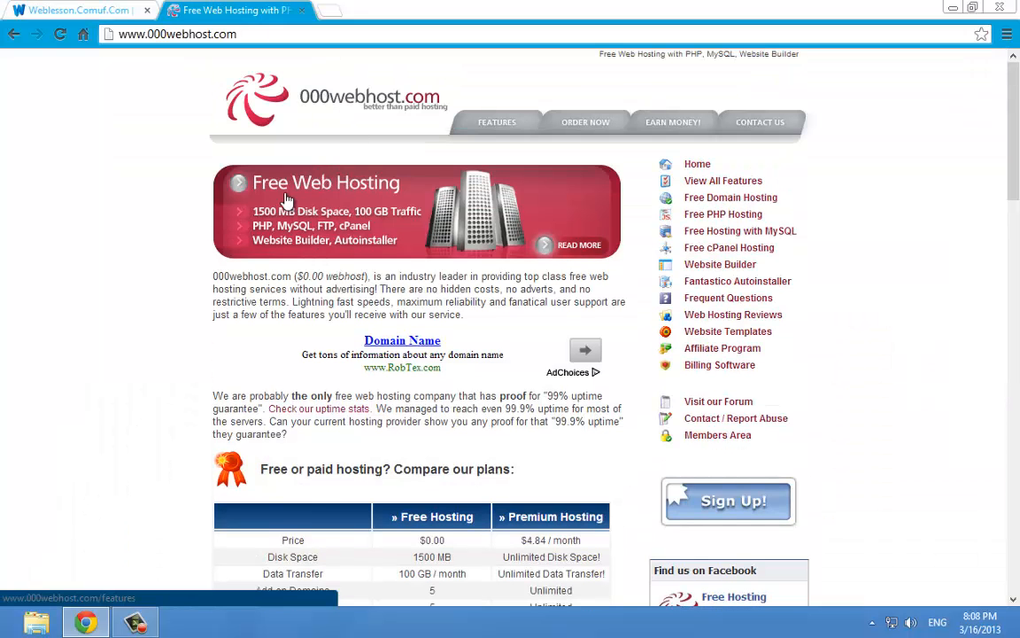
{"action": "scroll", "coordinate": [293, 187], "scroll_direction": "down", "scroll_amount": 1}
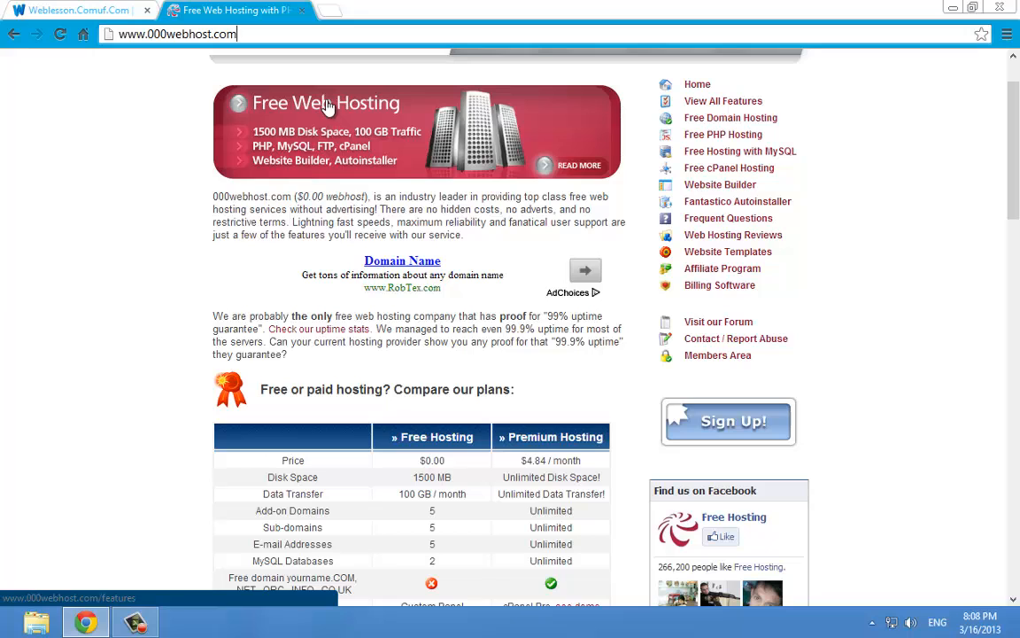
{"action": "scroll", "coordinate": [616, 142], "scroll_direction": "up", "scroll_amount": 1}
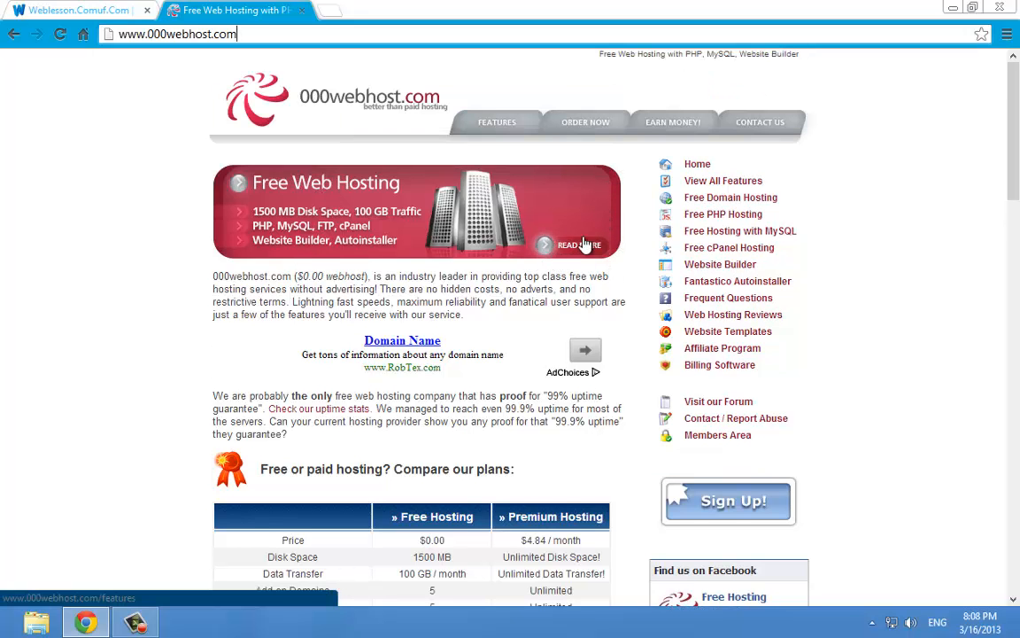
{"action": "scroll", "coordinate": [544, 239], "scroll_direction": "down", "scroll_amount": 3}
{"action": "scroll", "coordinate": [617, 254], "scroll_direction": "up", "scroll_amount": 2}
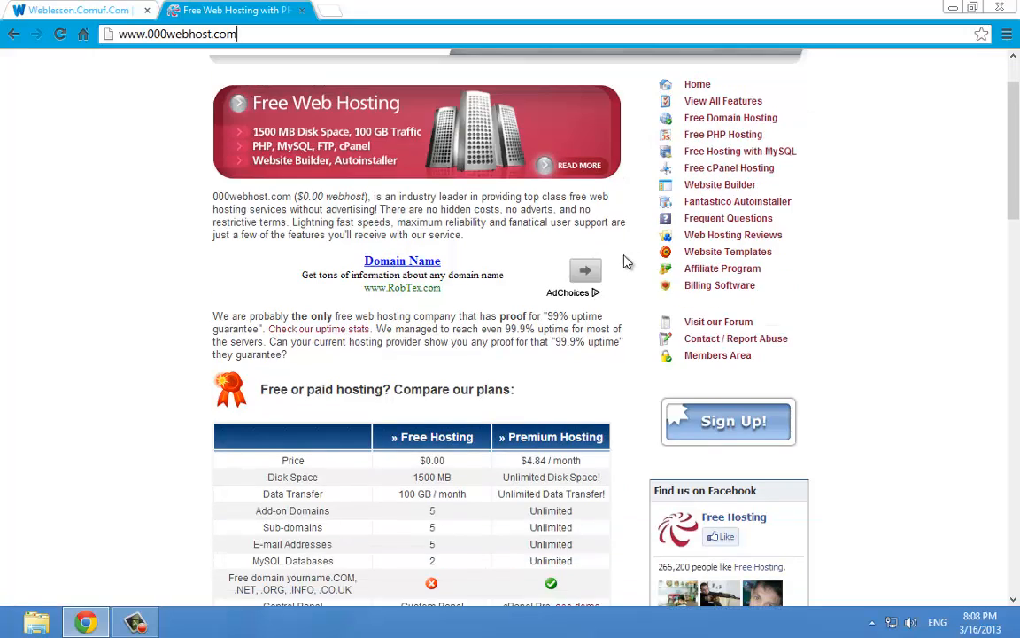
{"action": "scroll", "coordinate": [539, 245], "scroll_direction": "down", "scroll_amount": 1}
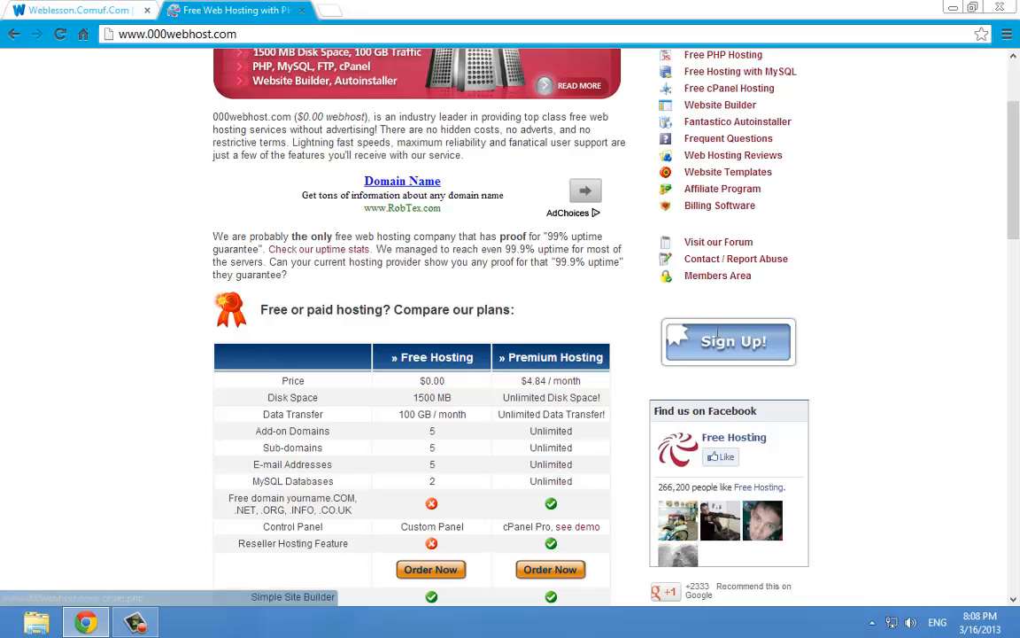
{"action": "left_click_drag", "start_coordinate": [640, 319], "coordinate": [824, 359]}
Open the free hosting sign-up form and step through its name and email fields
{"action": "left_click", "coordinate": [825, 365]}
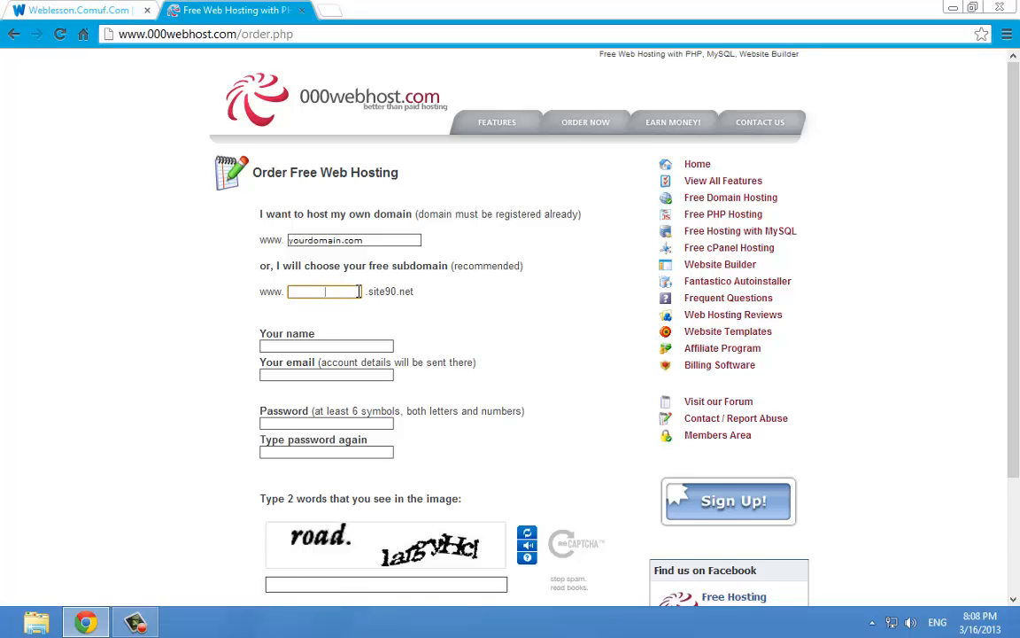
{"action": "scroll", "coordinate": [354, 291], "scroll_direction": "down", "scroll_amount": 1}
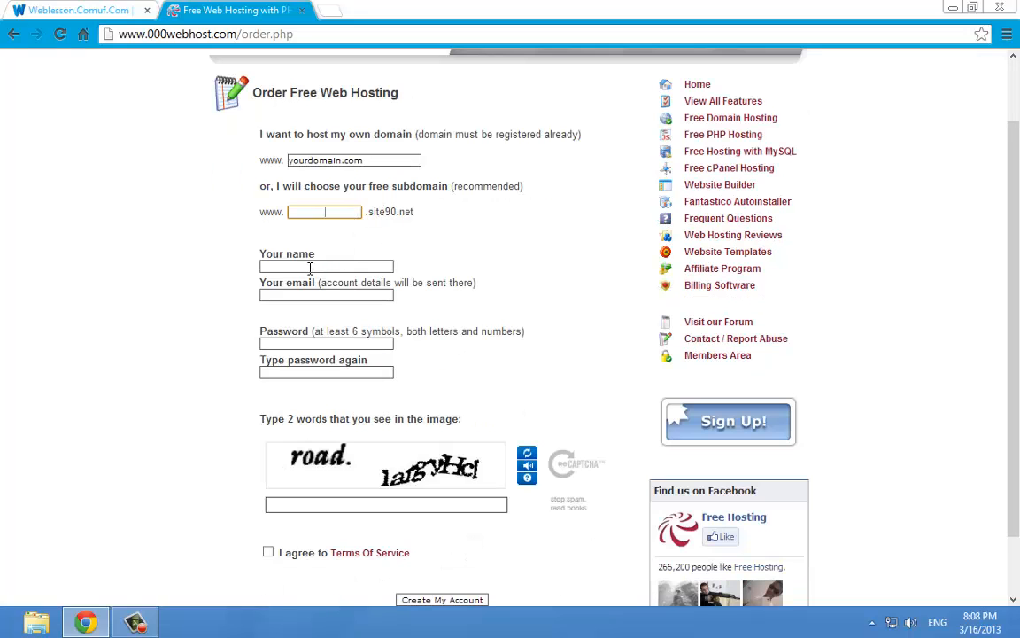
{"action": "left_click", "coordinate": [310, 267]}
{"action": "left_click", "coordinate": [287, 293]}
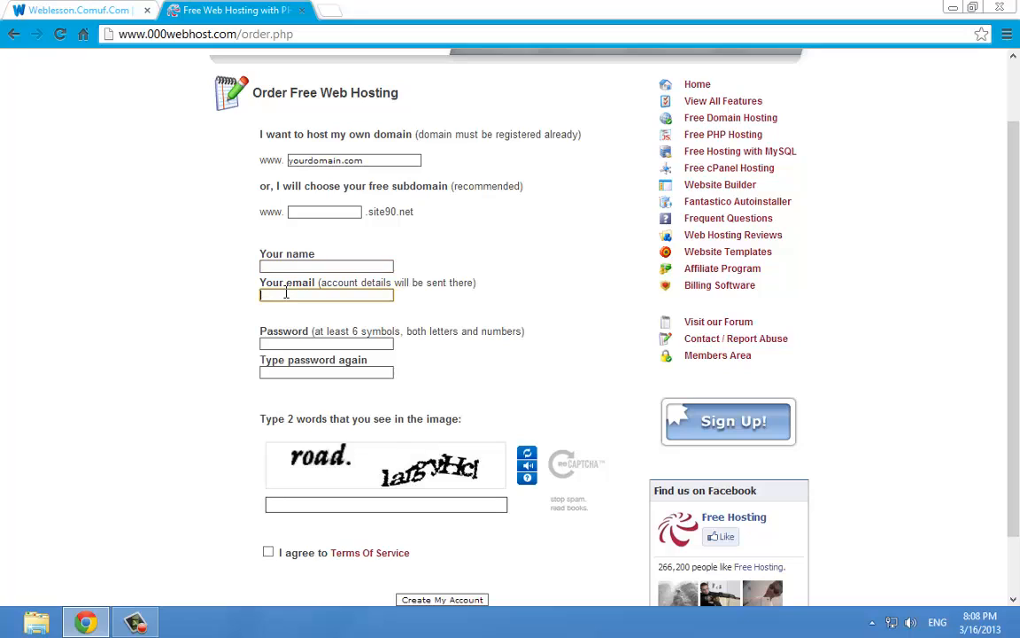
{"action": "left_click_drag", "start_coordinate": [284, 285], "coordinate": [318, 286]}
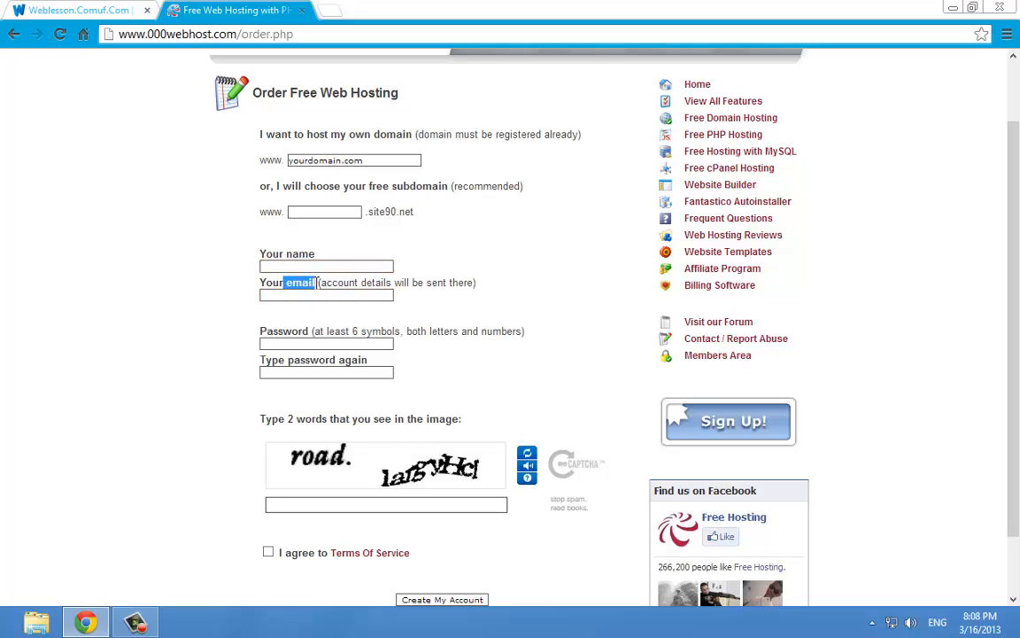
{"action": "left_click", "coordinate": [319, 312]}
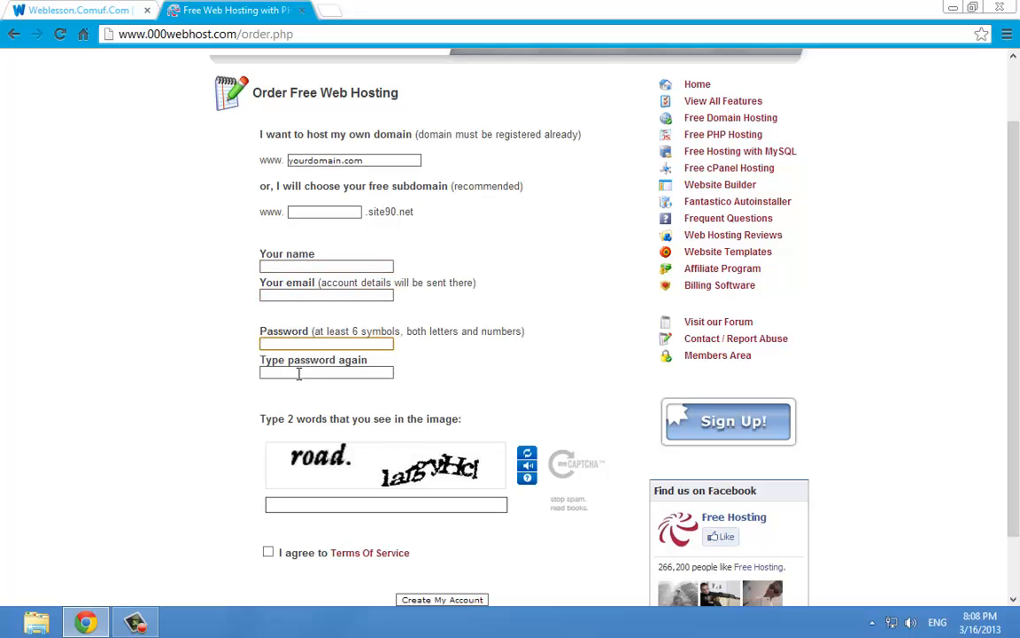
Move through the password fields and tick 'I agree to Terms Of Service'
{"action": "left_click", "coordinate": [299, 374]}
{"action": "scroll", "coordinate": [301, 372], "scroll_direction": "down", "scroll_amount": 2}
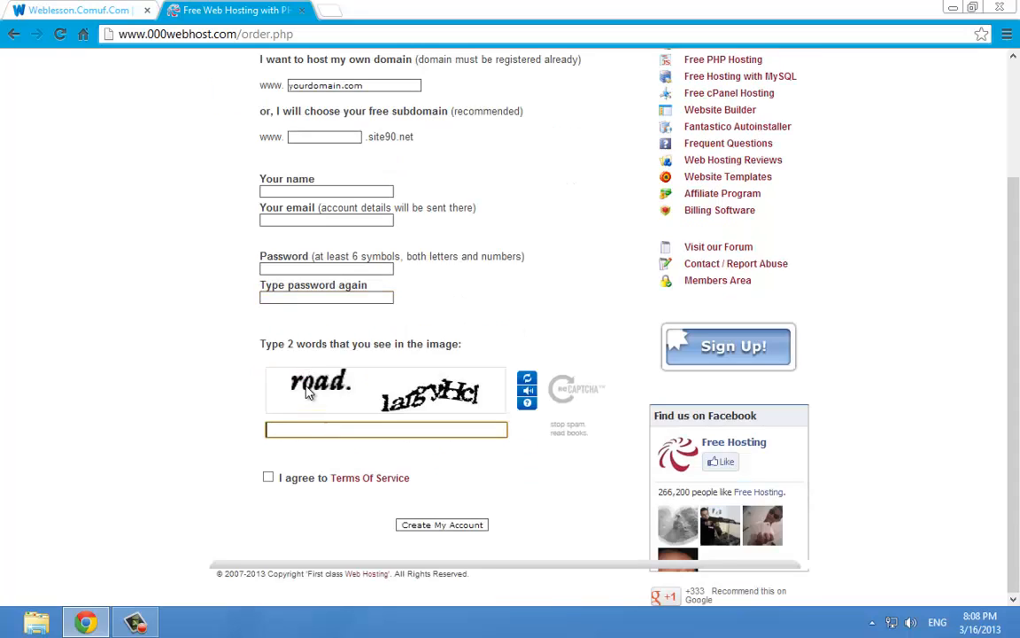
{"action": "left_click_drag", "start_coordinate": [309, 388], "coordinate": [347, 392]}
{"action": "right_click", "coordinate": [408, 343]}
{"action": "left_click", "coordinate": [30, 310]}
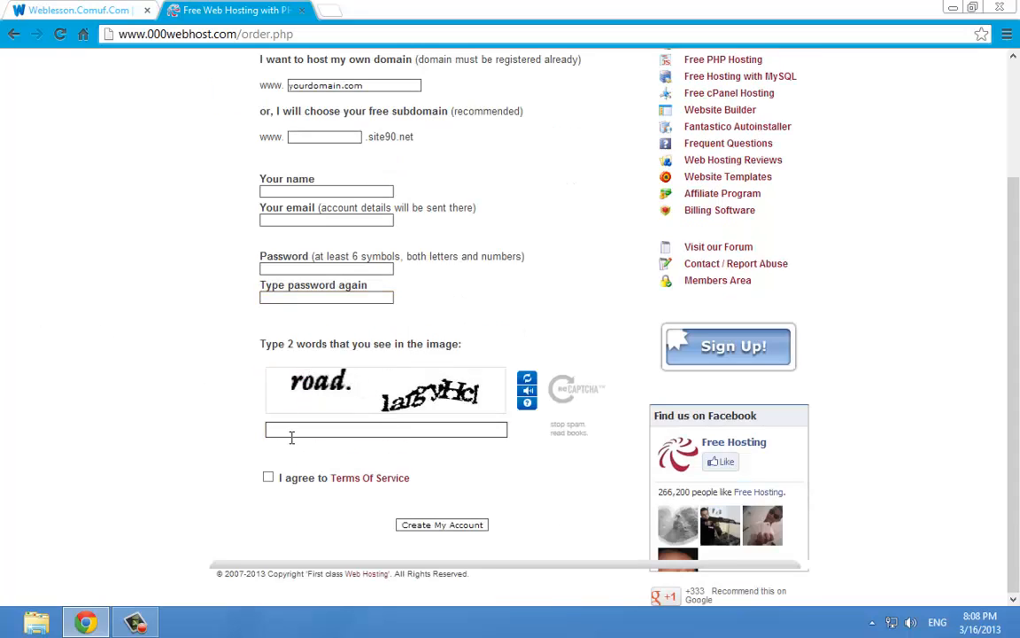
{"action": "left_click", "coordinate": [270, 479]}
{"action": "scroll", "coordinate": [571, 416], "scroll_direction": "up", "scroll_amount": 3}
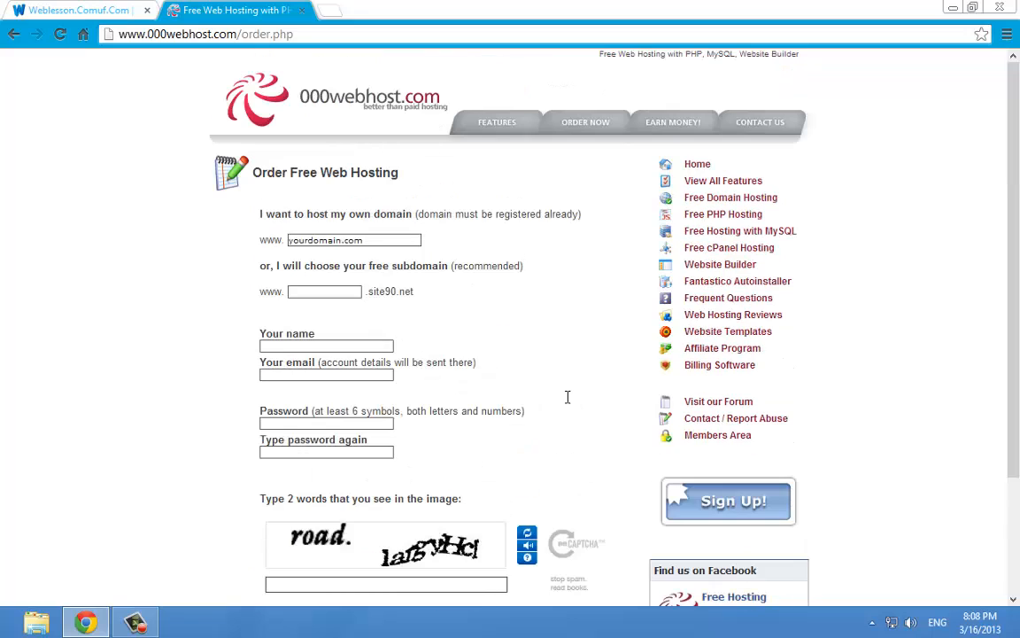
{"action": "left_click", "coordinate": [135, 622]}
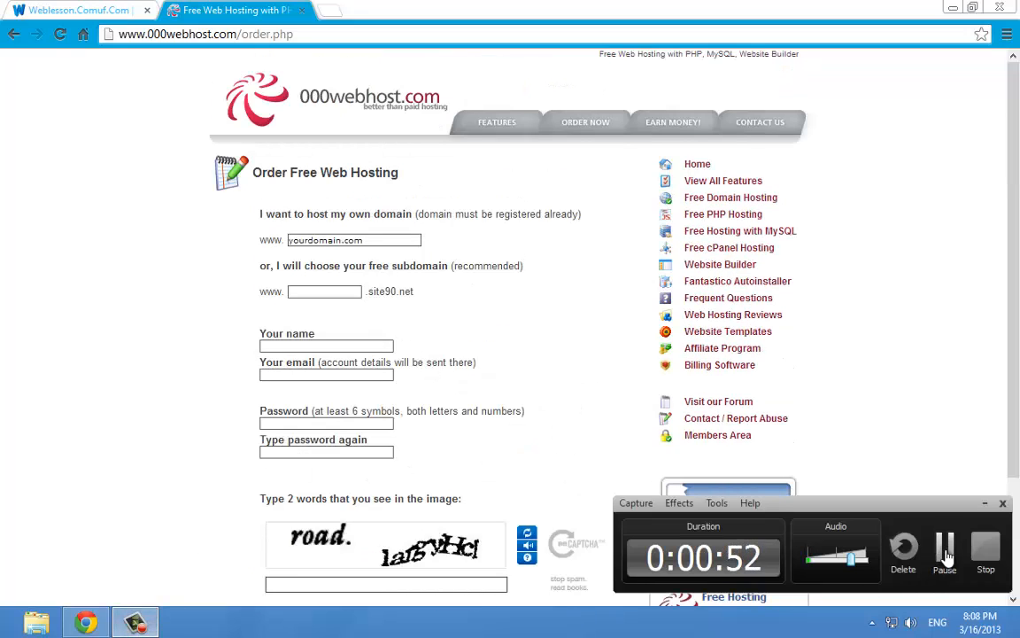
Open the control panel for weblesson.site11.com from the members area and browse its tool sections
{"action": "left_click", "coordinate": [945, 547]}
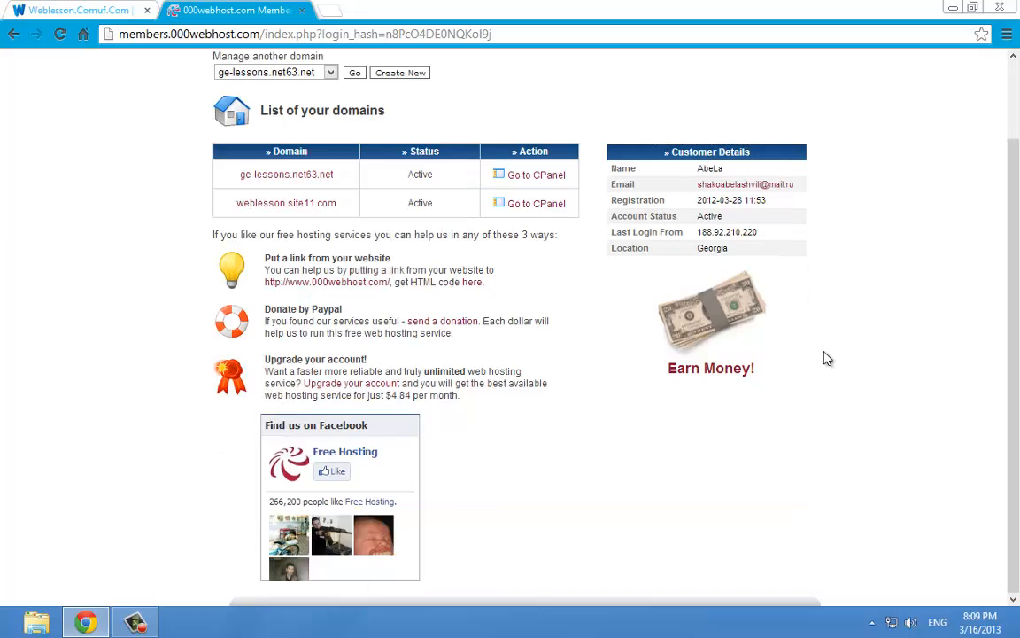
{"action": "mouse_move", "coordinate": [1018, 279]}
{"action": "left_mouse_down"}
{"action": "mouse_move", "coordinate": [1013, 344]}
{"action": "mouse_move", "coordinate": [925, 250]}
{"action": "mouse_move", "coordinate": [1018, 279]}
{"action": "mouse_move", "coordinate": [1016, 345]}
{"action": "mouse_move", "coordinate": [1014, 274]}
{"action": "left_mouse_up"}
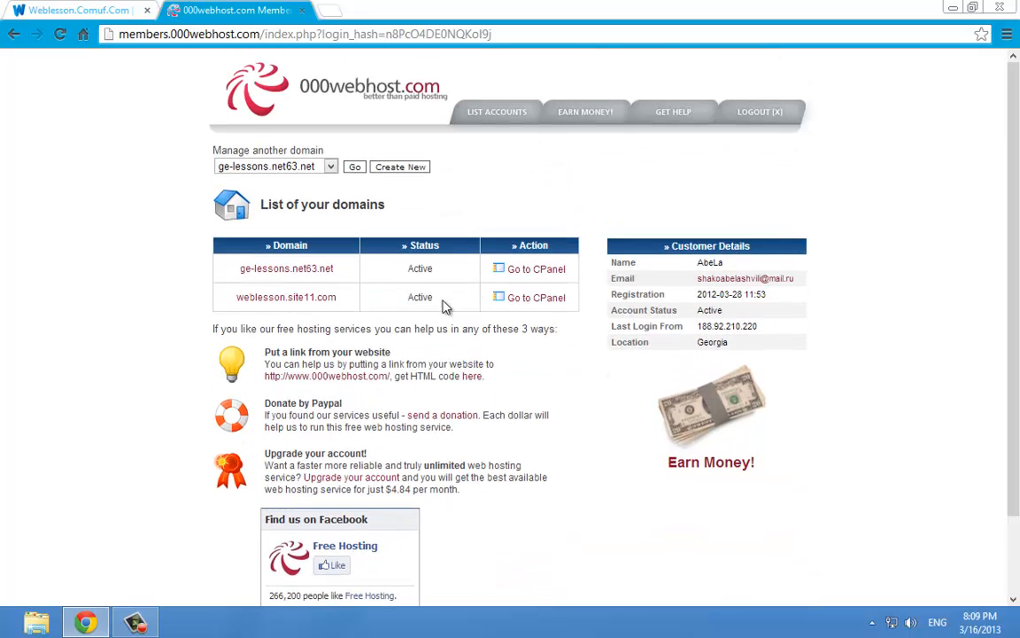
{"action": "mouse_move", "coordinate": [226, 304]}
{"action": "left_mouse_down"}
{"action": "mouse_move", "coordinate": [358, 303]}
{"action": "mouse_move", "coordinate": [210, 294]}
{"action": "left_mouse_up"}
{"action": "left_click", "coordinate": [274, 301]}
{"action": "left_click", "coordinate": [354, 312]}
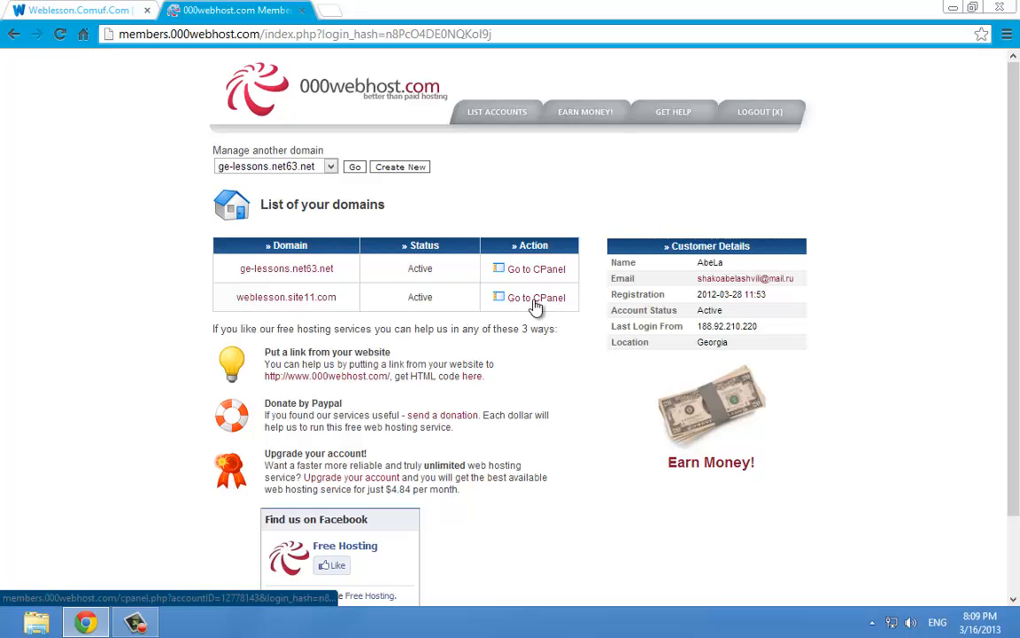
{"action": "left_click", "coordinate": [535, 301]}
{"action": "scroll", "coordinate": [620, 310], "scroll_direction": "down", "scroll_amount": 6}
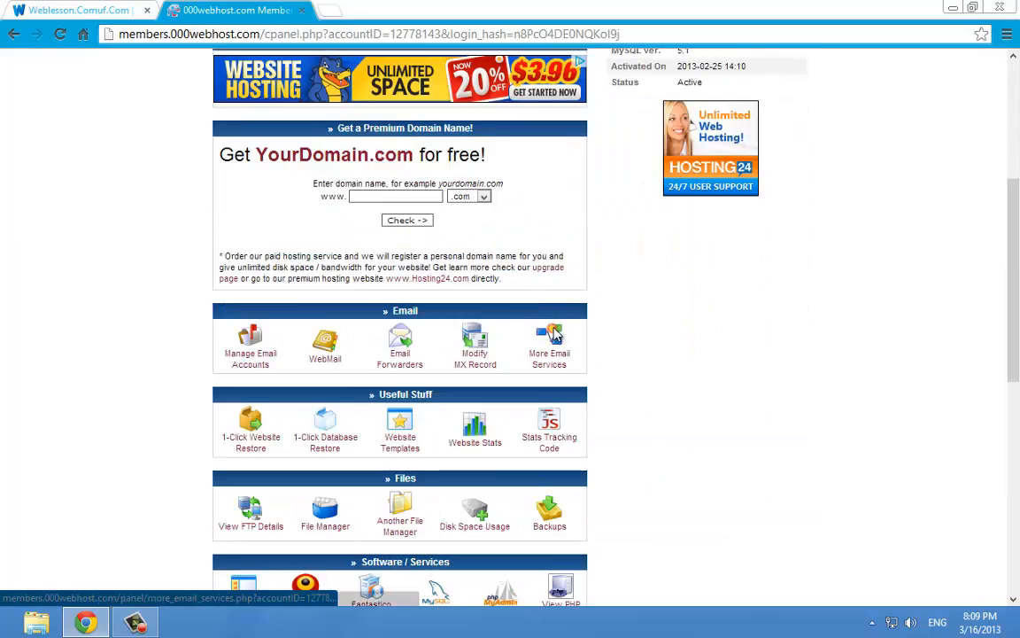
{"action": "scroll", "coordinate": [653, 308], "scroll_direction": "up", "scroll_amount": 6}
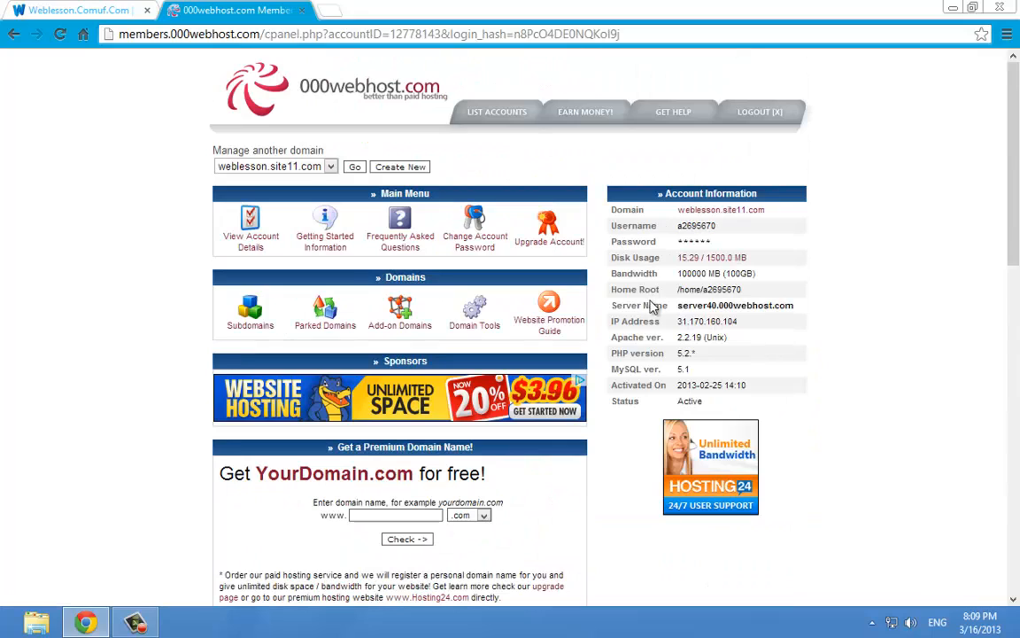
{"action": "left_click_drag", "start_coordinate": [1015, 147], "coordinate": [1001, 483]}
{"action": "right_click", "coordinate": [839, 319]}
{"action": "left_click", "coordinate": [781, 261]}
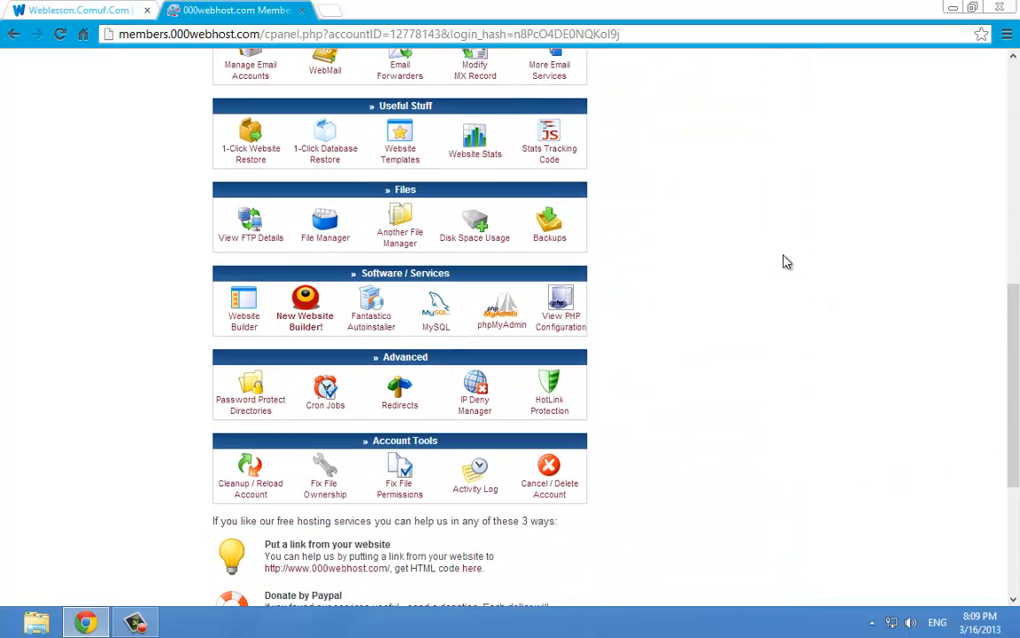
Change the FTP account password from the FTP details page and return to the control panel
{"action": "left_click", "coordinate": [252, 229]}
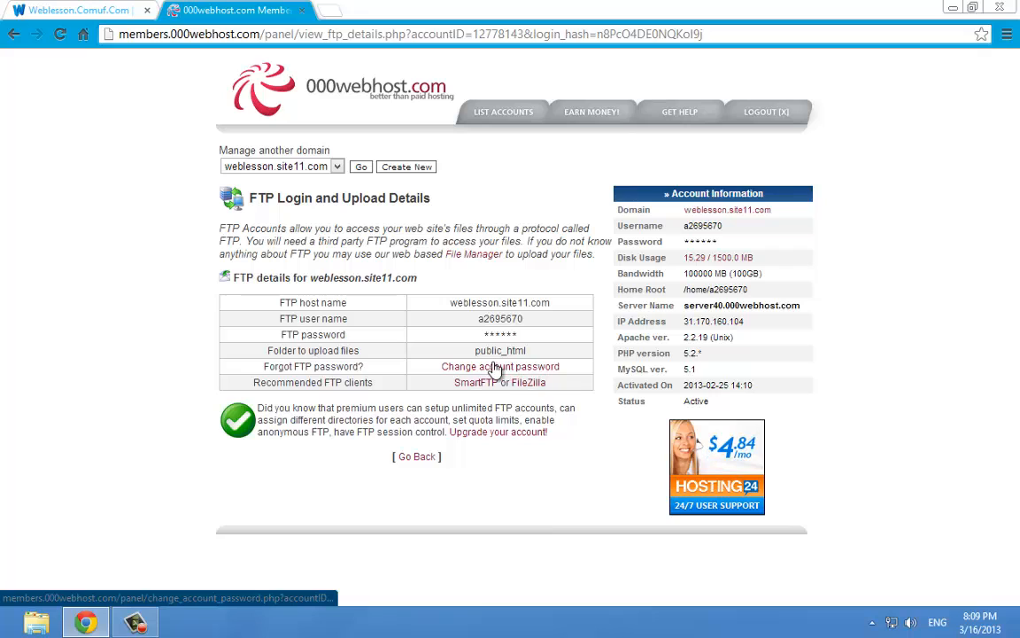
{"action": "left_click", "coordinate": [496, 366]}
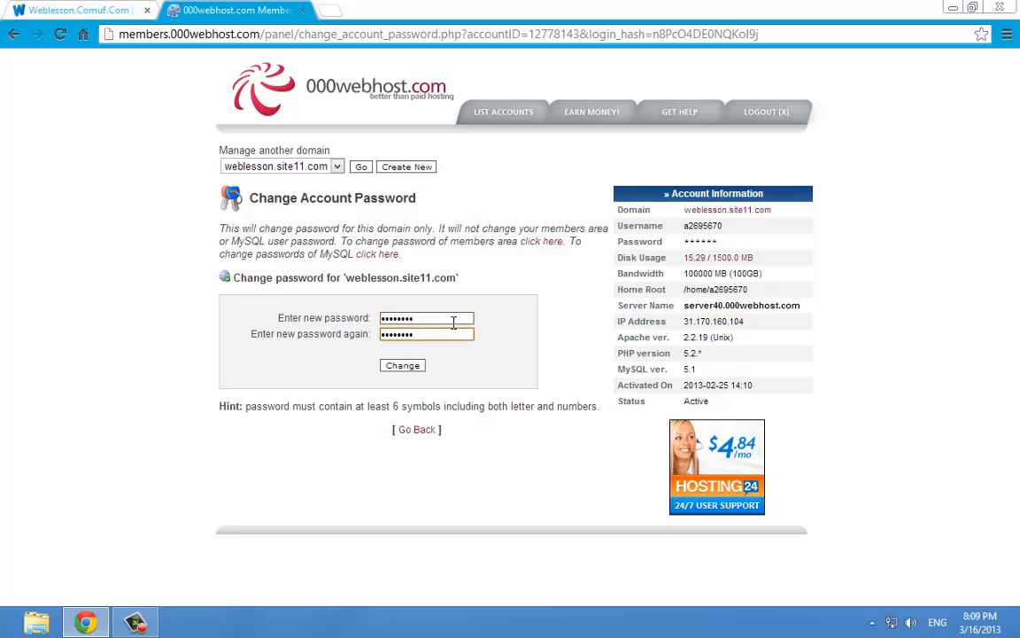
{"action": "key", "text": "Return"}
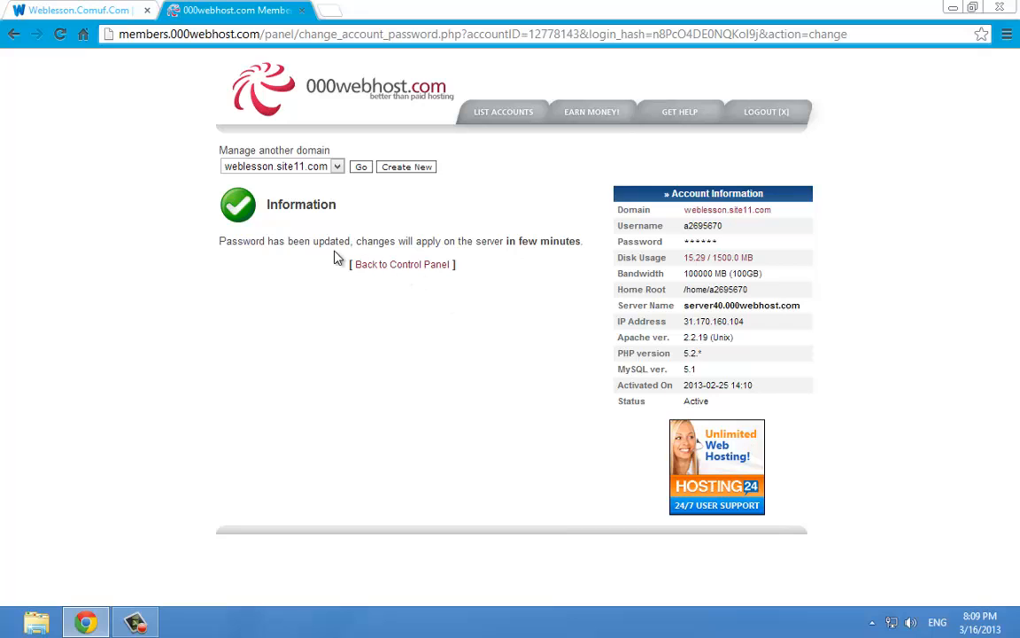
{"action": "left_click", "coordinate": [385, 266]}
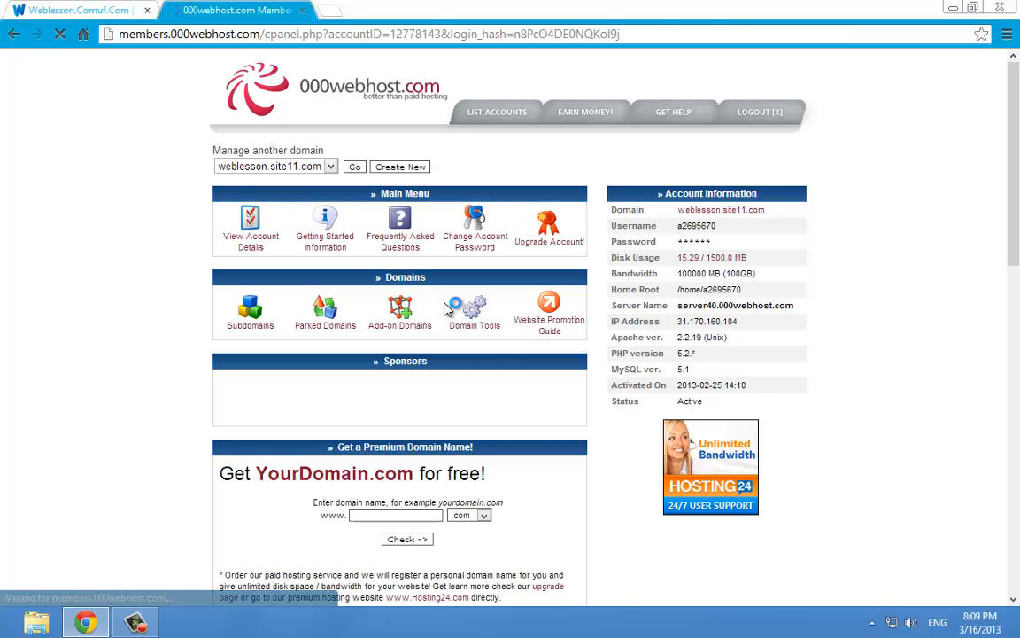
Select and copy the weblesson.site11.com domain value under Account Information
{"action": "scroll", "coordinate": [564, 343], "scroll_direction": "down", "scroll_amount": 3}
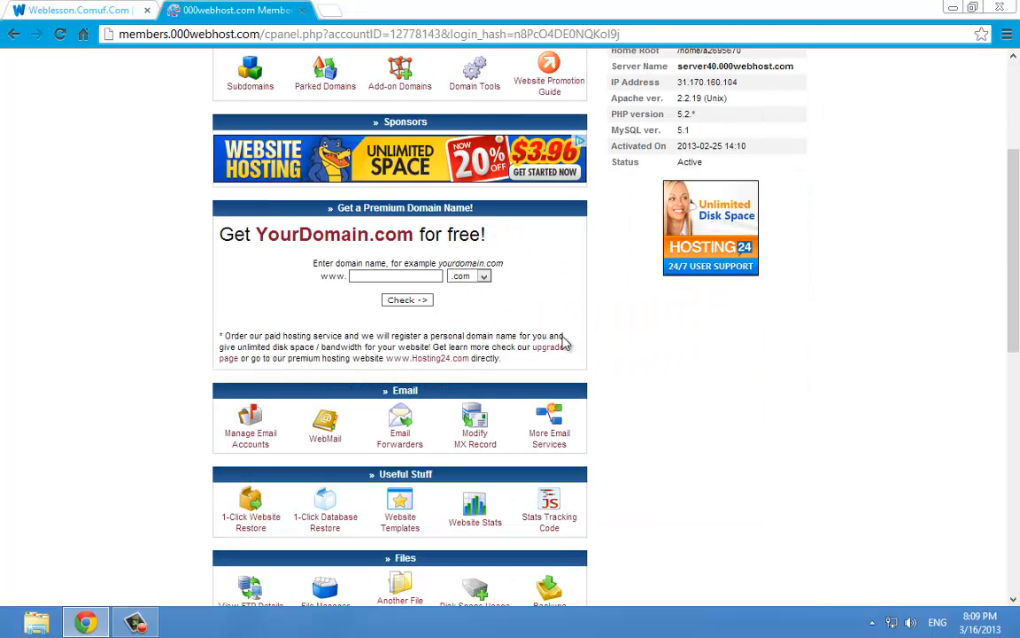
{"action": "scroll", "coordinate": [641, 356], "scroll_direction": "up", "scroll_amount": 3}
{"action": "key", "text": "super"}
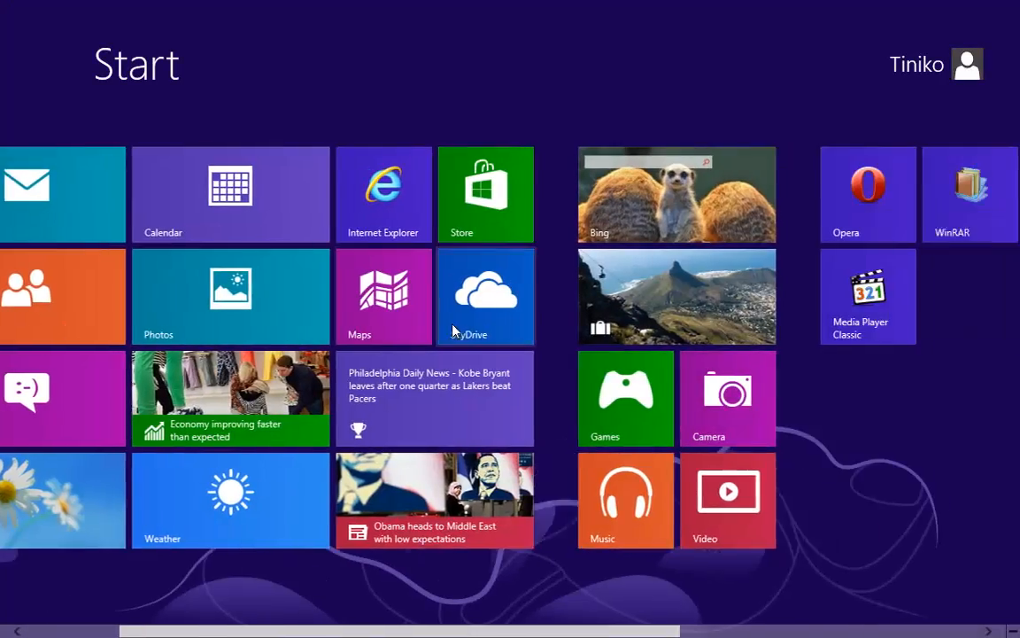
{"action": "scroll", "coordinate": [584, 326], "scroll_direction": "down", "scroll_amount": 5}
{"action": "key", "text": "super"}
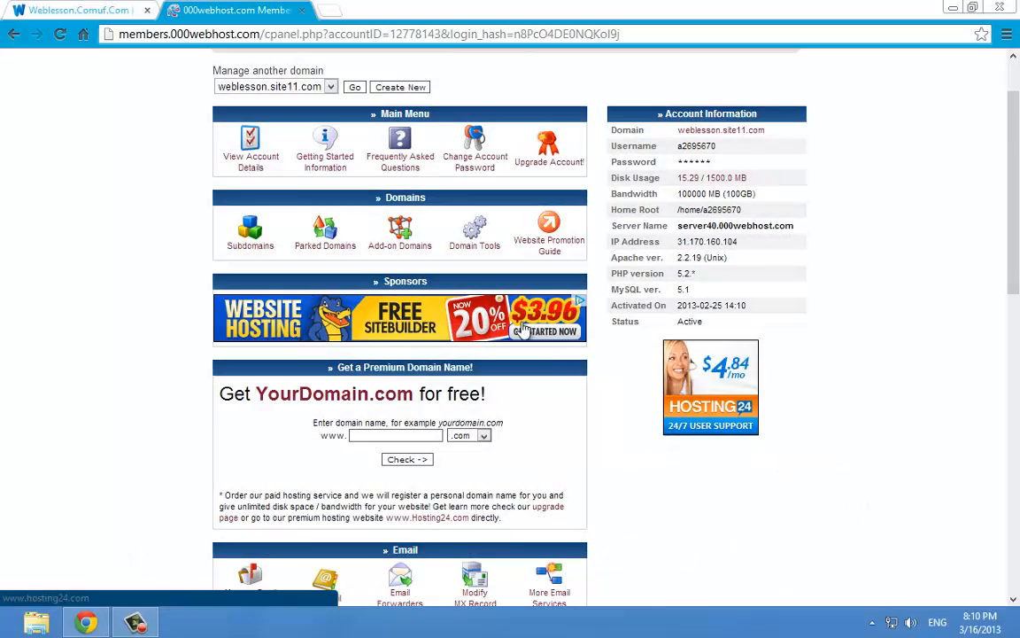
{"action": "left_click_drag", "start_coordinate": [766, 130], "coordinate": [681, 133]}
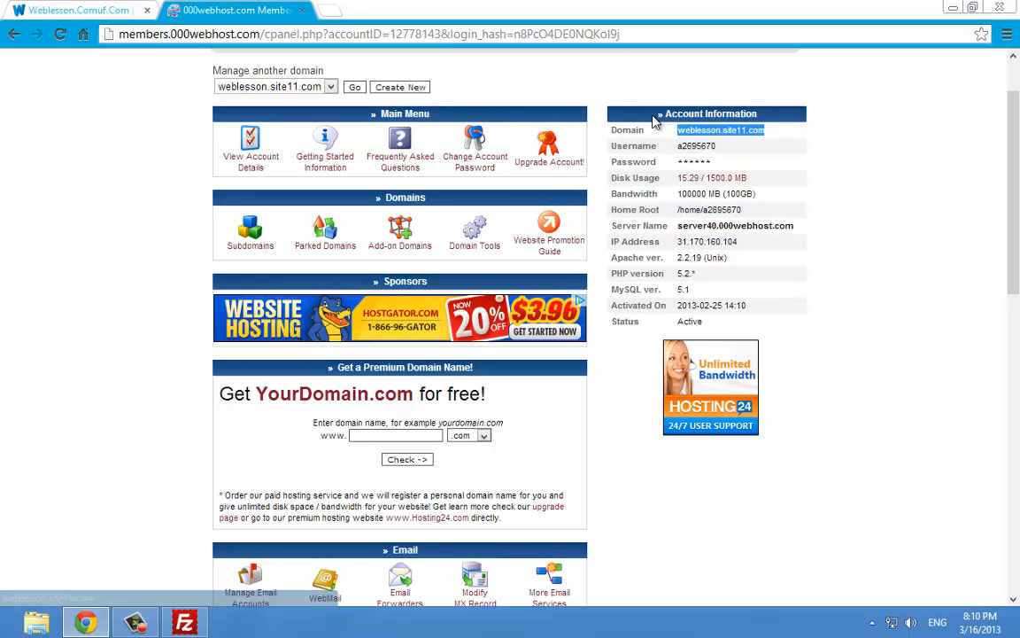
{"action": "left_click_drag", "start_coordinate": [607, 109], "coordinate": [859, 320]}
{"action": "left_click_drag", "start_coordinate": [866, 330], "coordinate": [606, 116]}
{"action": "left_click", "coordinate": [605, 114]}
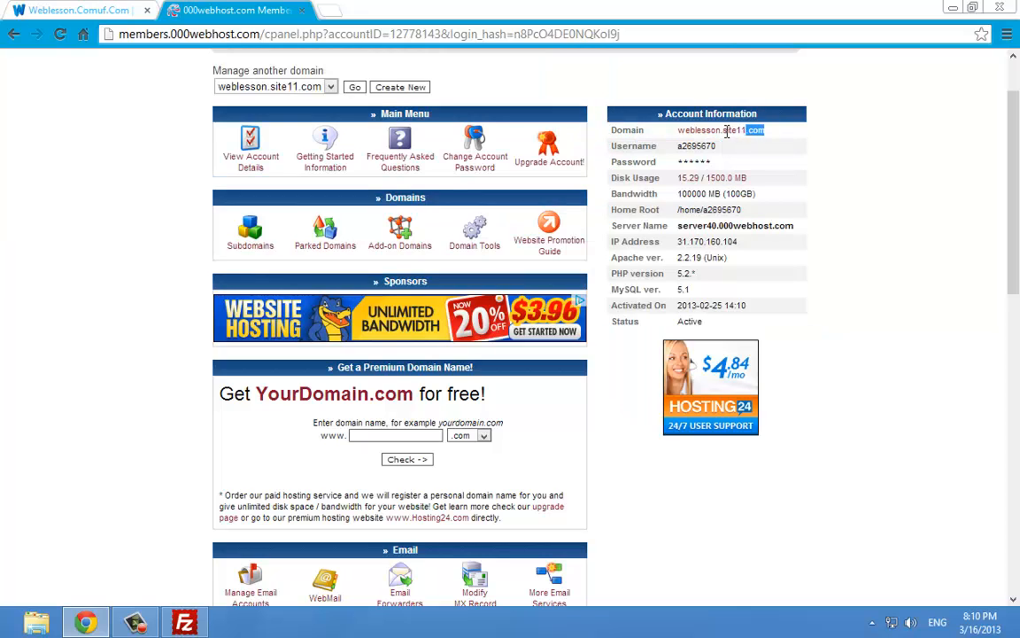
{"action": "left_click_drag", "start_coordinate": [726, 131], "coordinate": [678, 133]}
{"action": "key", "text": "ctrl+c"}
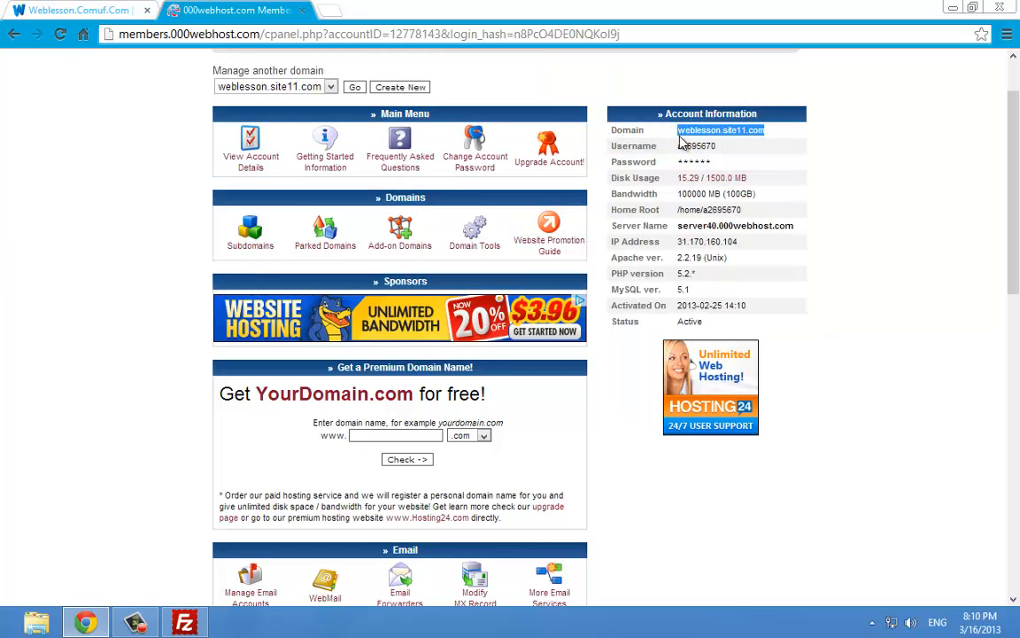
Paste the domain into FileZilla's Host field, then select the account username
{"action": "left_click", "coordinate": [184, 624]}
{"action": "key", "text": "ctrl+v"}
{"action": "left_click", "coordinate": [186, 620]}
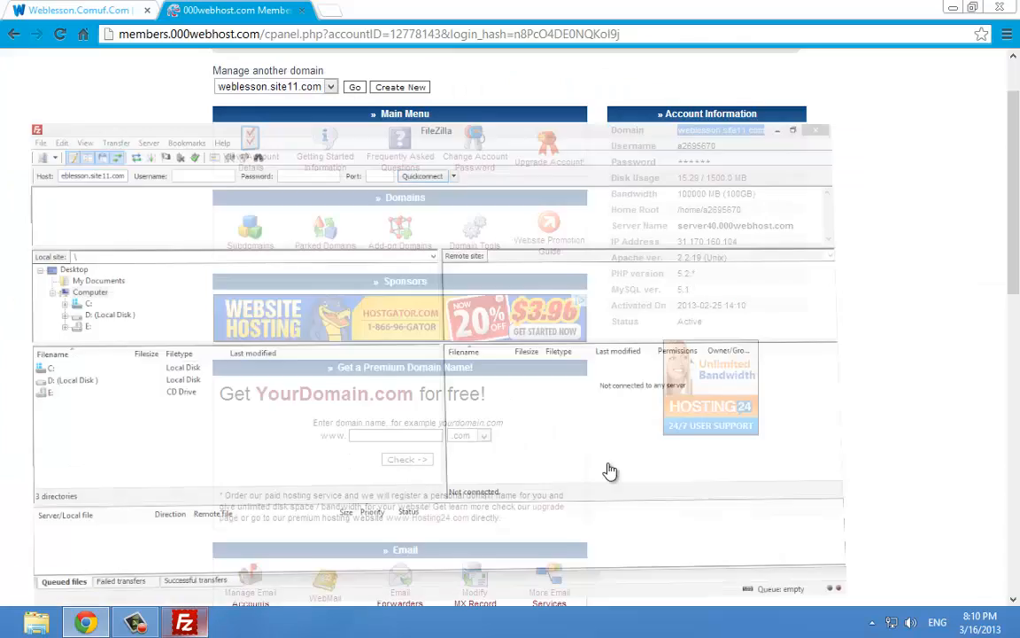
{"action": "left_click", "coordinate": [695, 146]}
{"action": "double_click", "coordinate": [692, 146]}
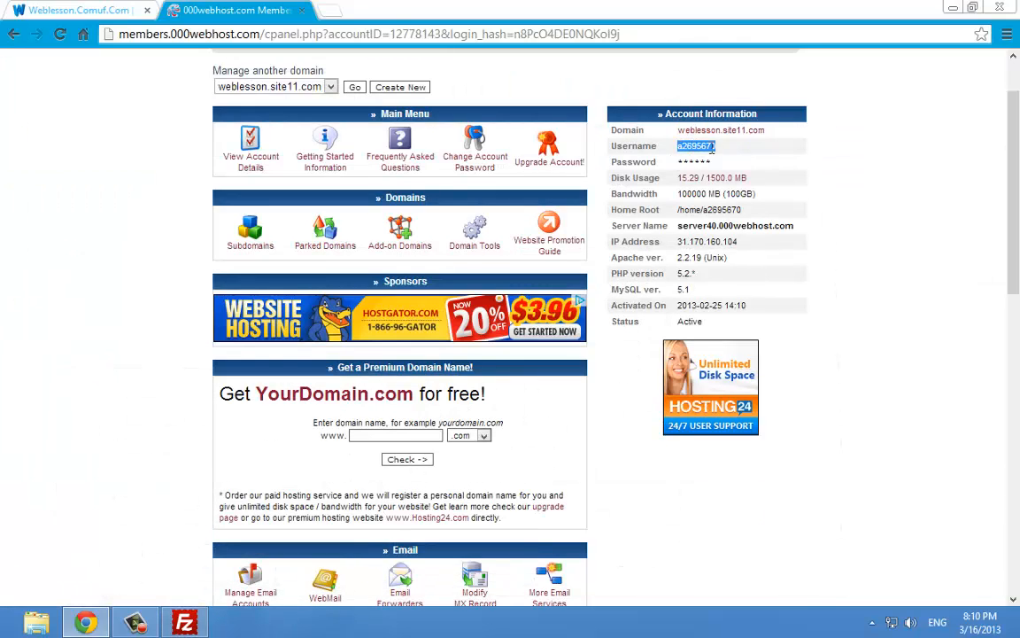
{"action": "left_click_drag", "start_coordinate": [667, 147], "coordinate": [735, 152]}
{"action": "left_click", "coordinate": [667, 221]}
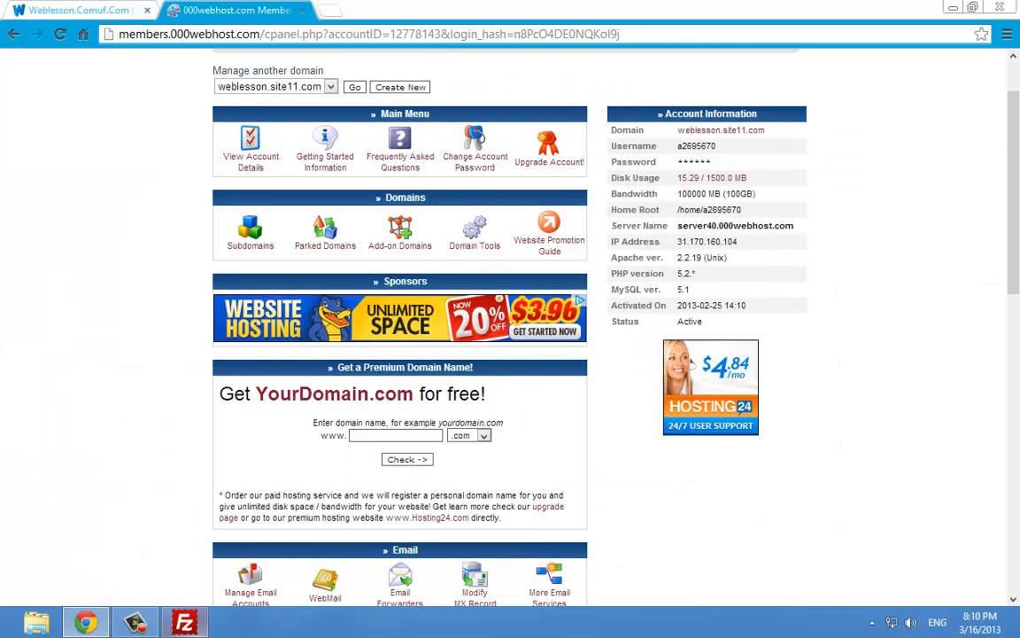
{"action": "left_click", "coordinate": [184, 624]}
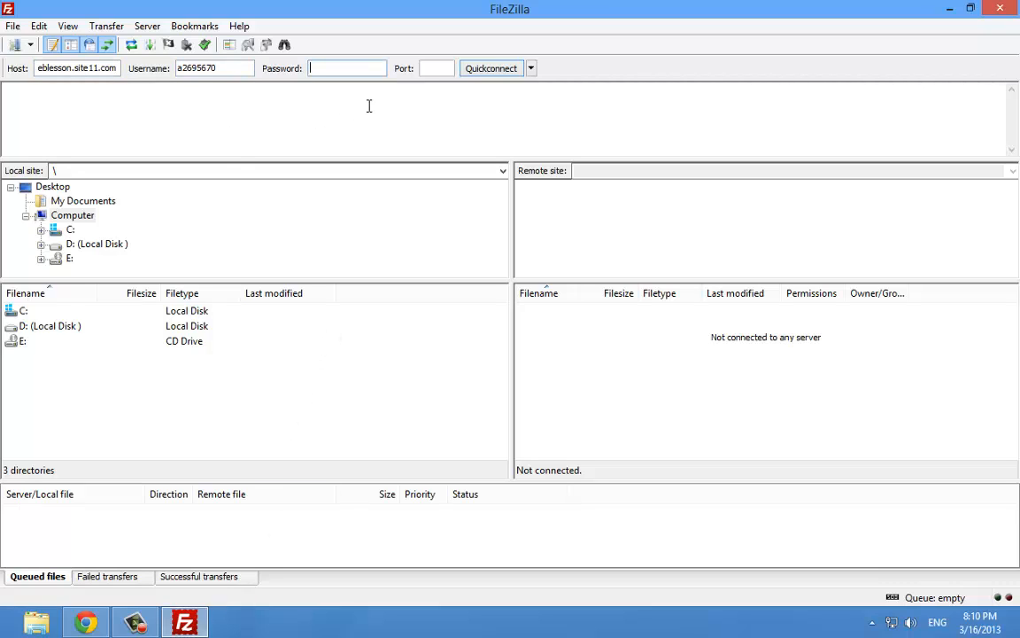
Enter the account password and Quickconnect to weblesson.site11.com
{"action": "type", "text": "ab"}
{"action": "key", "text": "Return"}
{"action": "right_click", "coordinate": [364, 114]}
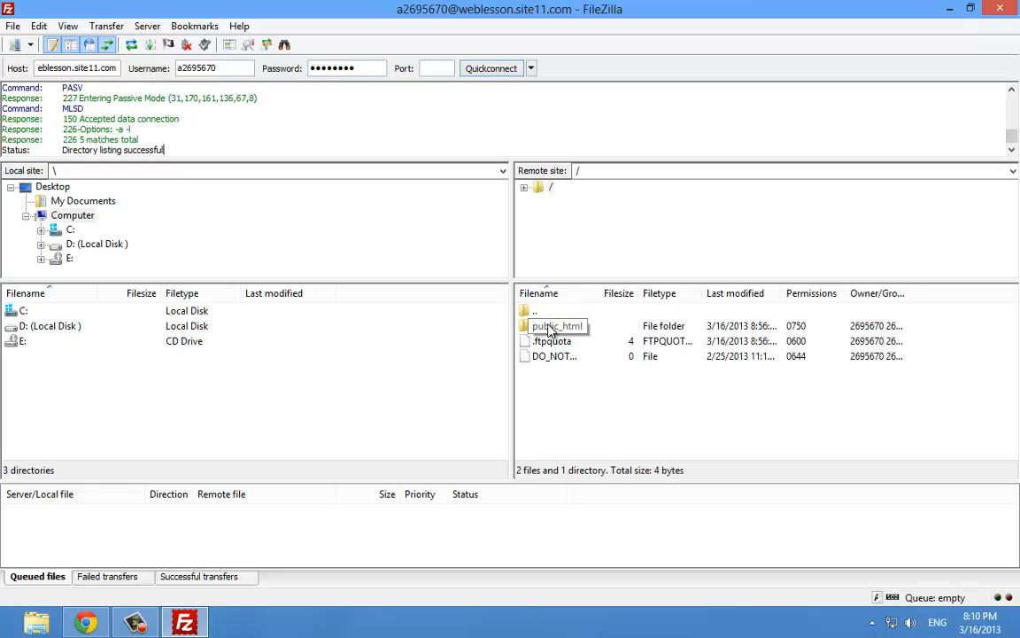
Open the remote public_html folder and restore FileZilla from full screen
{"action": "left_click", "coordinate": [546, 330]}
{"action": "right_click", "coordinate": [623, 412]}
{"action": "left_click", "coordinate": [538, 315]}
{"action": "left_click", "coordinate": [556, 327]}
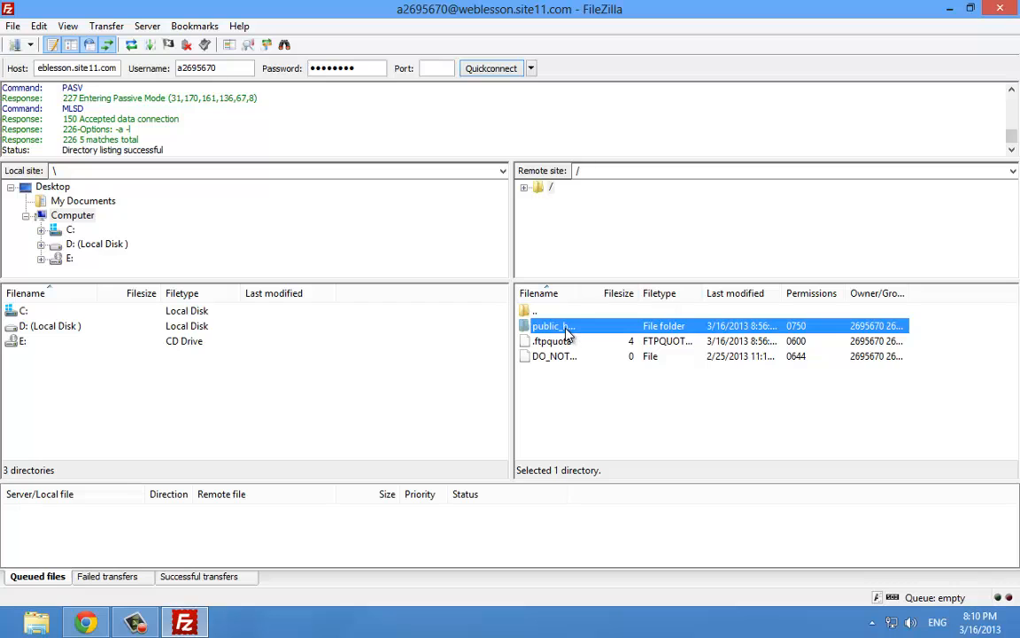
{"action": "double_click", "coordinate": [567, 329]}
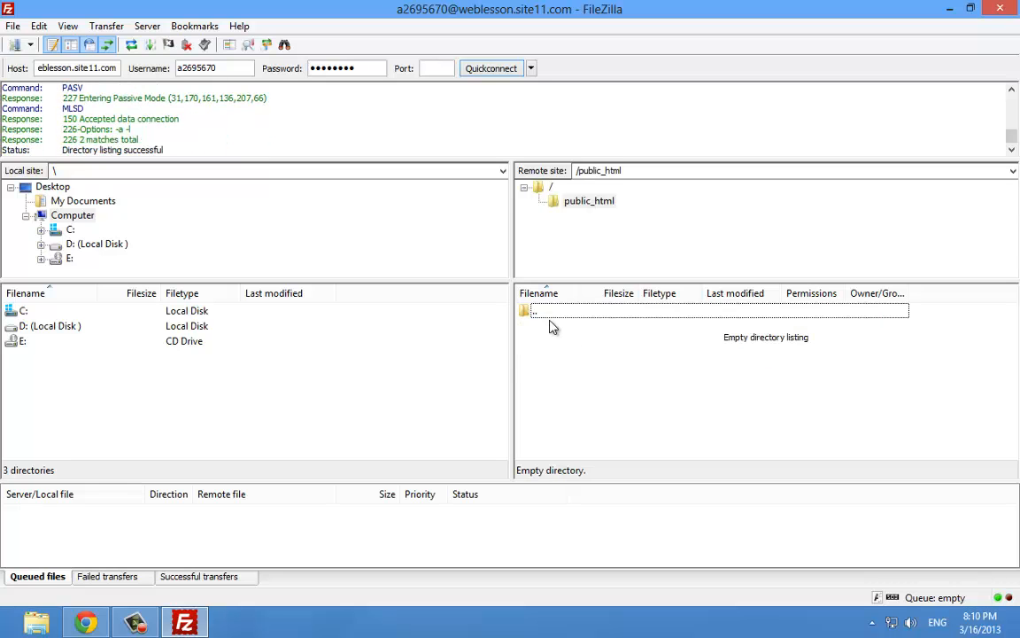
{"action": "double_click", "coordinate": [645, 5]}
{"action": "left_click", "coordinate": [949, 8]}
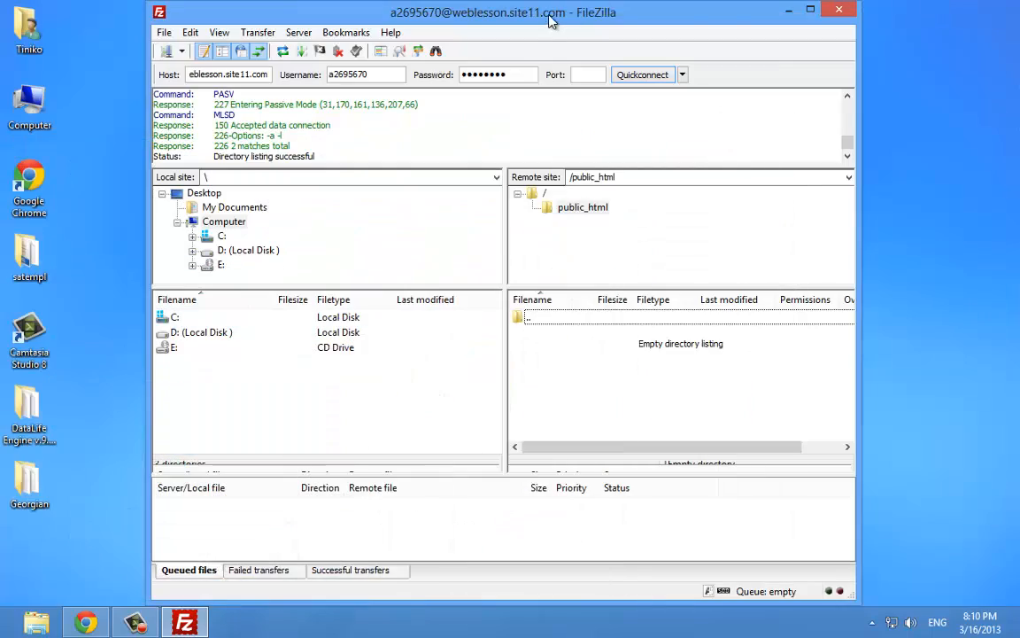
Drag all 14 DataLife Engine items from Explorer into public_html, uploading 1417 files
{"action": "left_click_drag", "start_coordinate": [549, 22], "coordinate": [778, 21]}
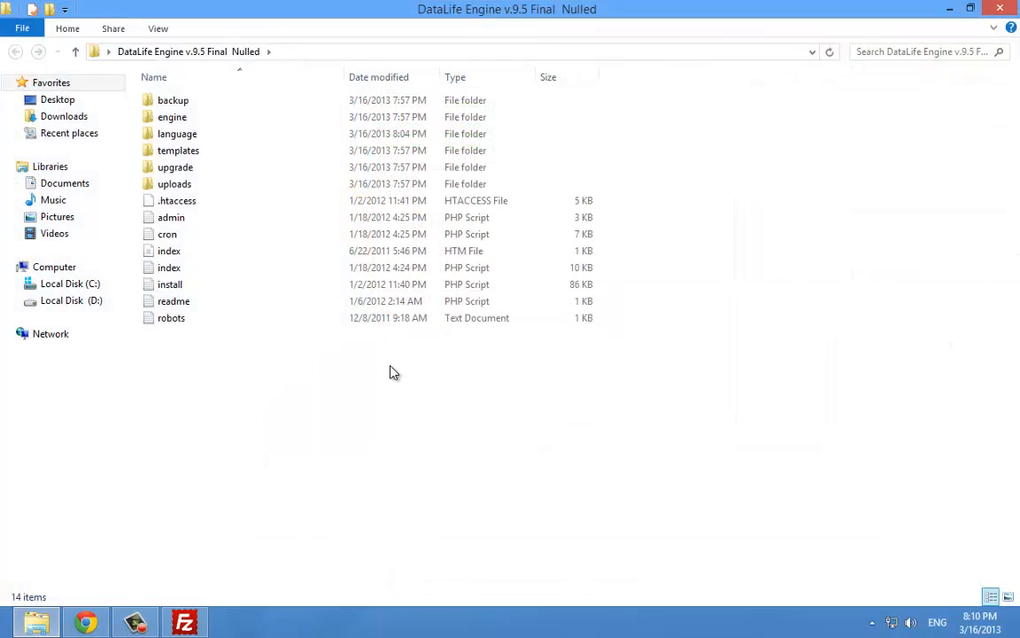
{"action": "key", "text": "ctrl+a"}
{"action": "left_click_drag", "start_coordinate": [412, 7], "coordinate": [186, 63]}
{"action": "left_click_drag", "start_coordinate": [435, 439], "coordinate": [115, 165]}
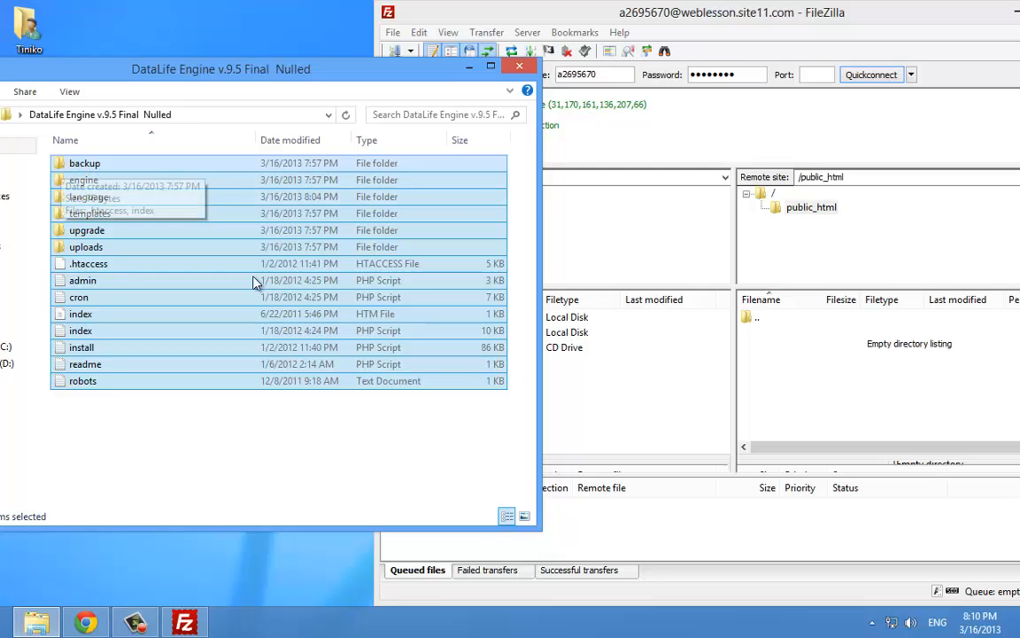
{"action": "left_click_drag", "start_coordinate": [439, 431], "coordinate": [64, 155]}
{"action": "left_click_drag", "start_coordinate": [81, 163], "coordinate": [816, 376]}
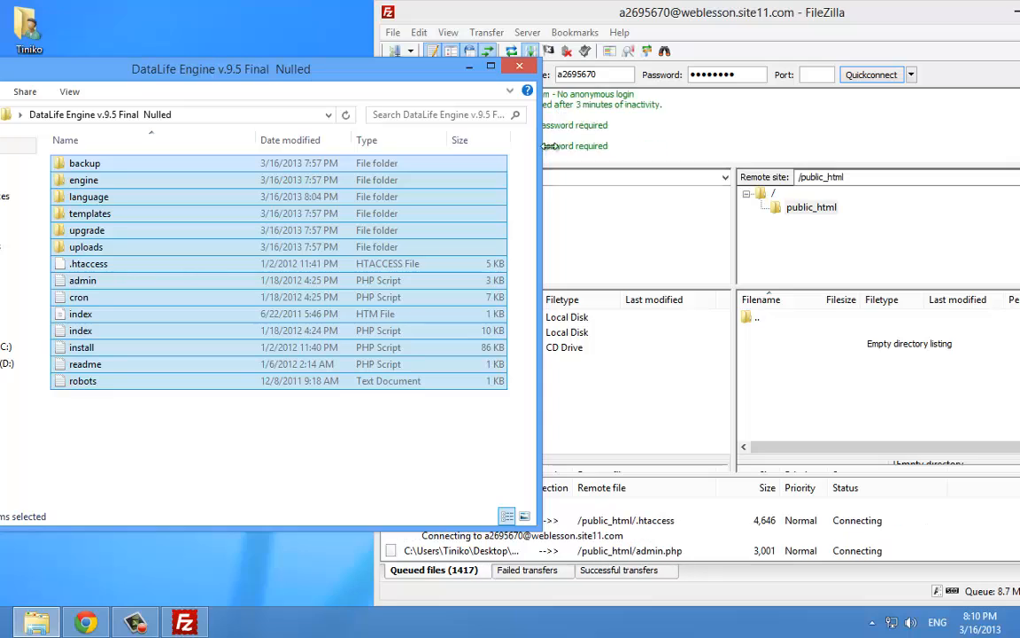
{"action": "left_click", "coordinate": [469, 66]}
{"action": "double_click", "coordinate": [631, 24]}
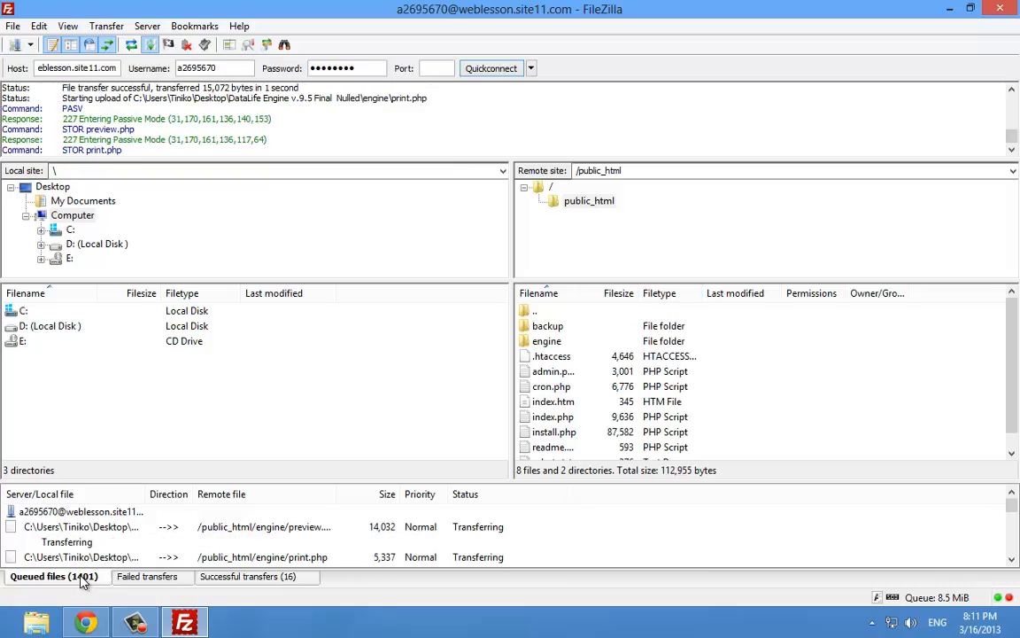
{"action": "left_click", "coordinate": [147, 622]}
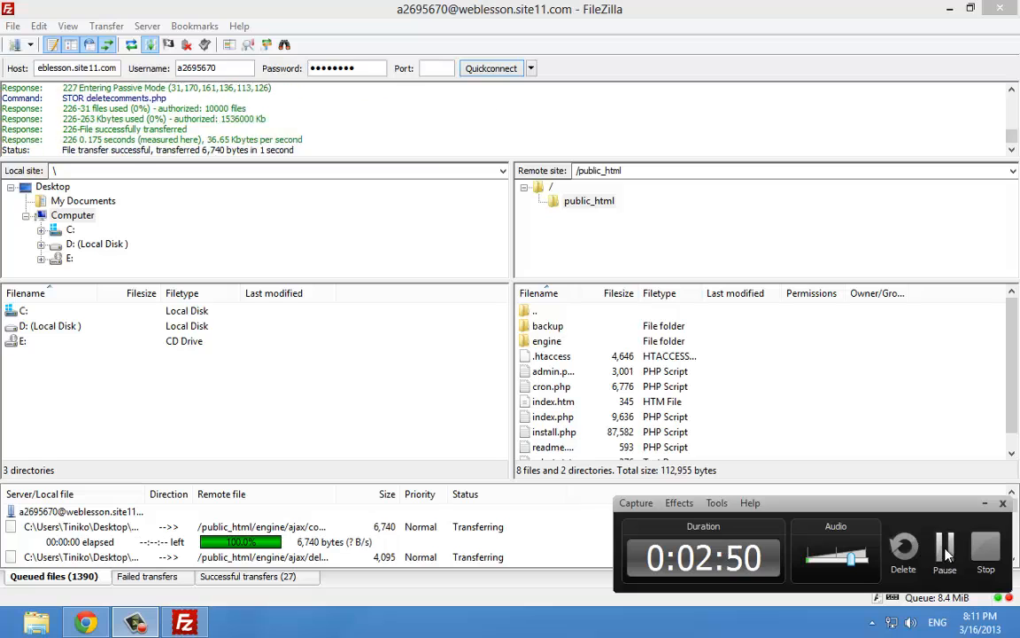
{"action": "left_click", "coordinate": [944, 549]}
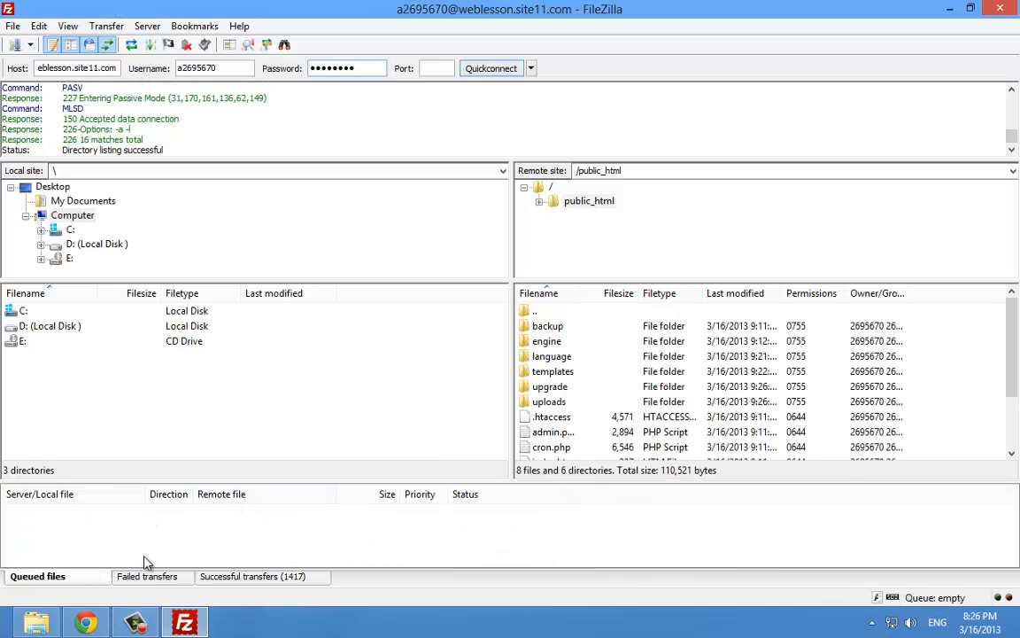
Open weblesson.site11.com in Chrome and load weblesson.site11.com/install.php
{"action": "left_click", "coordinate": [86, 623]}
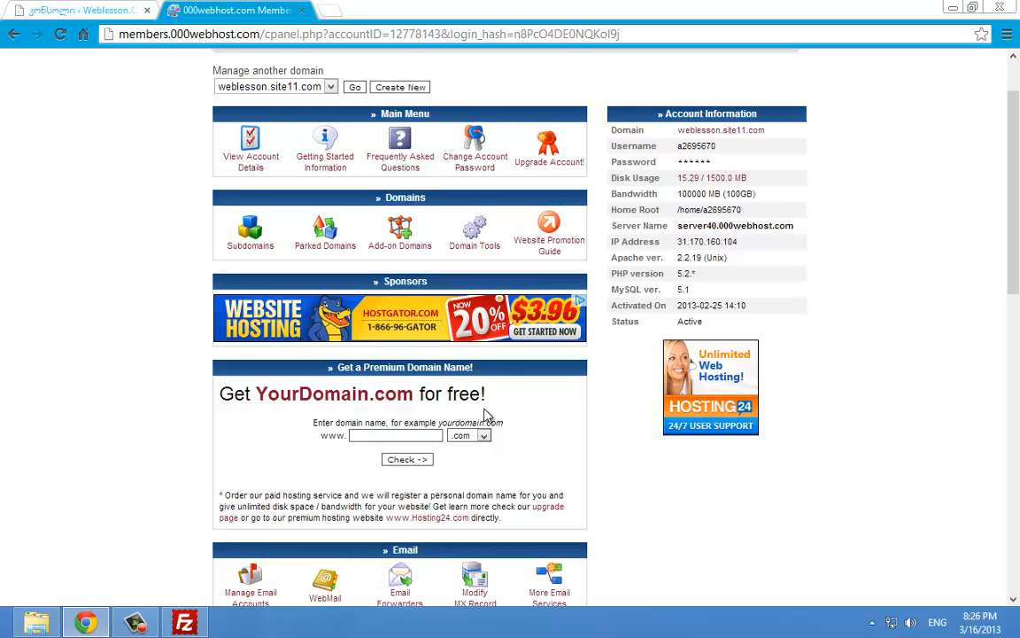
{"action": "scroll", "coordinate": [543, 306], "scroll_direction": "down", "scroll_amount": 2}
{"action": "scroll", "coordinate": [549, 295], "scroll_direction": "up", "scroll_amount": 3}
{"action": "left_click", "coordinate": [722, 214]}
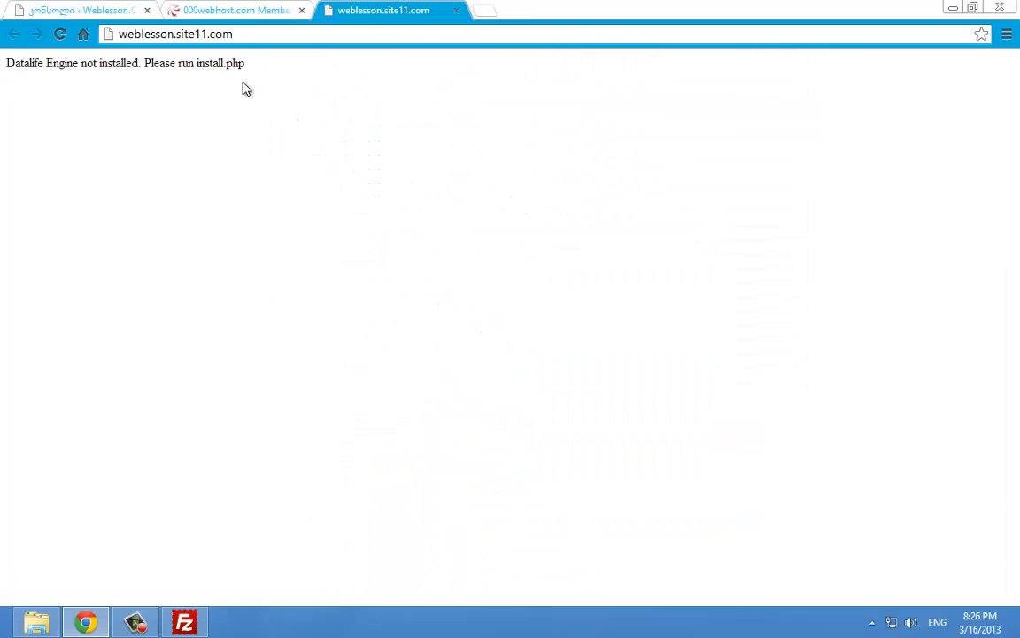
{"action": "left_click", "coordinate": [274, 36]}
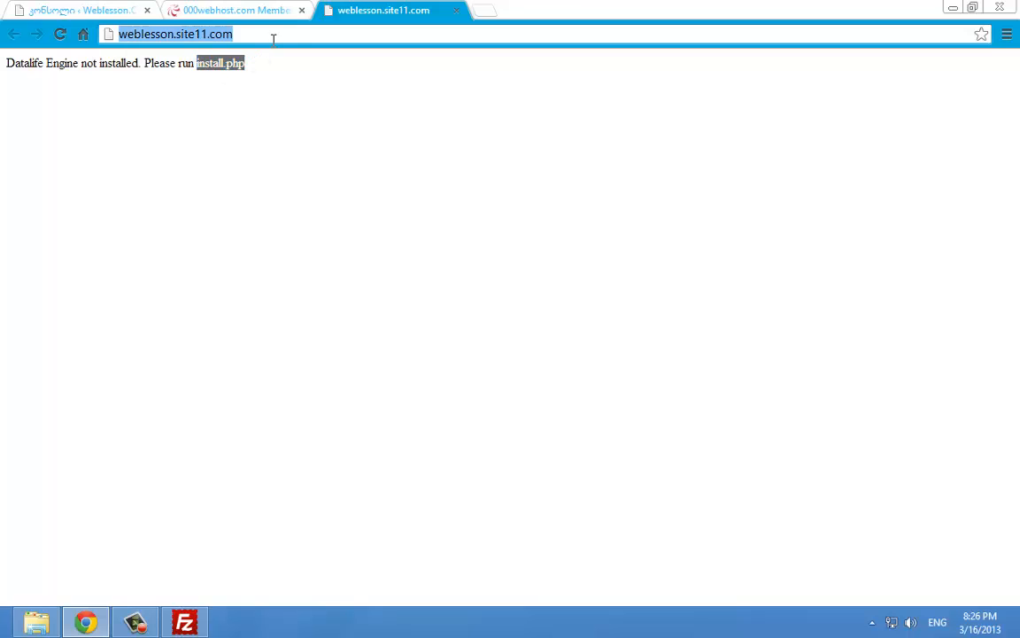
{"action": "left_click", "coordinate": [308, 38]}
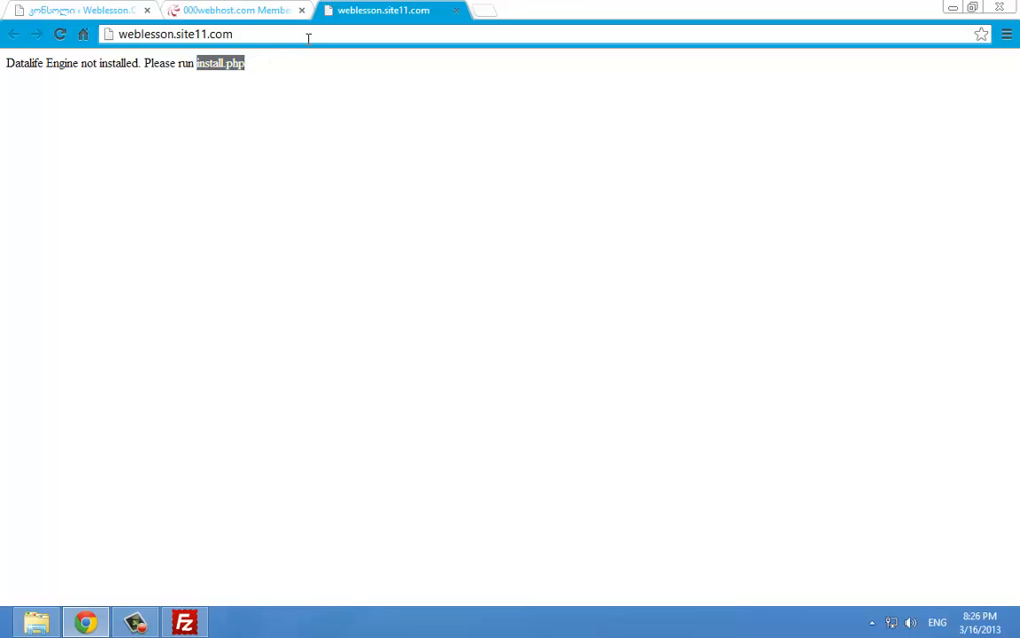
{"action": "type", "text": "/"}
{"action": "type", "text": "install.php"}
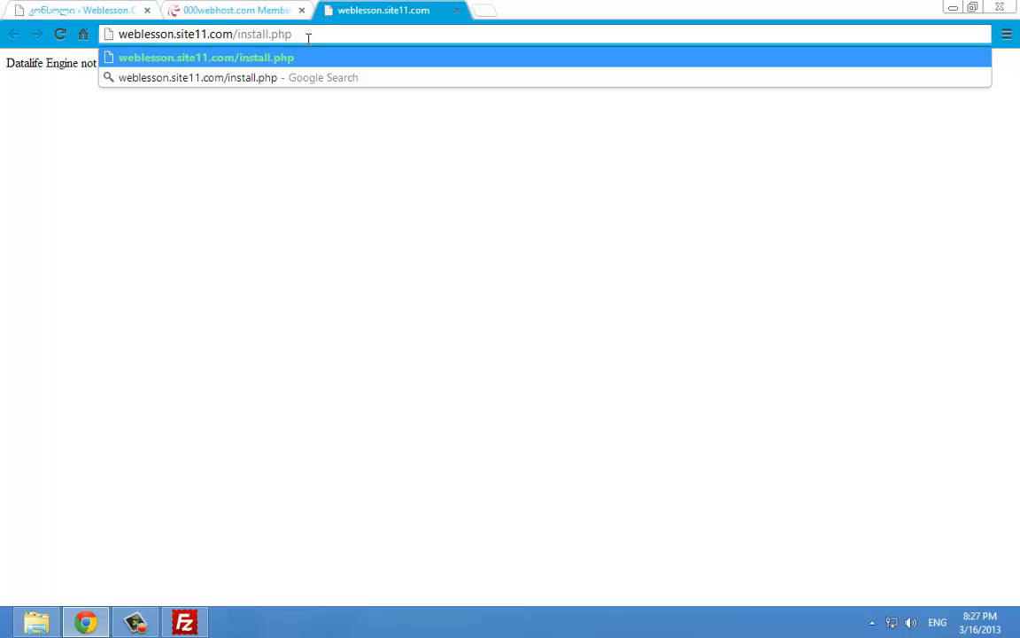
{"action": "key", "text": "Return"}
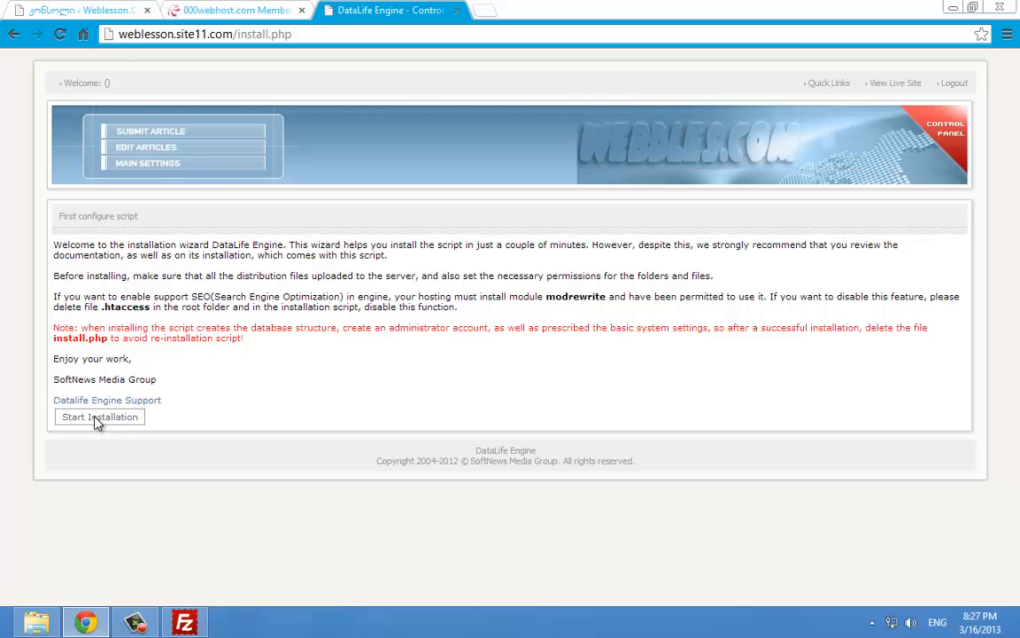
Accept the DataLife Engine license and continue past the PHP and file-permission checks
{"action": "scroll", "coordinate": [319, 292], "scroll_direction": "down", "scroll_amount": 10}
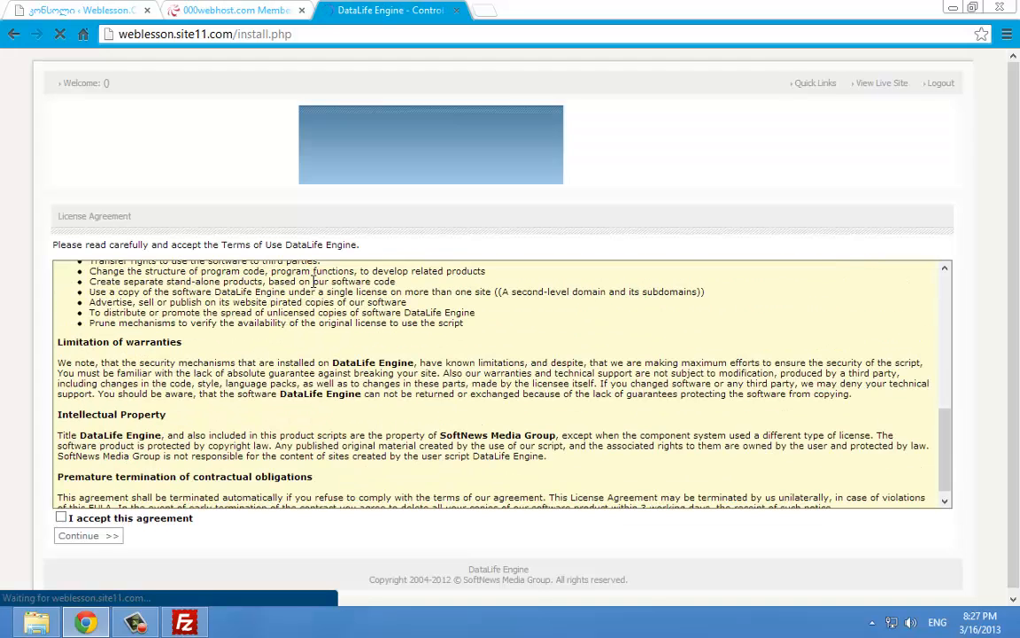
{"action": "left_click", "coordinate": [61, 513]}
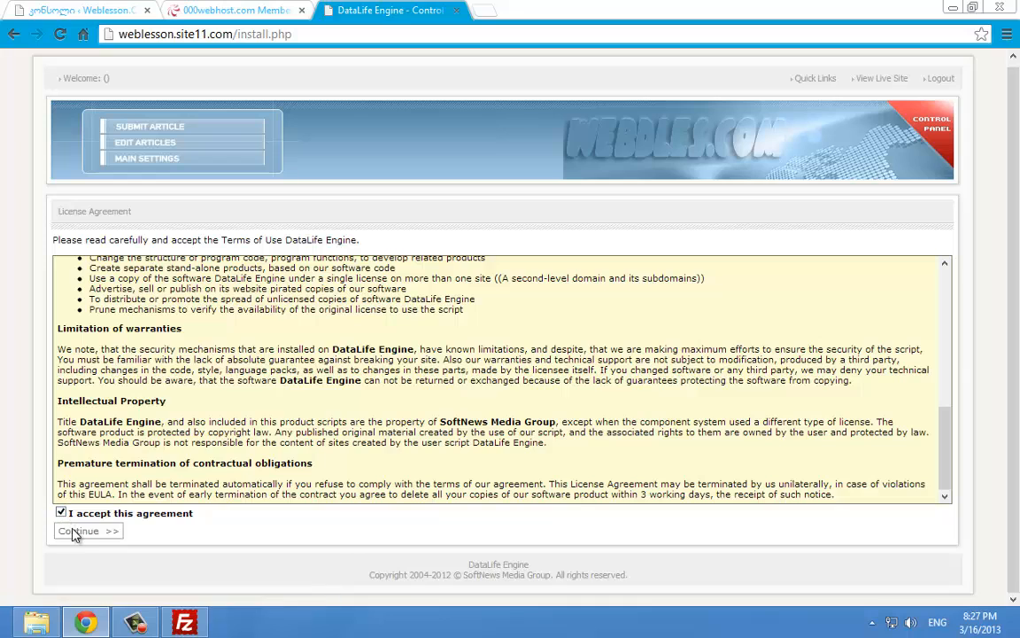
{"action": "scroll", "coordinate": [407, 346], "scroll_direction": "down", "scroll_amount": 2}
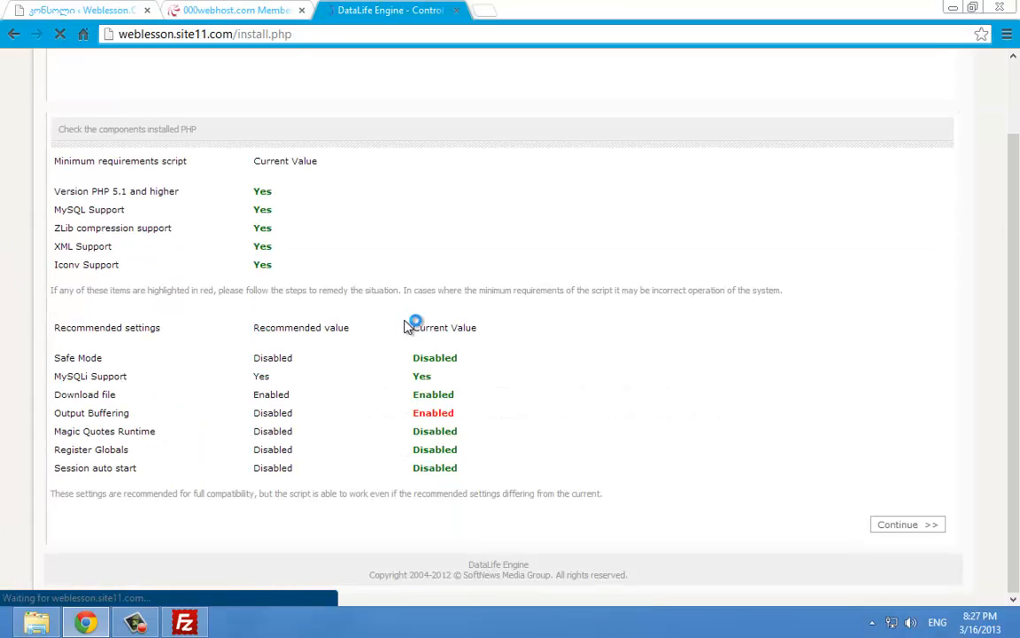
{"action": "left_click", "coordinate": [898, 523]}
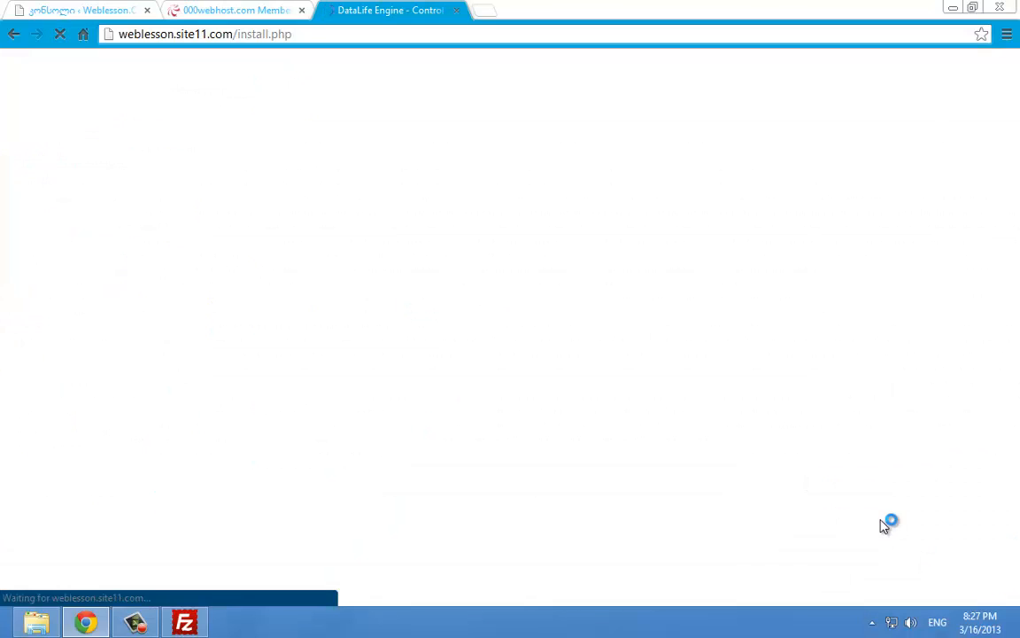
{"action": "scroll", "coordinate": [531, 359], "scroll_direction": "down", "scroll_amount": 2}
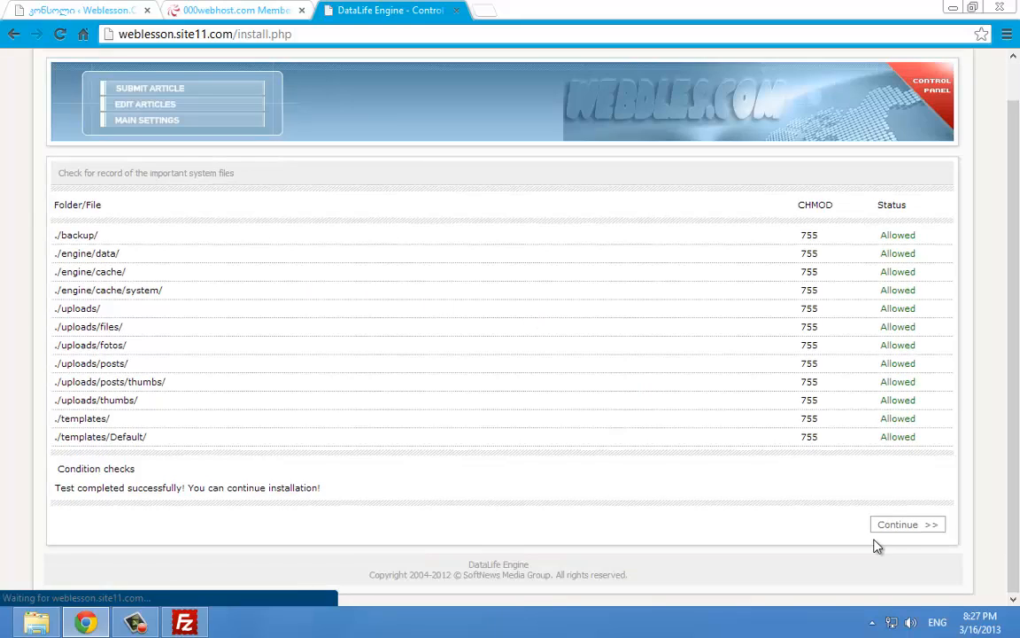
{"action": "left_click", "coordinate": [900, 527]}
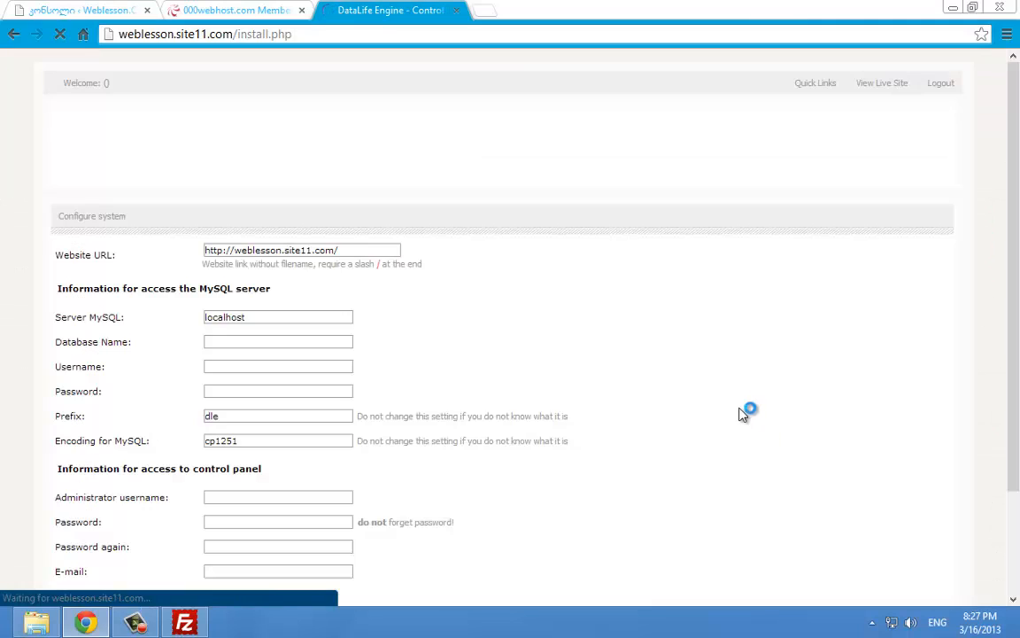
{"action": "scroll", "coordinate": [709, 390], "scroll_direction": "down", "scroll_amount": 2}
{"action": "scroll", "coordinate": [620, 341], "scroll_direction": "up", "scroll_amount": 1}
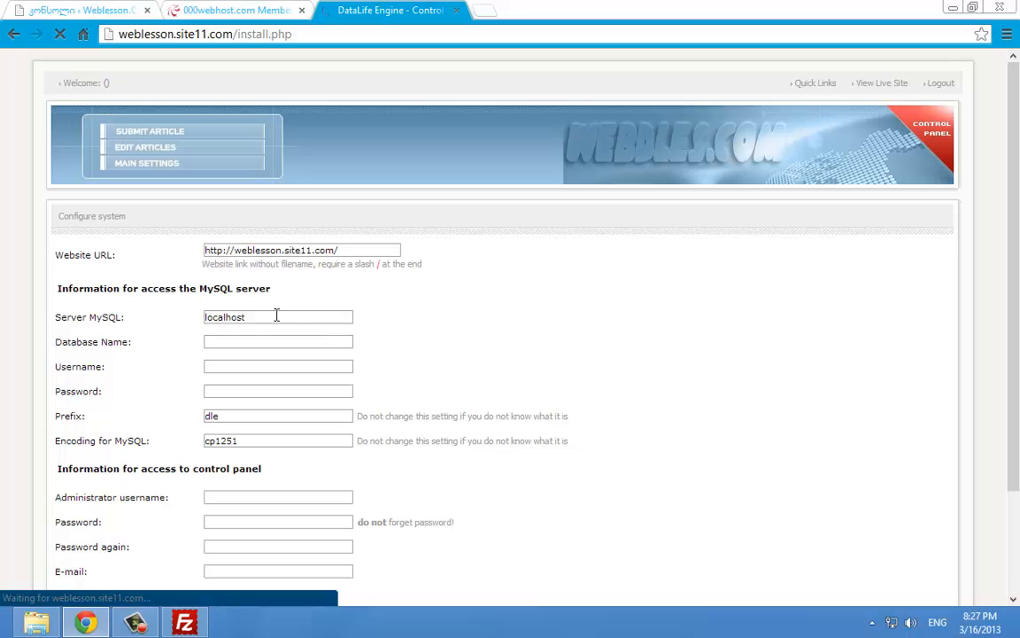
Select localhost in the MySQL server field and return to the 000webhost control panel
{"action": "double_click", "coordinate": [251, 317]}
{"action": "scroll", "coordinate": [332, 334], "scroll_direction": "down", "scroll_amount": 3}
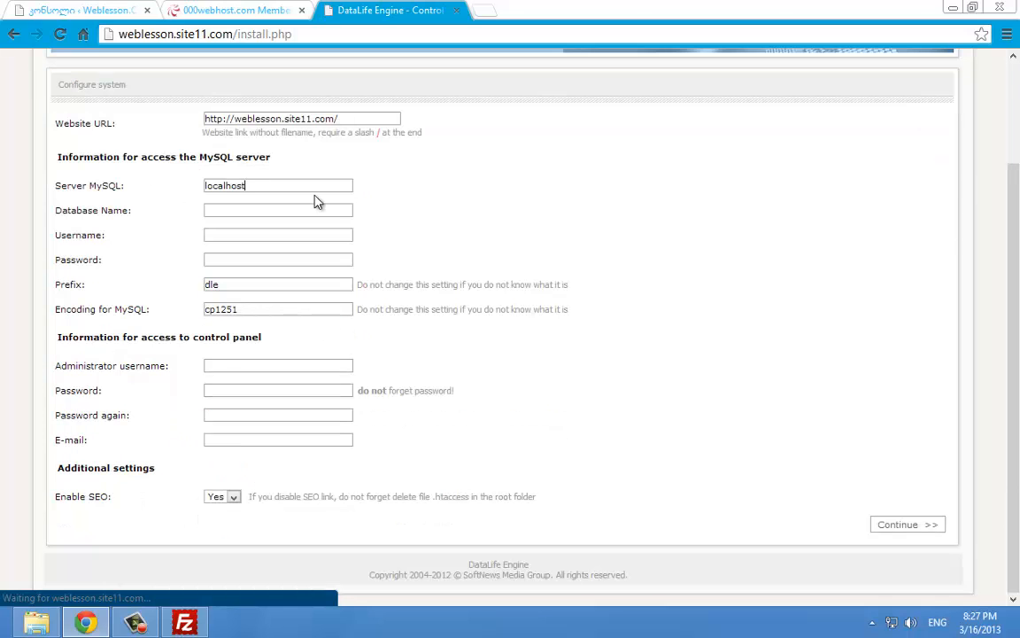
{"action": "key", "text": "ctrl+shift+Tab"}
{"action": "scroll", "coordinate": [322, 226], "scroll_direction": "down", "scroll_amount": 7}
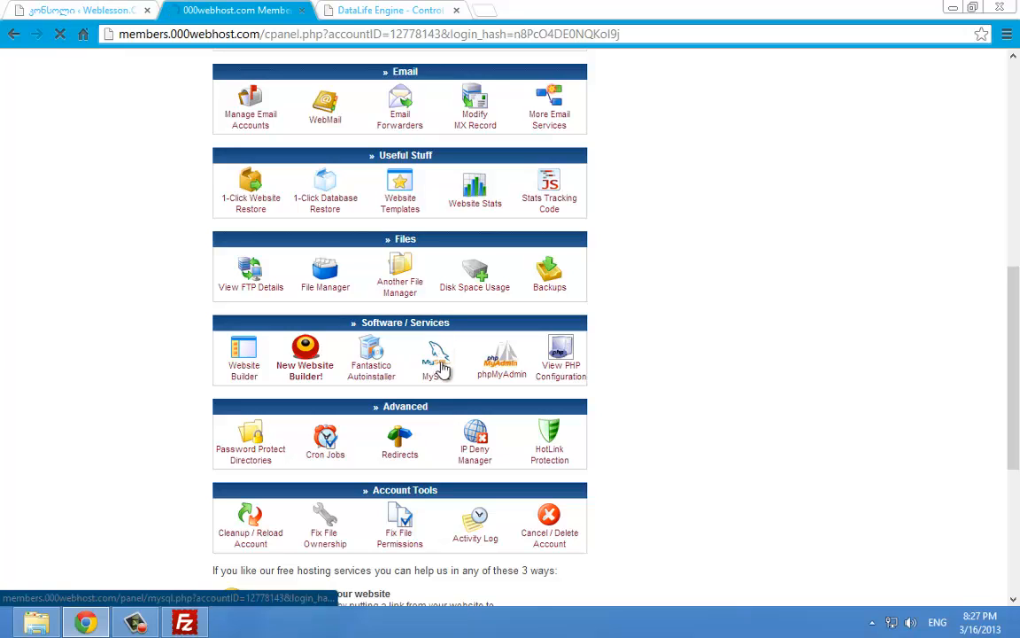
Create a MySQL database and user with the 'web' suffix and a repeated password
{"action": "left_click", "coordinate": [442, 368]}
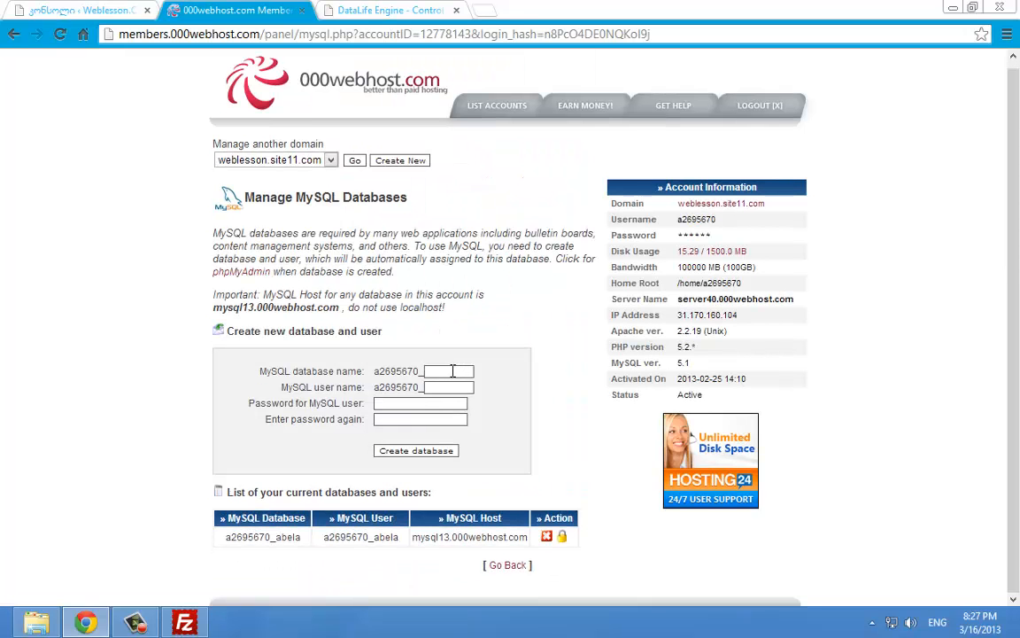
{"action": "left_click", "coordinate": [452, 371]}
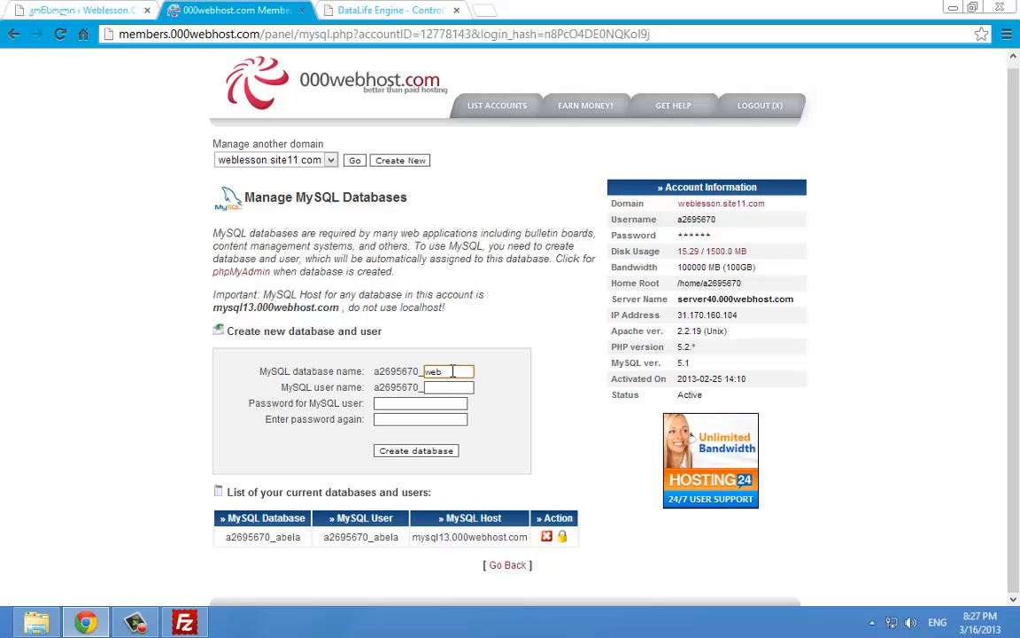
{"action": "key", "text": "Tab"}
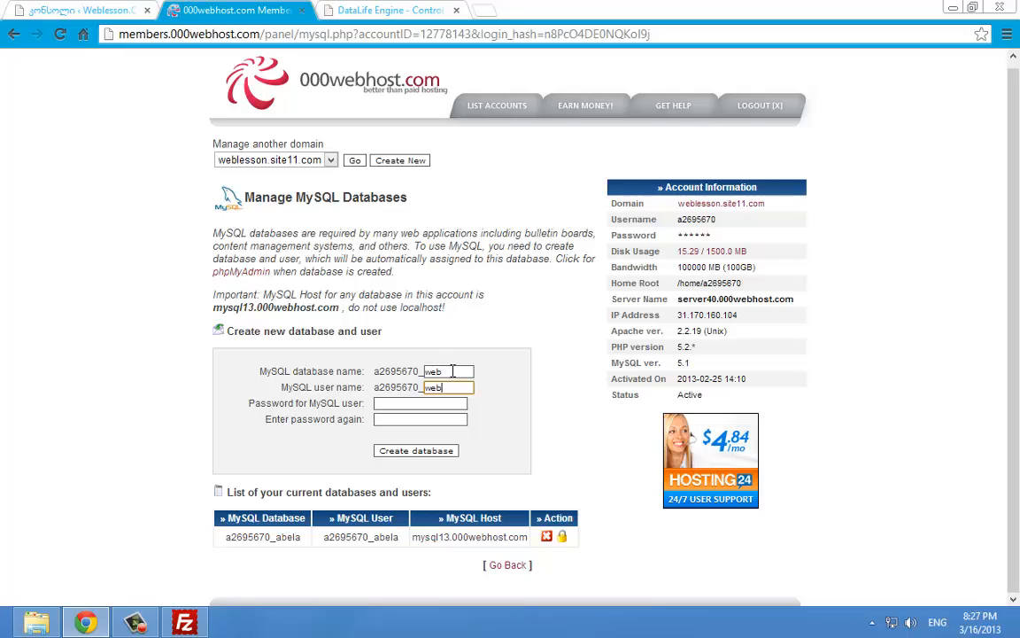
{"action": "key", "text": "Tab"}
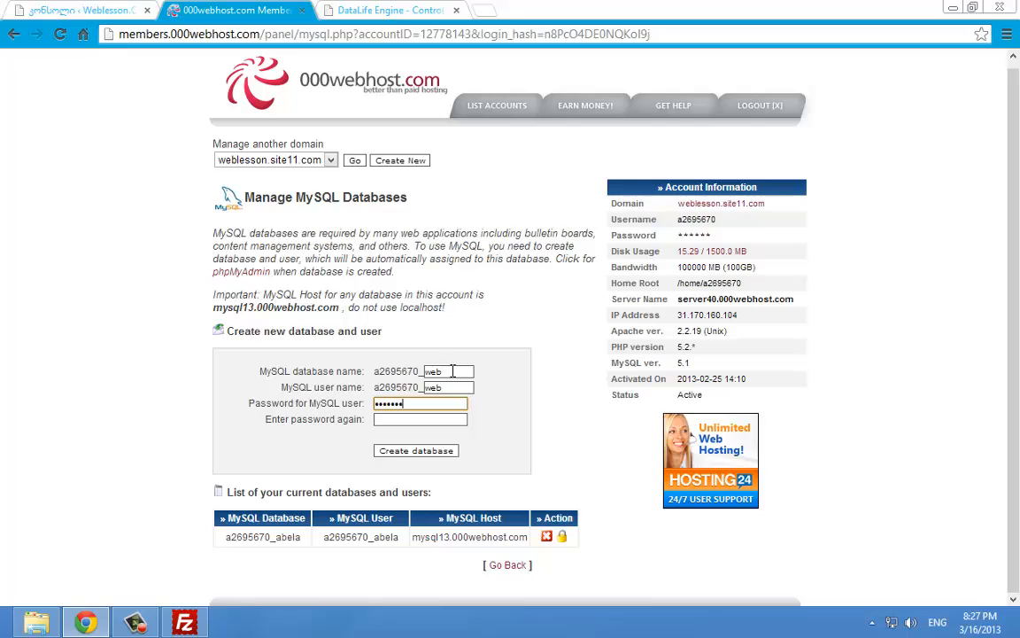
{"action": "type", "text": "••••••"}
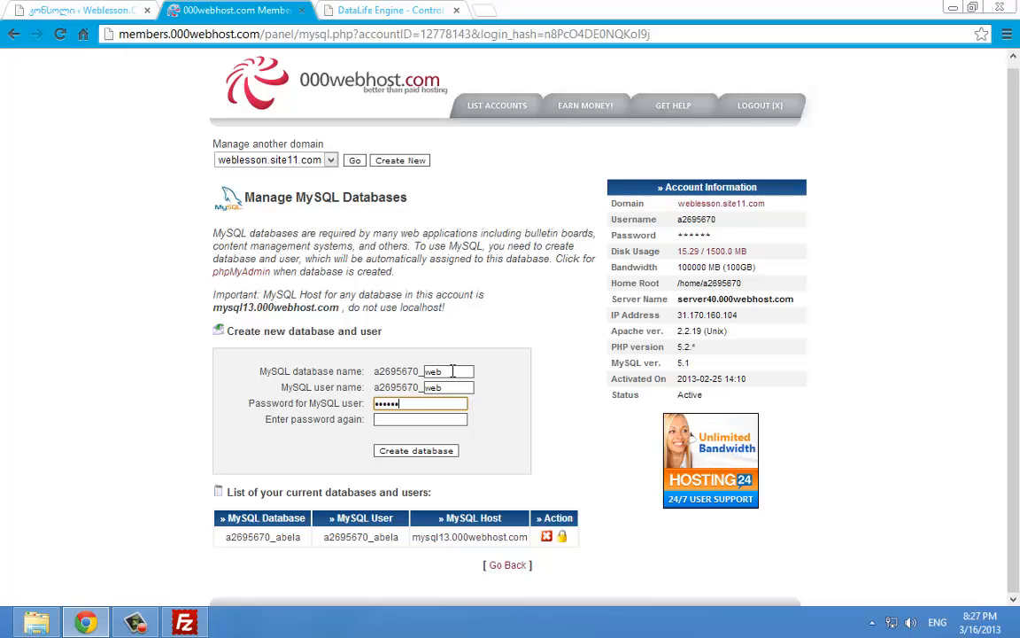
{"action": "type", "text": "••"}
{"action": "key", "text": "Tab"}
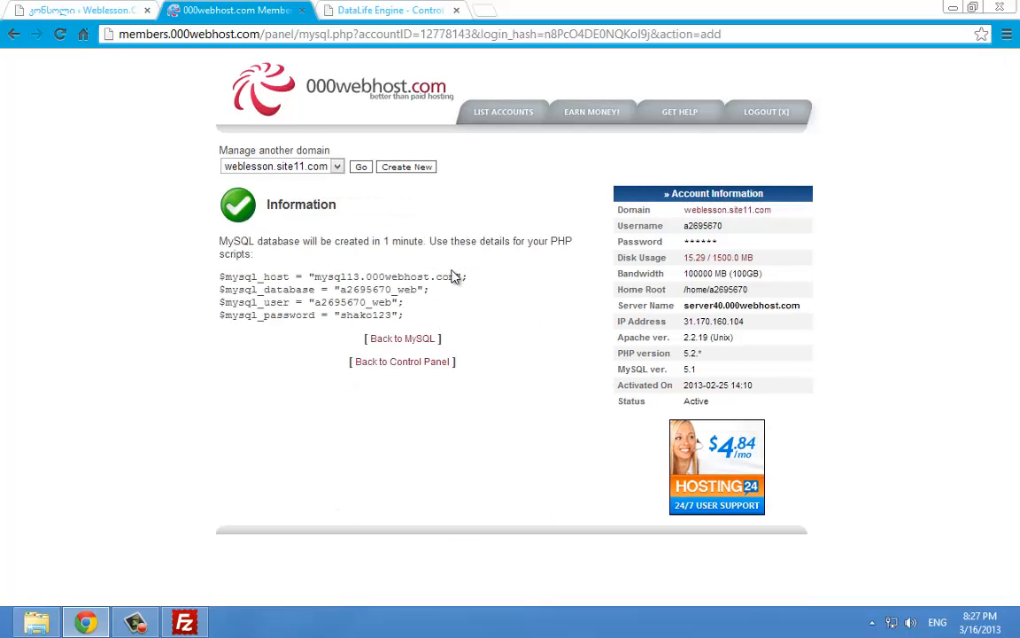
{"action": "left_click_drag", "start_coordinate": [454, 277], "coordinate": [317, 276]}
{"action": "key", "text": "ctrl+c"}
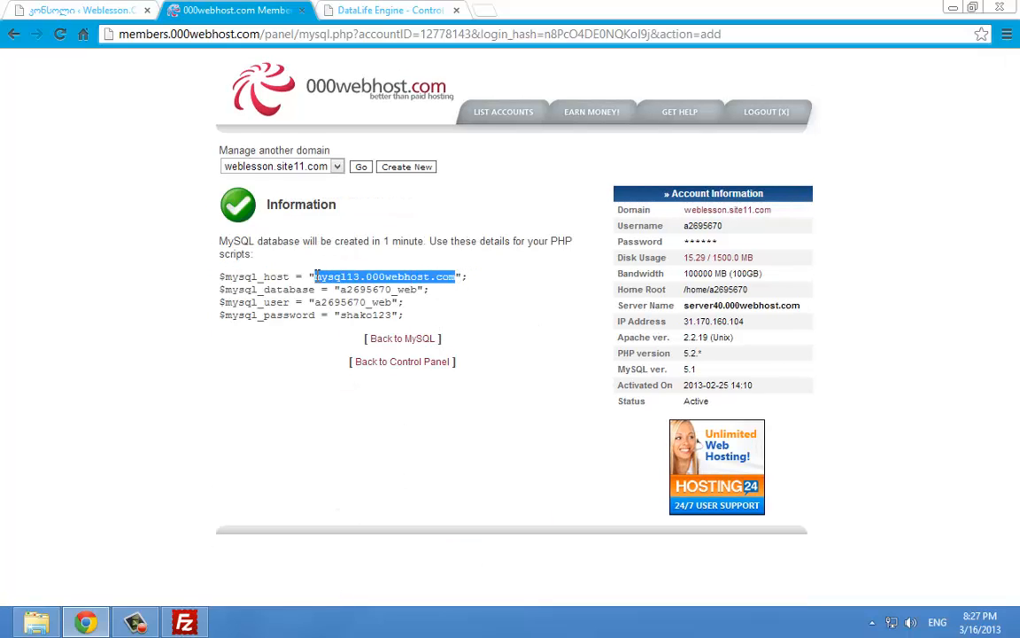
Paste the 000webhost MySQL host and database name into the installer's server, database and user fields
{"action": "left_click", "coordinate": [452, 8]}
{"action": "key", "text": "ctrl+a"}
{"action": "key", "text": "ctrl+v"}
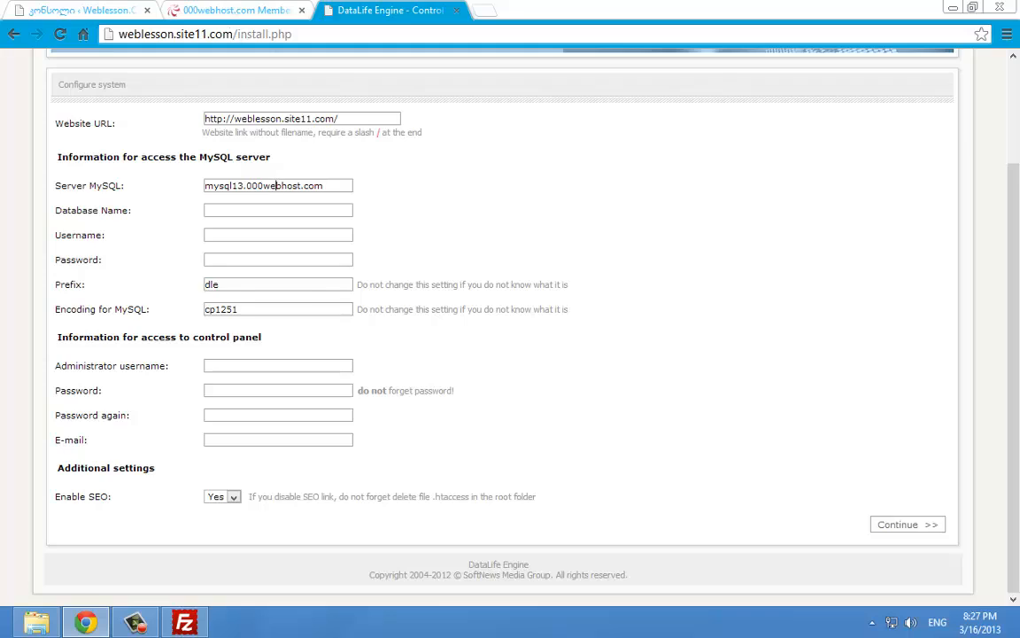
{"action": "left_click", "coordinate": [235, 10]}
{"action": "double_click", "coordinate": [377, 290]}
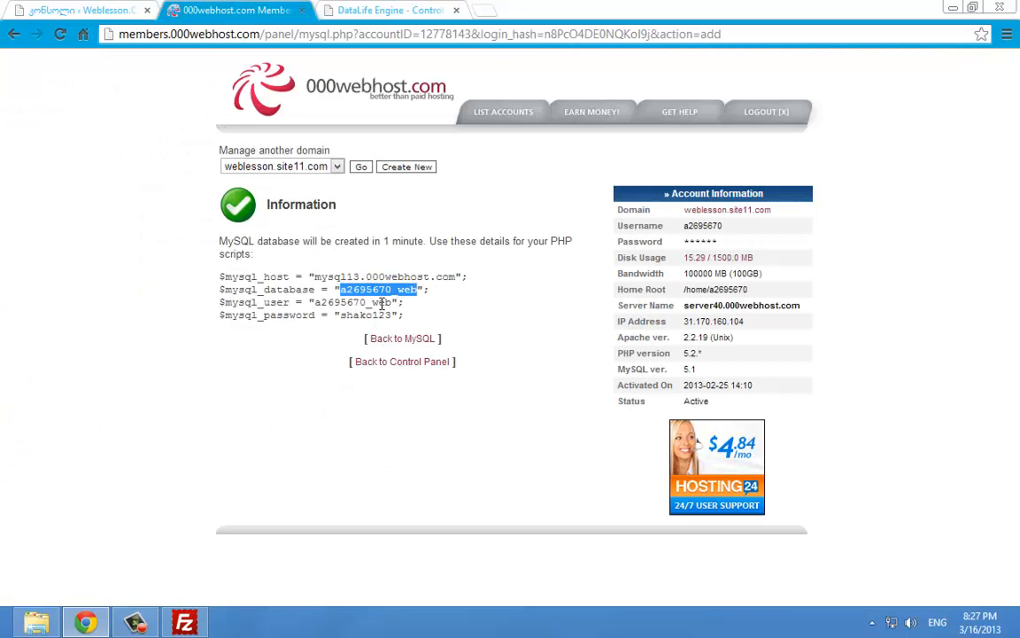
{"action": "left_click", "coordinate": [367, 8]}
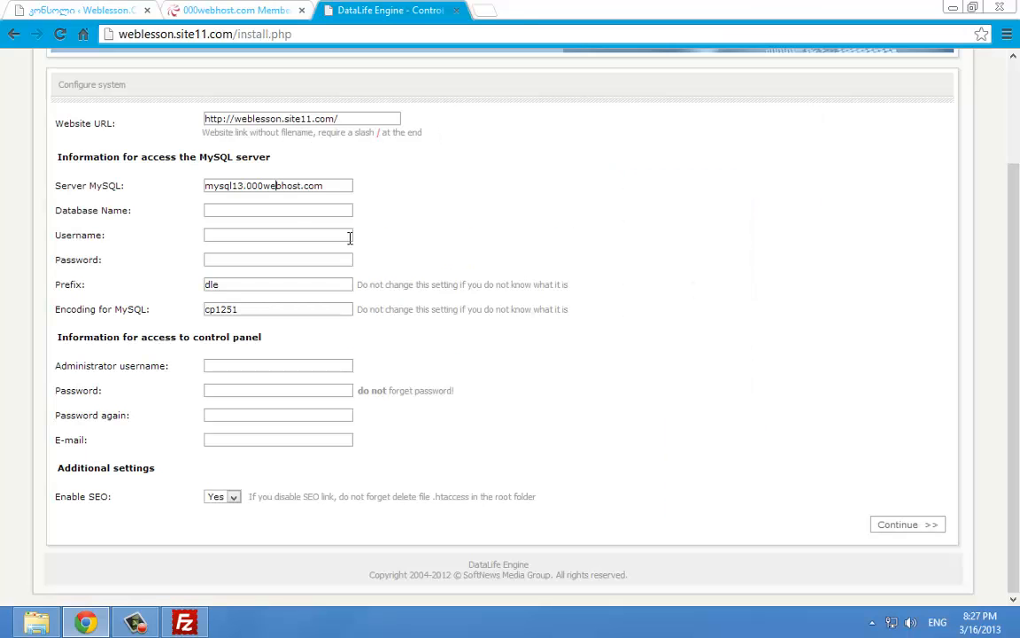
{"action": "key", "text": "ctrl+v"}
{"action": "key", "text": "Tab"}
{"action": "key", "text": "ctrl+v"}
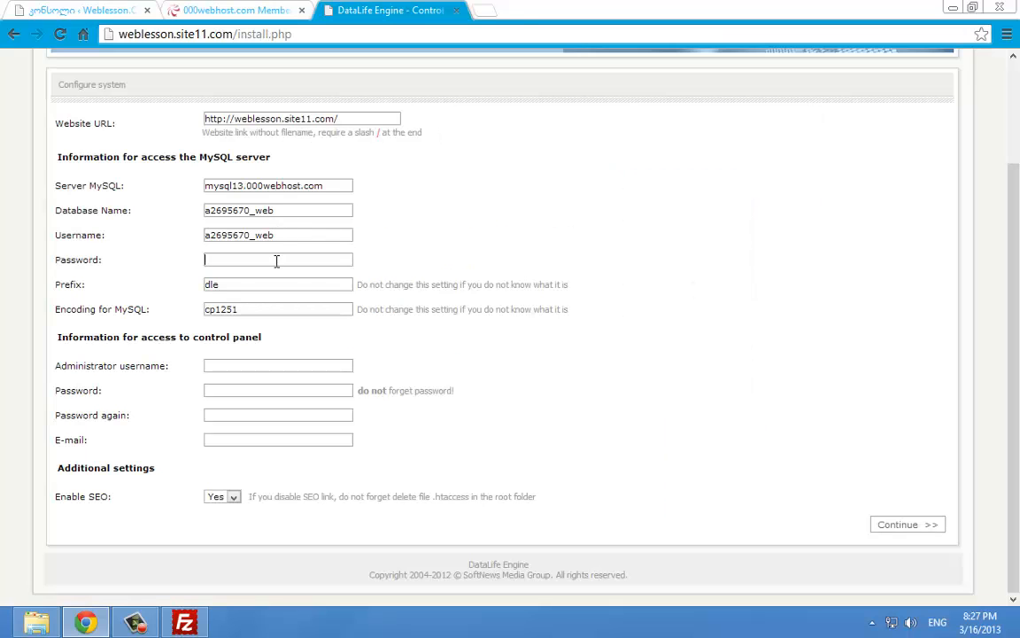
Paste the copied MySQL database password into the installer's password field
{"action": "left_click", "coordinate": [235, 10]}
{"action": "left_click", "coordinate": [364, 313]}
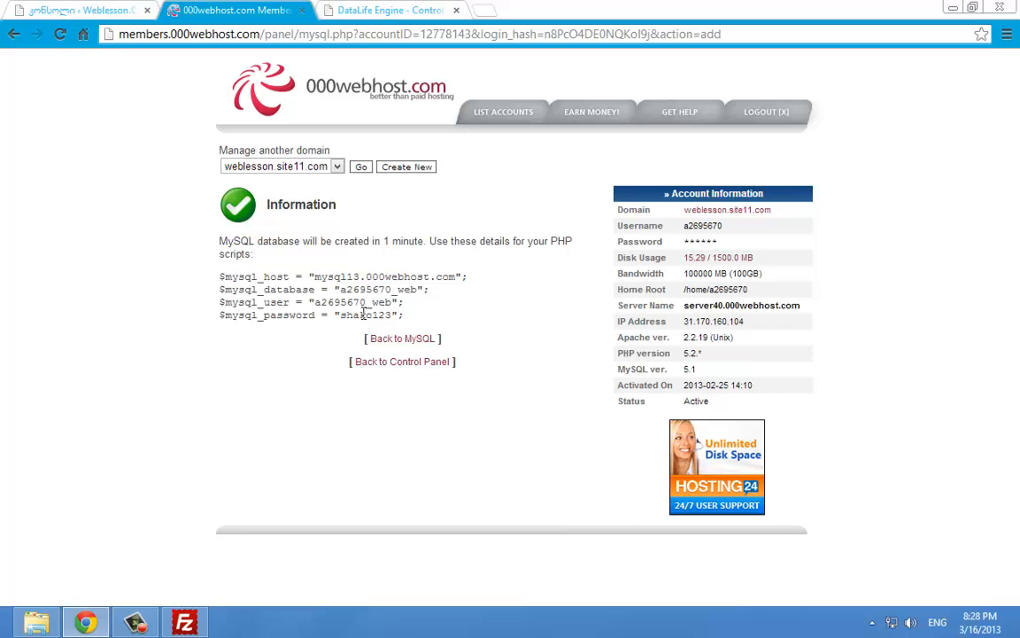
{"action": "left_click", "coordinate": [324, 8]}
{"action": "key", "text": "Tab"}
{"action": "key", "text": "ctrl+v"}
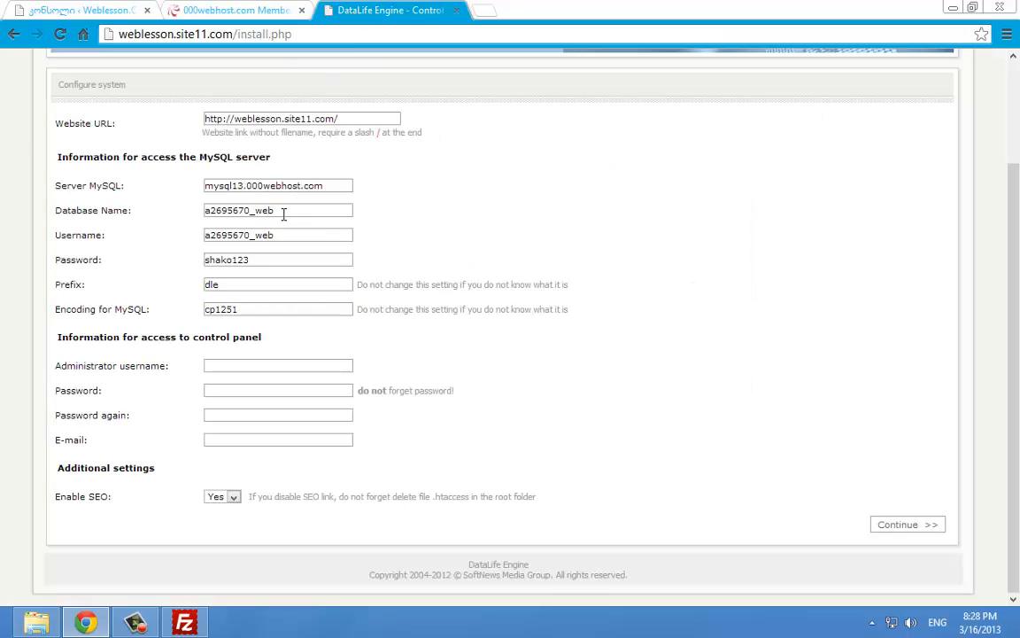
{"action": "key", "text": "ctrl+shift+Tab"}
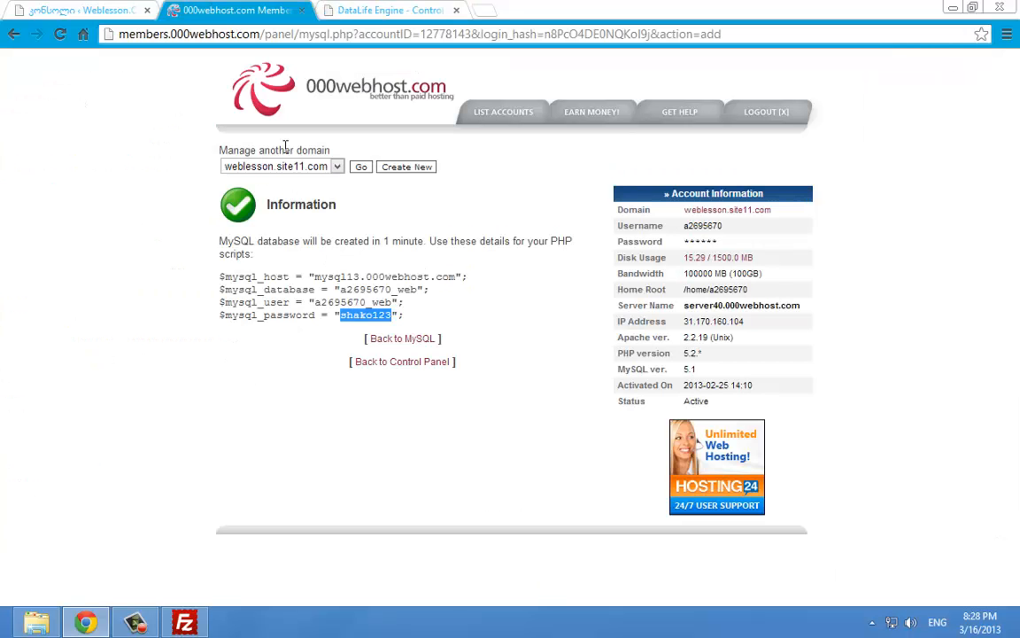
{"action": "left_click", "coordinate": [326, 9]}
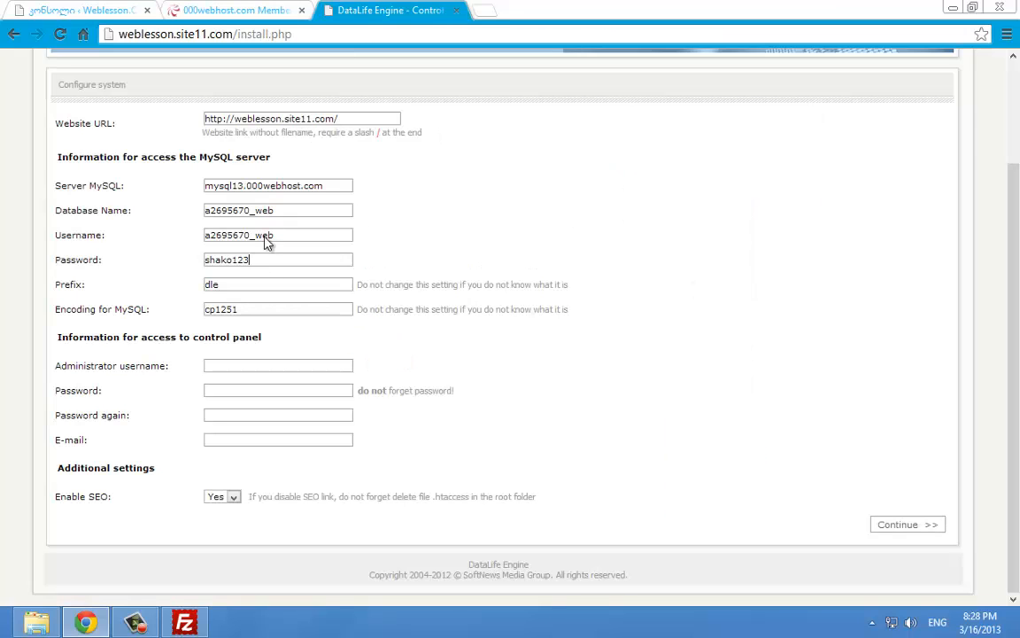
Fill in the administrator account fields, set Enable SEO to No, and run the installation
{"action": "right_click", "coordinate": [280, 359]}
{"action": "left_click", "coordinate": [271, 366]}
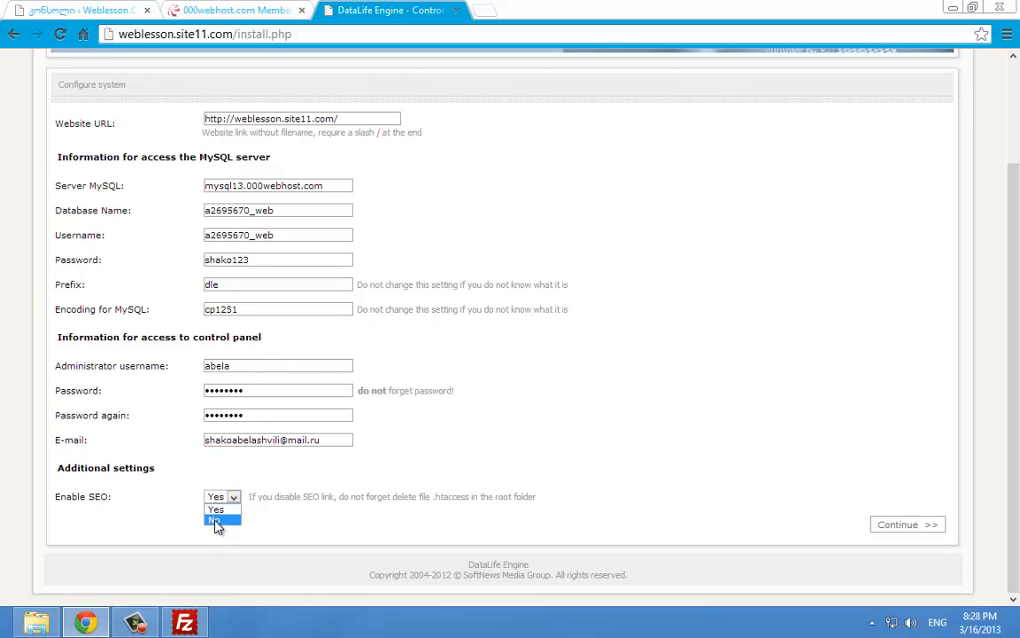
{"action": "left_click", "coordinate": [218, 521]}
{"action": "left_click", "coordinate": [904, 526]}
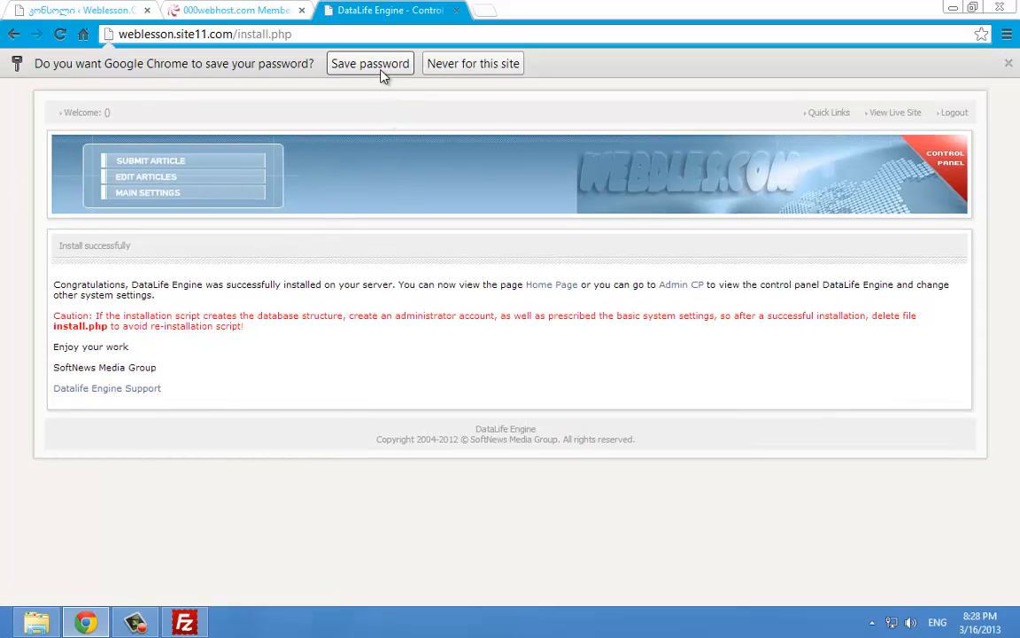
Save the admin password in the browser and load weblesson.site11.com without /install.php
{"action": "left_click", "coordinate": [358, 63]}
{"action": "left_click_drag", "start_coordinate": [291, 34], "coordinate": [235, 46]}
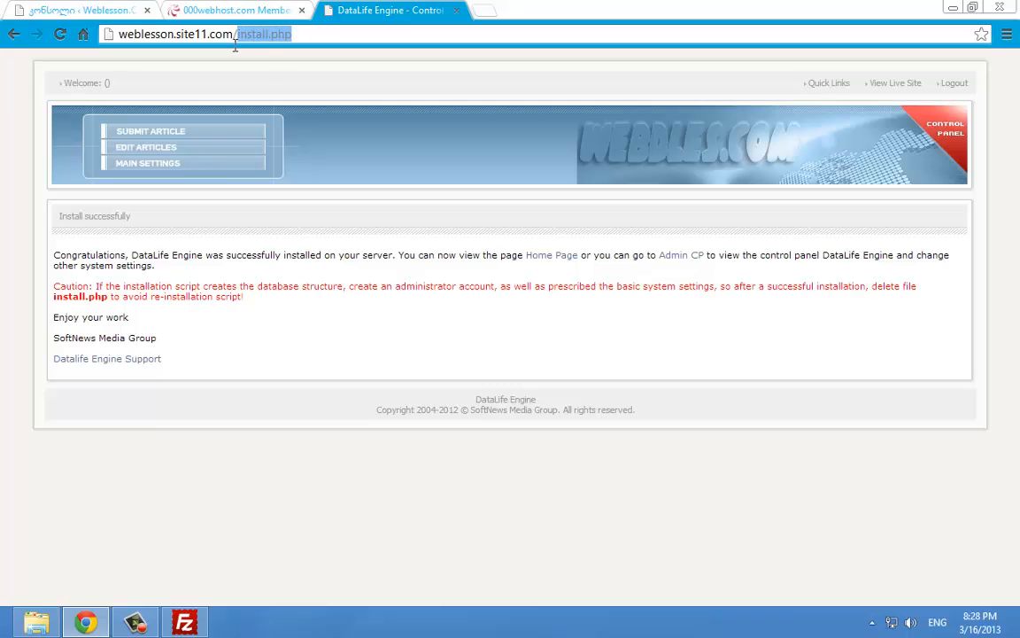
{"action": "key", "text": "BackSpace"}
{"action": "key", "text": "Return"}
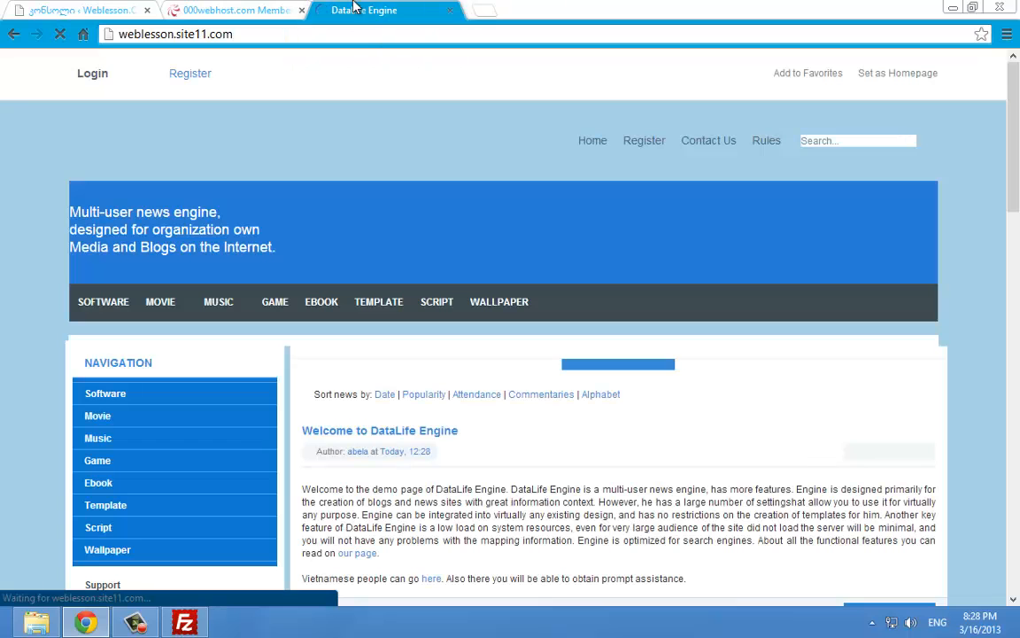
Scroll through the homepage's demo news posts, then select the site address
{"action": "scroll", "coordinate": [421, 156], "scroll_direction": "down", "scroll_amount": 3}
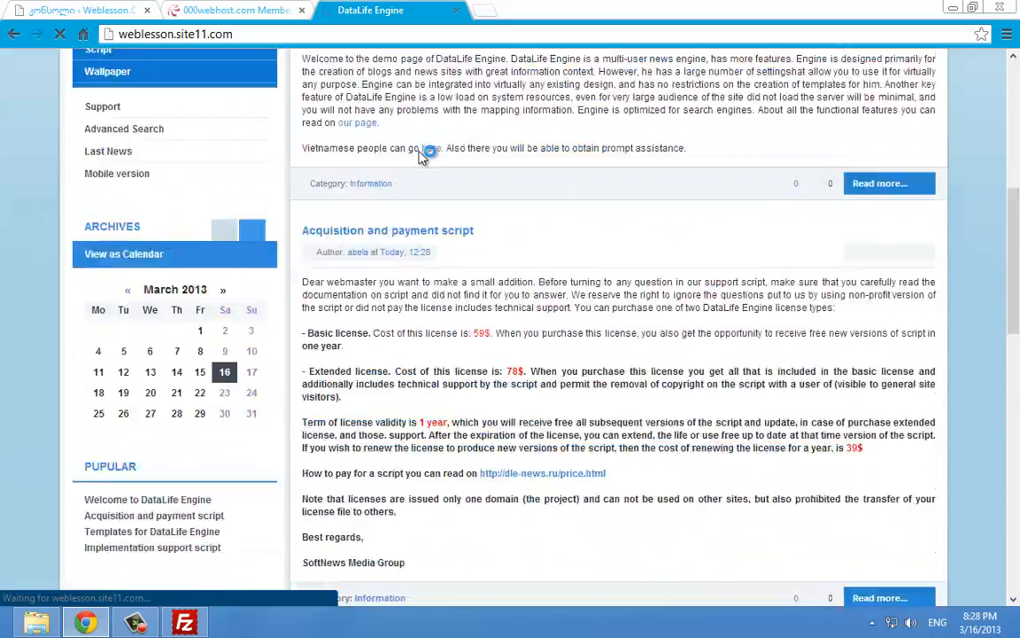
{"action": "scroll", "coordinate": [421, 158], "scroll_direction": "up", "scroll_amount": 5}
{"action": "scroll", "coordinate": [421, 175], "scroll_direction": "down", "scroll_amount": 10}
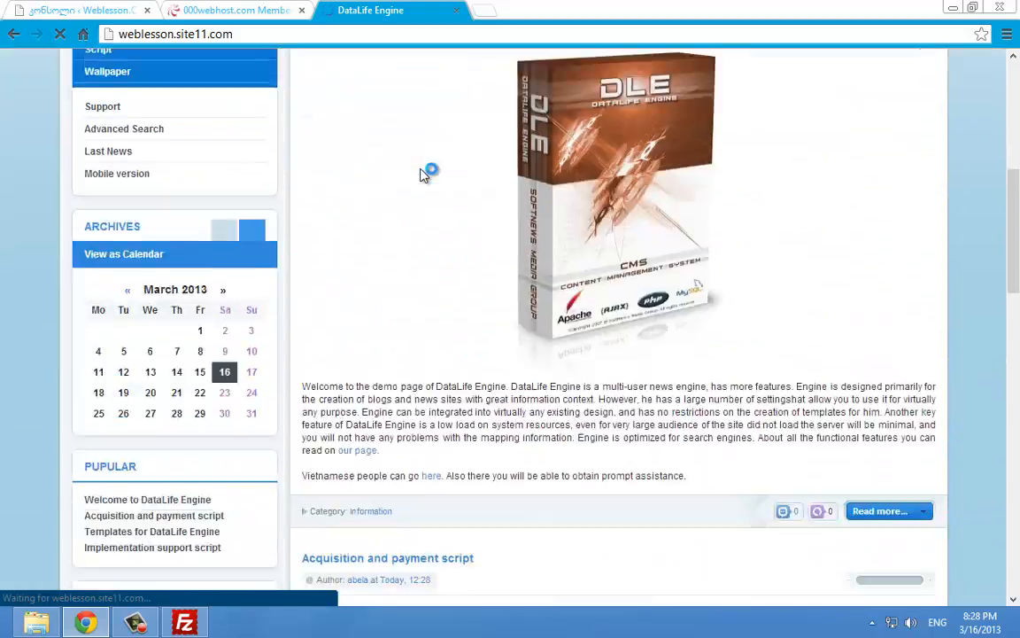
{"action": "scroll", "coordinate": [425, 173], "scroll_direction": "down", "scroll_amount": 5}
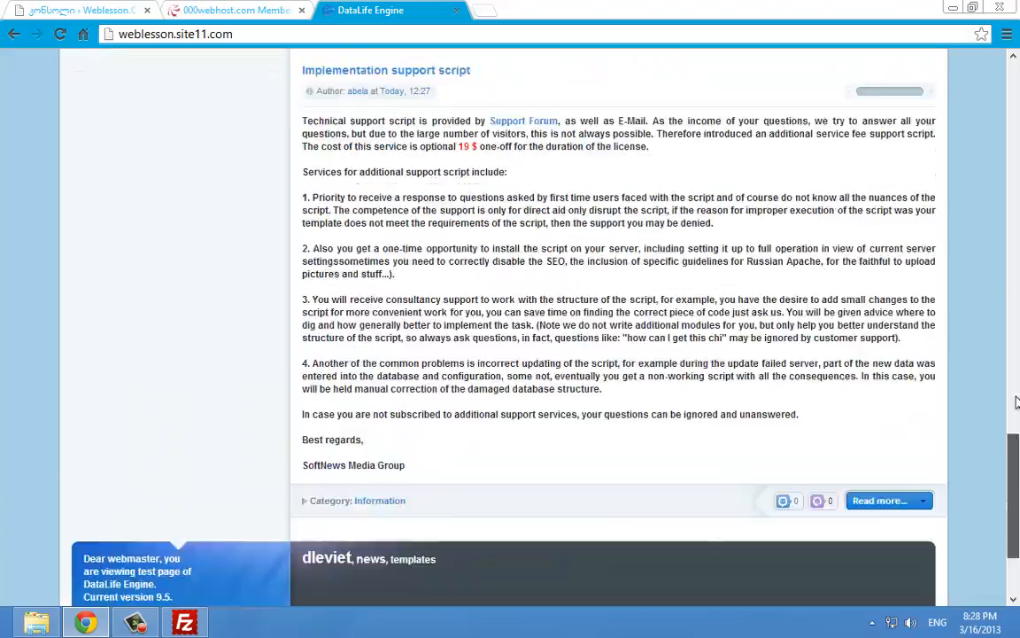
{"action": "scroll", "coordinate": [584, 147], "scroll_direction": "up", "scroll_amount": 15}
{"action": "left_click", "coordinate": [267, 6]}
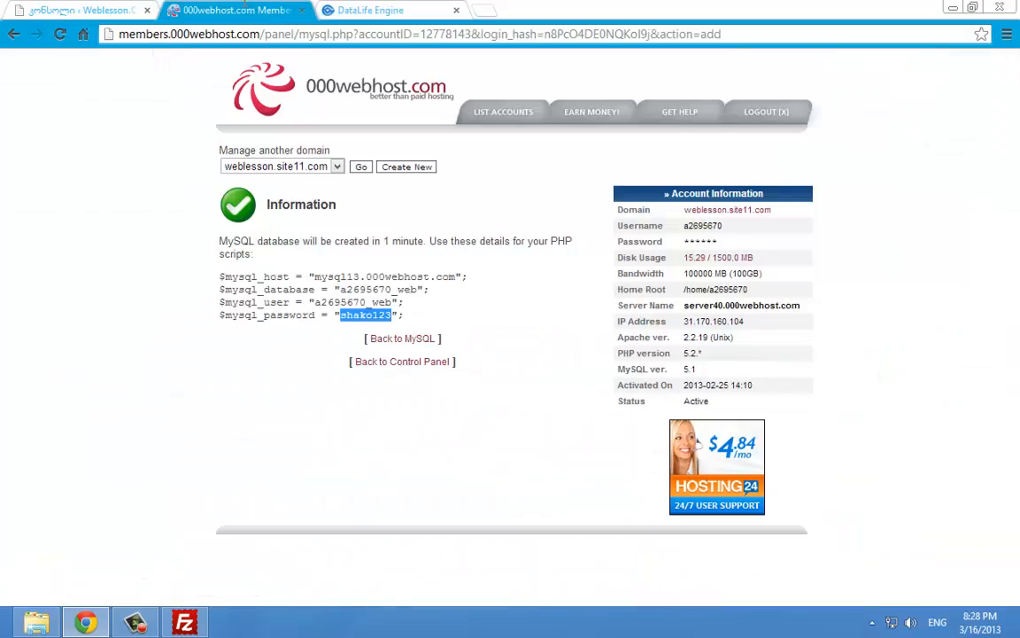
{"action": "left_click", "coordinate": [348, 12]}
{"action": "left_click", "coordinate": [337, 36]}
{"action": "left_click", "coordinate": [86, 88]}
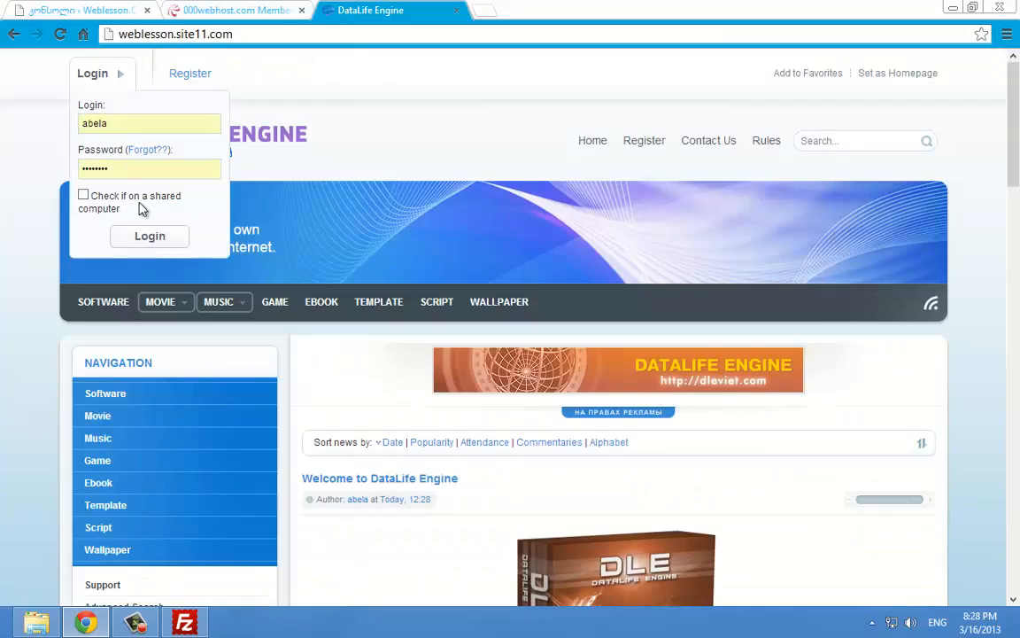
Log in as administrator and open the control panel at /admin.php
{"action": "left_click", "coordinate": [153, 237]}
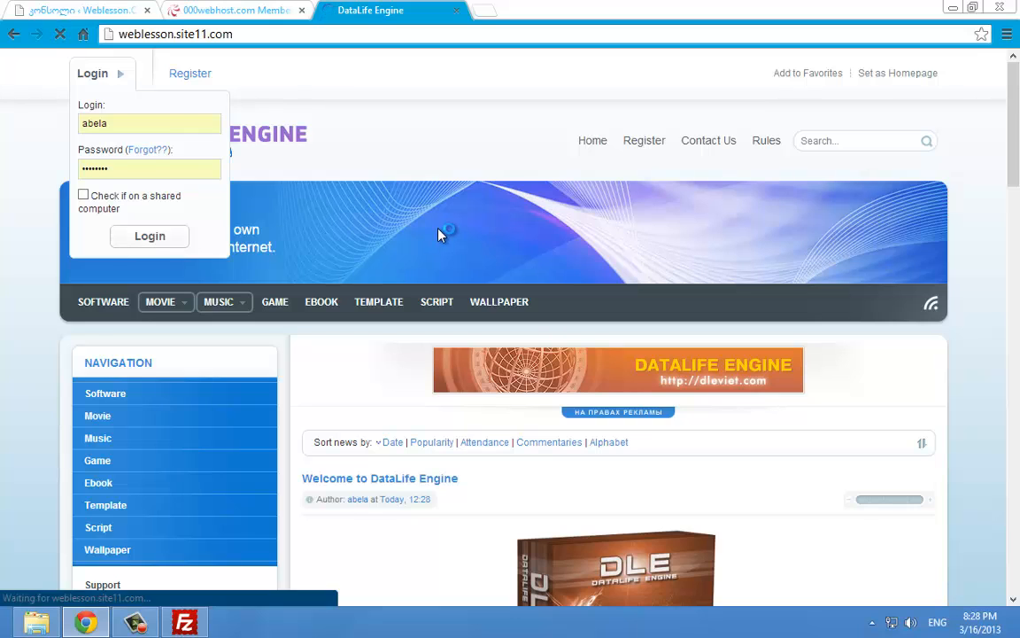
{"action": "left_click", "coordinate": [405, 41]}
{"action": "left_click", "coordinate": [404, 41]}
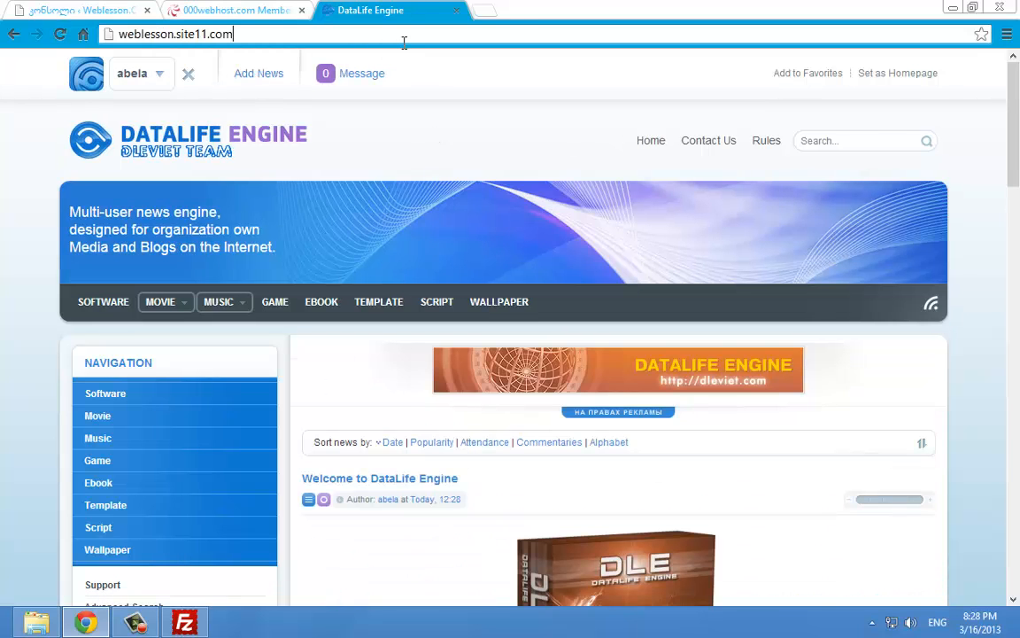
{"action": "type", "text": "/admin.php"}
{"action": "key", "text": "Return"}
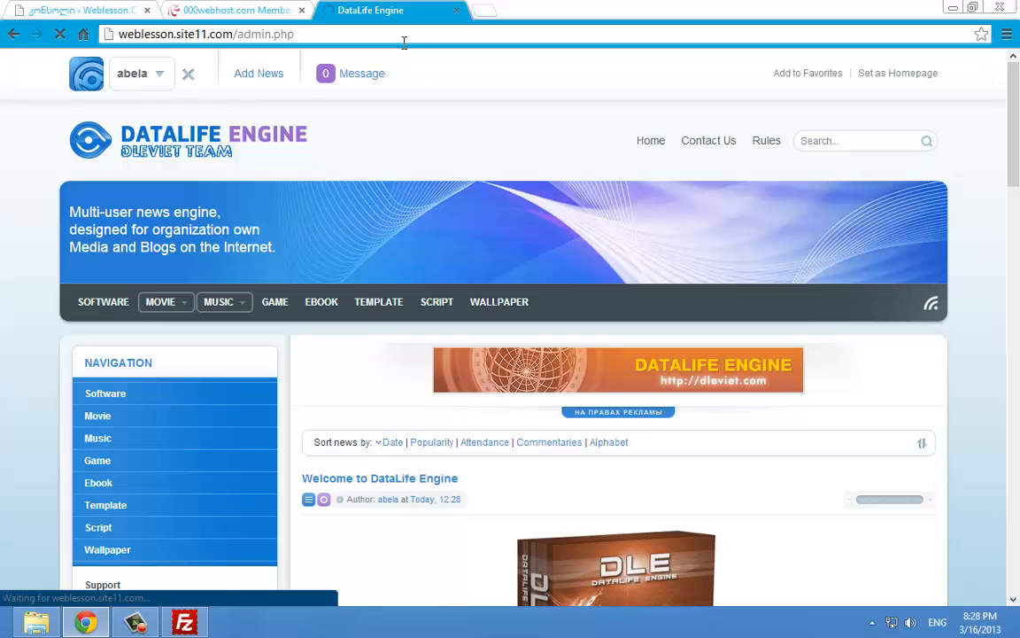
Expand all control panel sections and view the Default template's file list in the template editor
{"action": "scroll", "coordinate": [617, 303], "scroll_direction": "down", "scroll_amount": 3}
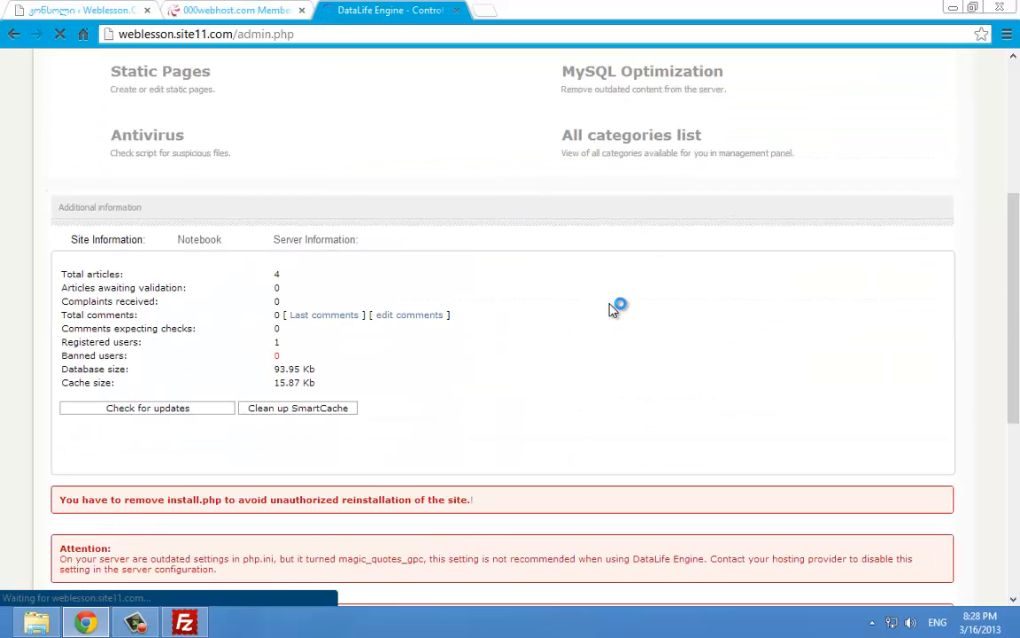
{"action": "left_click", "coordinate": [627, 160]}
{"action": "scroll", "coordinate": [387, 259], "scroll_direction": "down", "scroll_amount": 5}
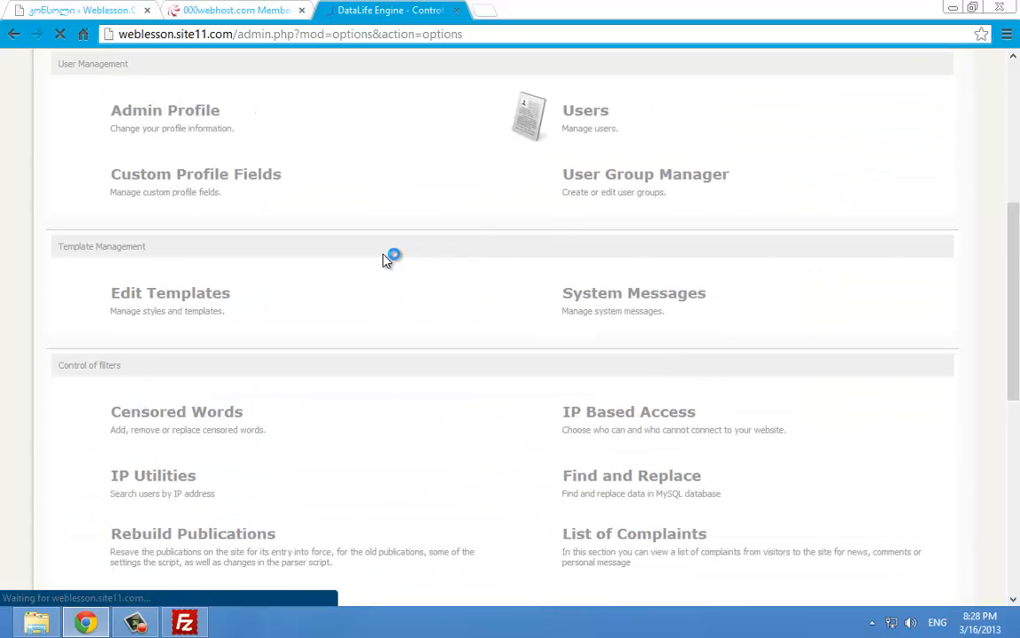
{"action": "scroll", "coordinate": [387, 260], "scroll_direction": "up", "scroll_amount": 1}
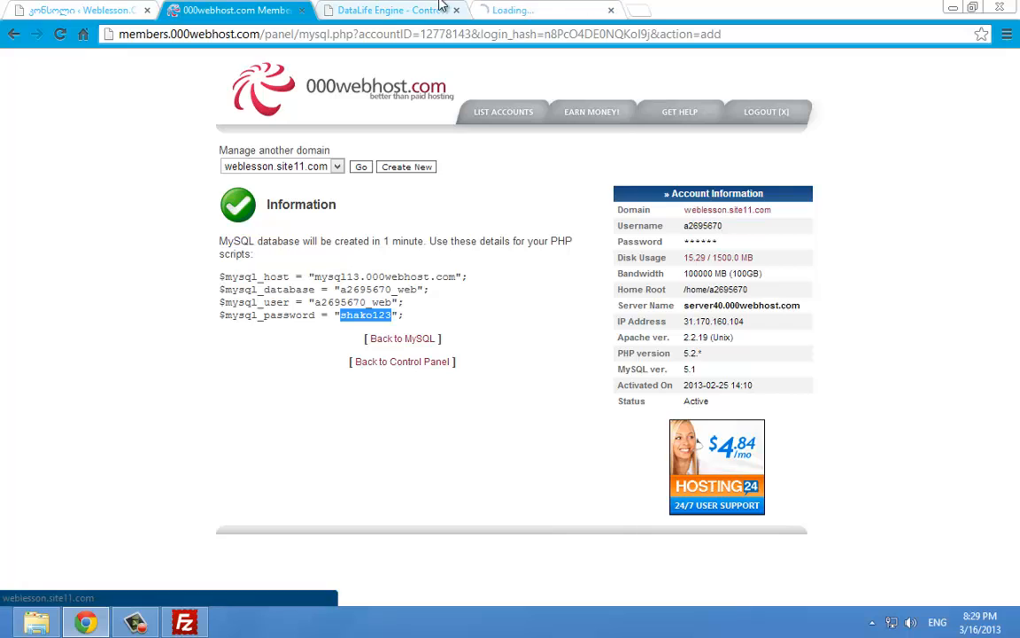
{"action": "left_click", "coordinate": [440, 7]}
{"action": "scroll", "coordinate": [378, 182], "scroll_direction": "down", "scroll_amount": 2}
{"action": "scroll", "coordinate": [183, 319], "scroll_direction": "down", "scroll_amount": 2}
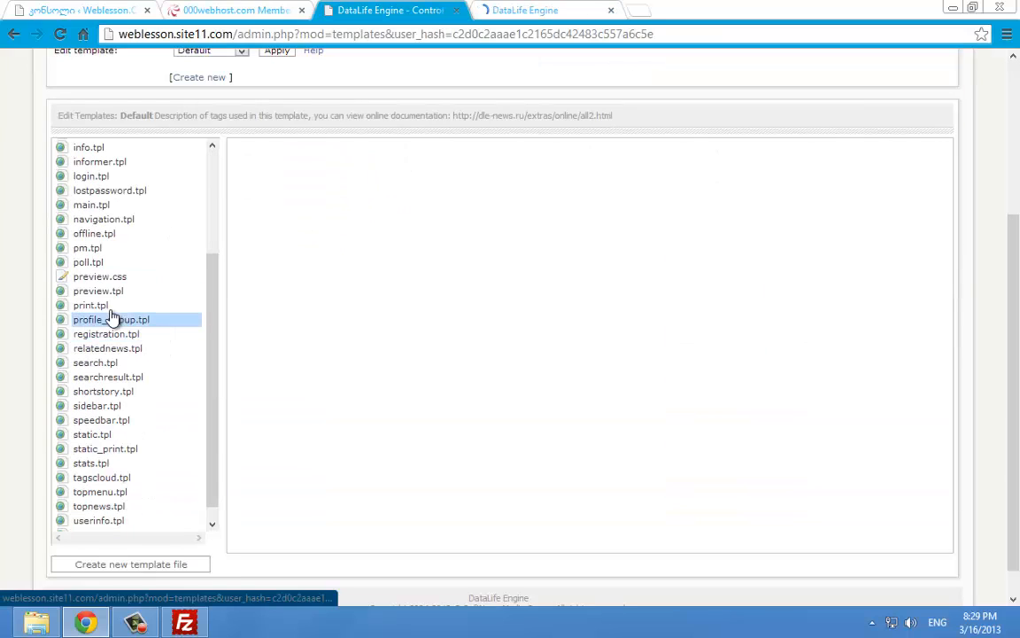
Open main.tpl in the editor and locate the Home menu text on the live site
{"action": "left_click", "coordinate": [102, 206]}
{"action": "left_click", "coordinate": [526, 9]}
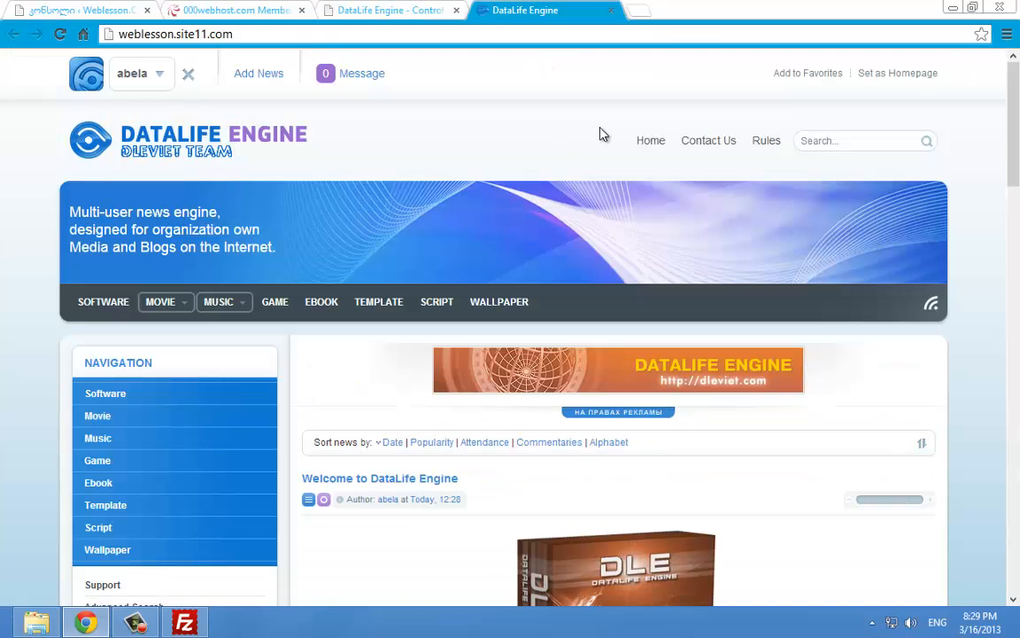
{"action": "left_click_drag", "start_coordinate": [599, 133], "coordinate": [648, 138]}
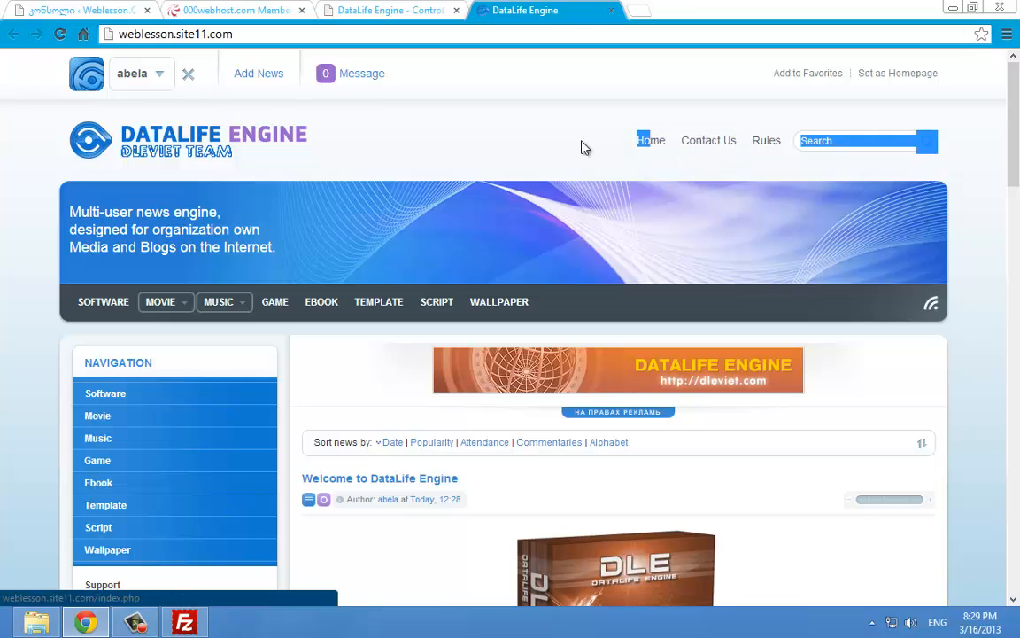
{"action": "left_click", "coordinate": [391, 10]}
{"action": "scroll", "coordinate": [469, 308], "scroll_direction": "down", "scroll_amount": 10}
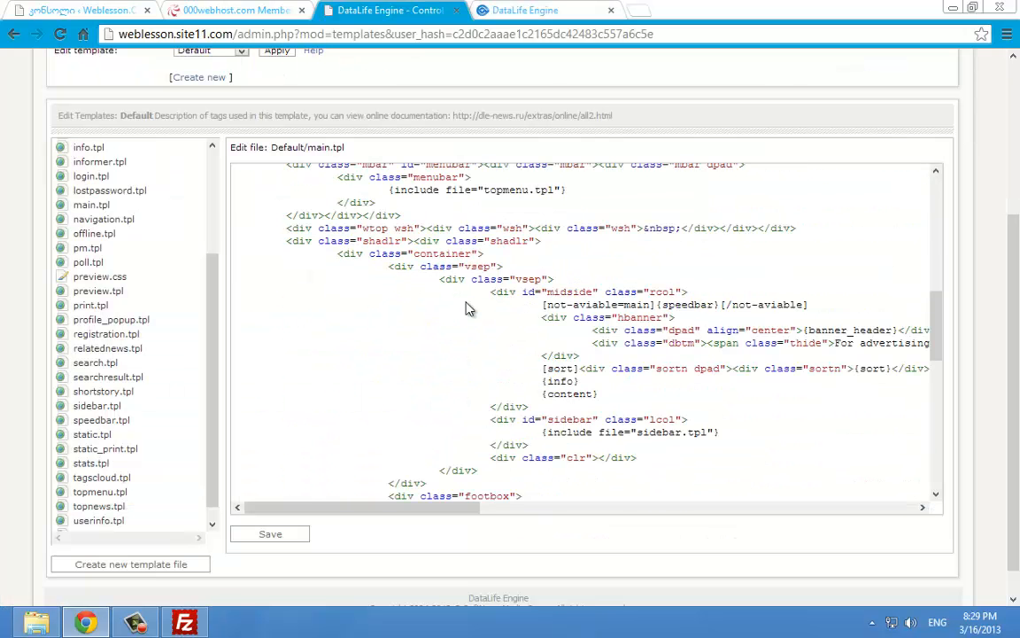
{"action": "scroll", "coordinate": [470, 308], "scroll_direction": "up", "scroll_amount": 4}
Find 'home' in main.tpl and replace the Home label with 'მთავარი weblessn.comuf.co'
{"action": "key", "text": "ctrl+f"}
{"action": "type", "text": "home"}
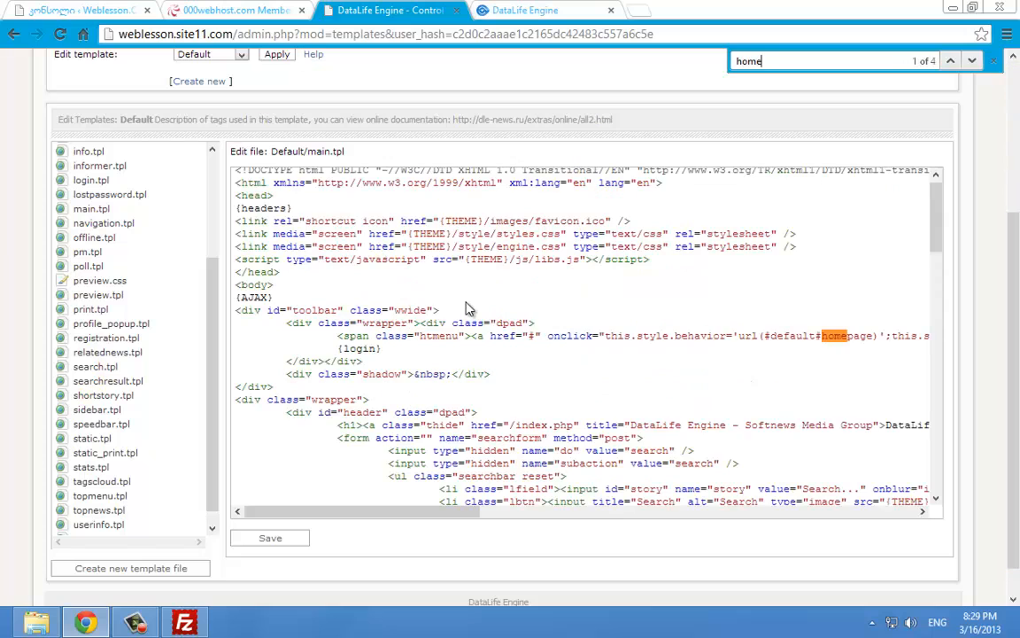
{"action": "left_click", "coordinate": [972, 61]}
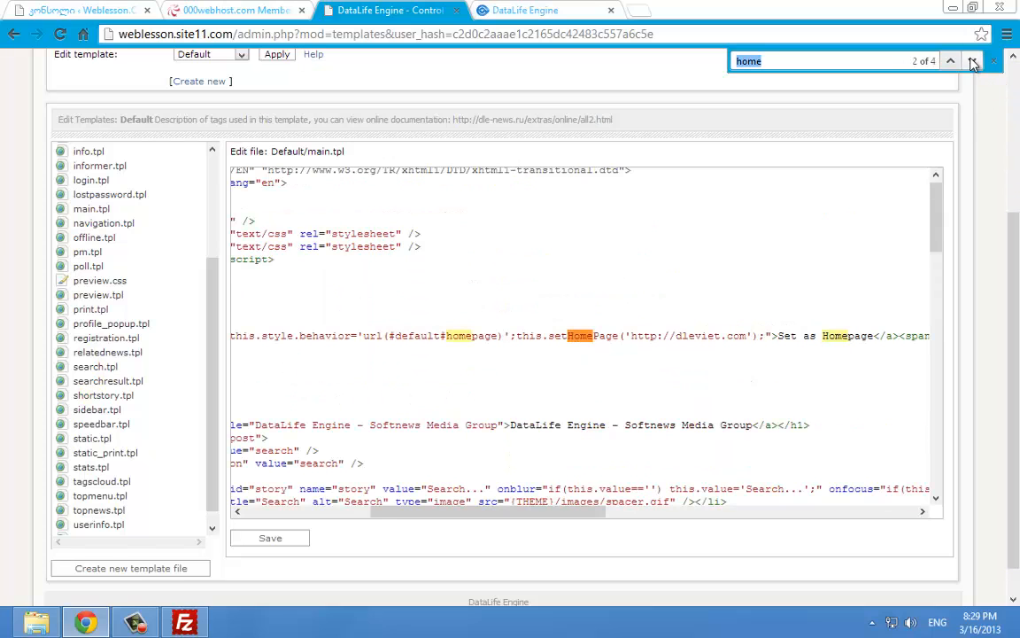
{"action": "left_click", "coordinate": [971, 62]}
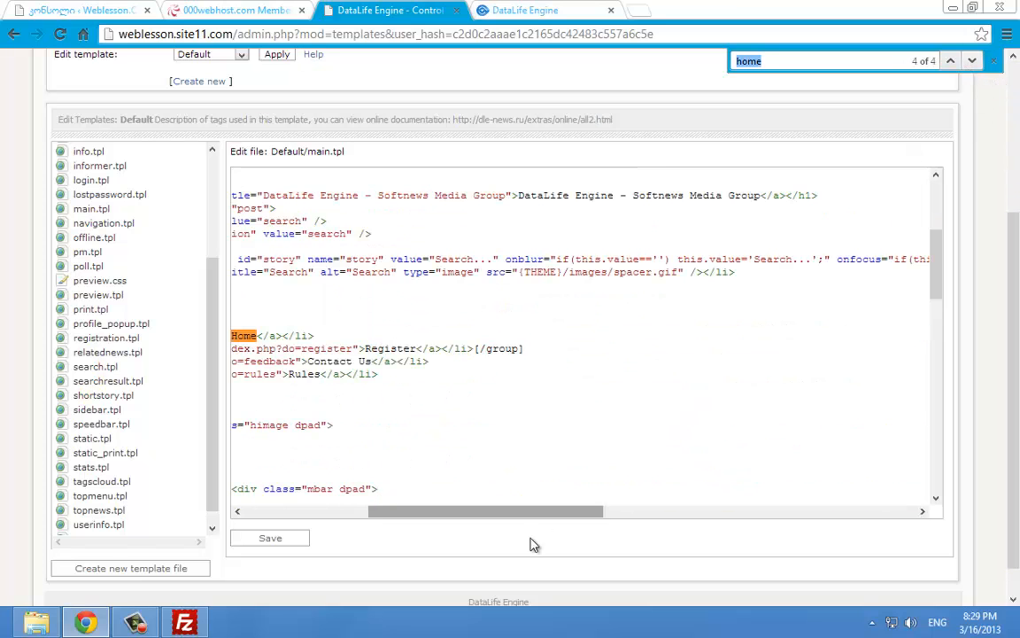
{"action": "left_click_drag", "start_coordinate": [505, 516], "coordinate": [448, 516]}
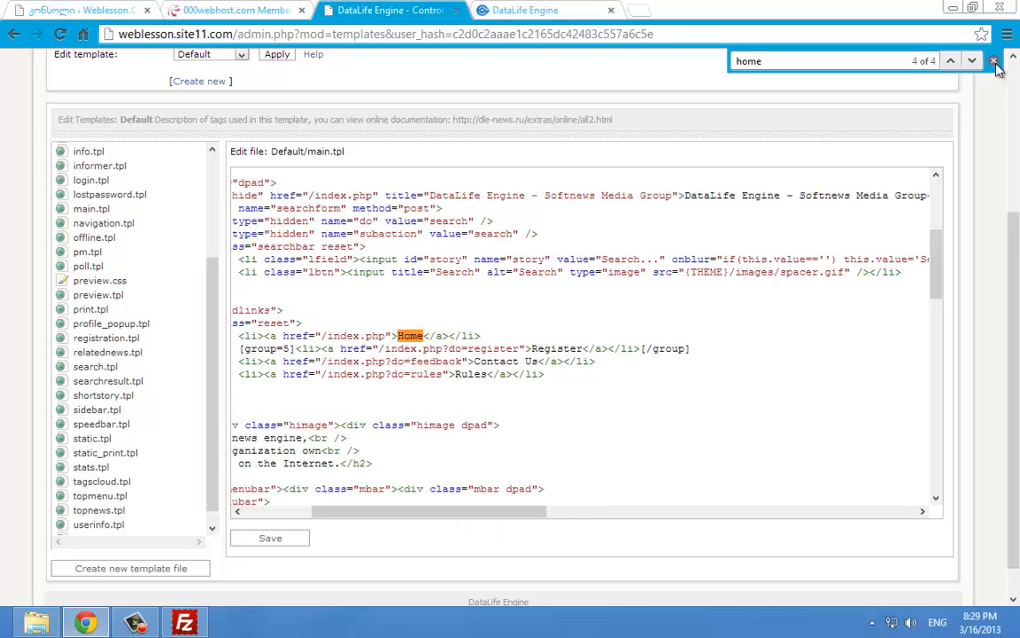
{"action": "left_click", "coordinate": [993, 61]}
{"action": "double_click", "coordinate": [410, 336]}
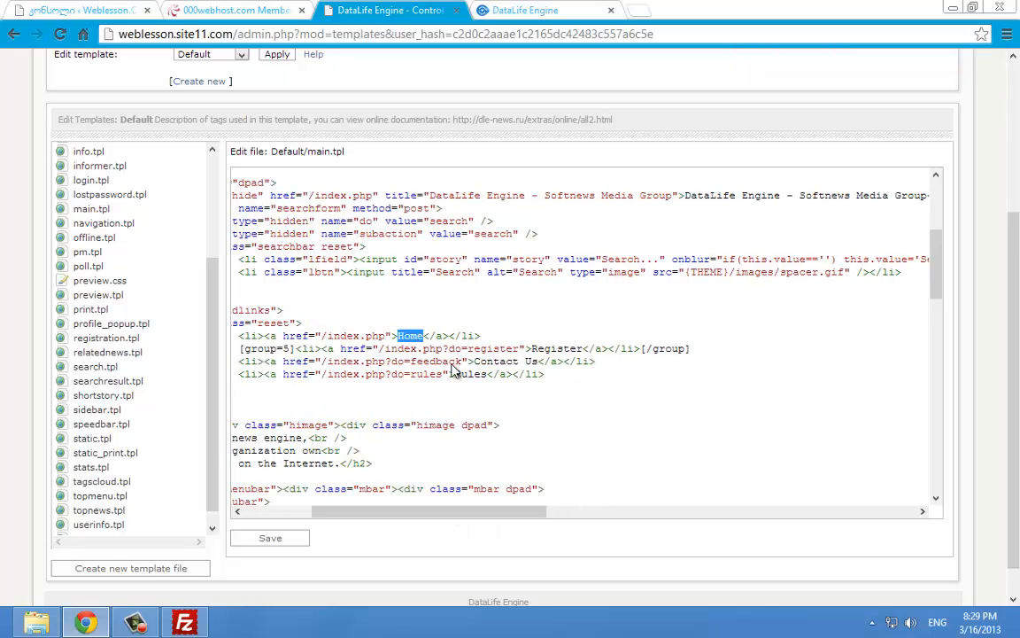
{"action": "type", "text": "მთავარი"}
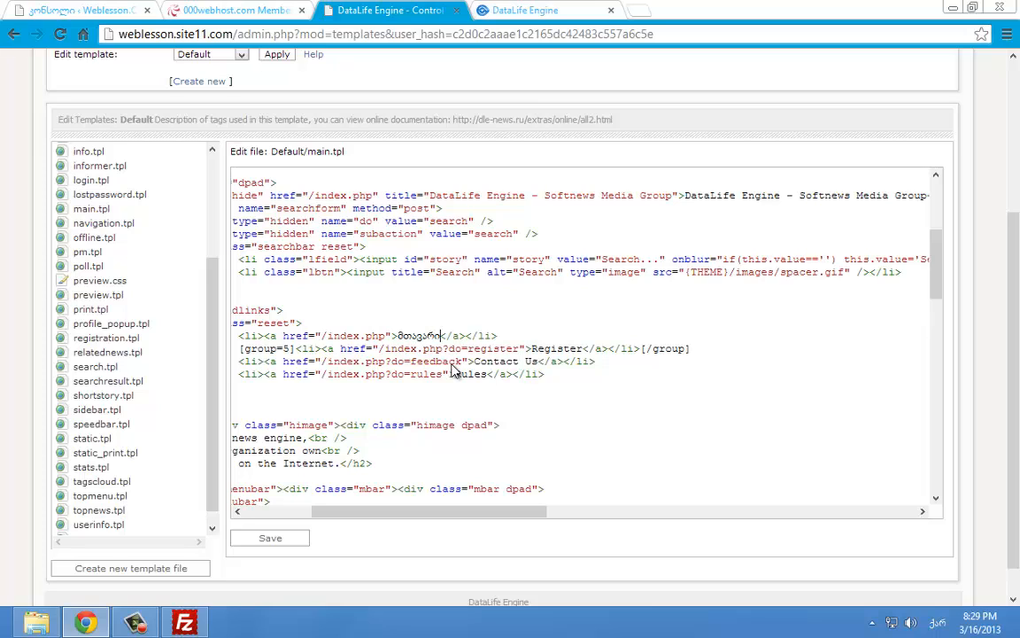
{"action": "type", "text": " weblessn."}
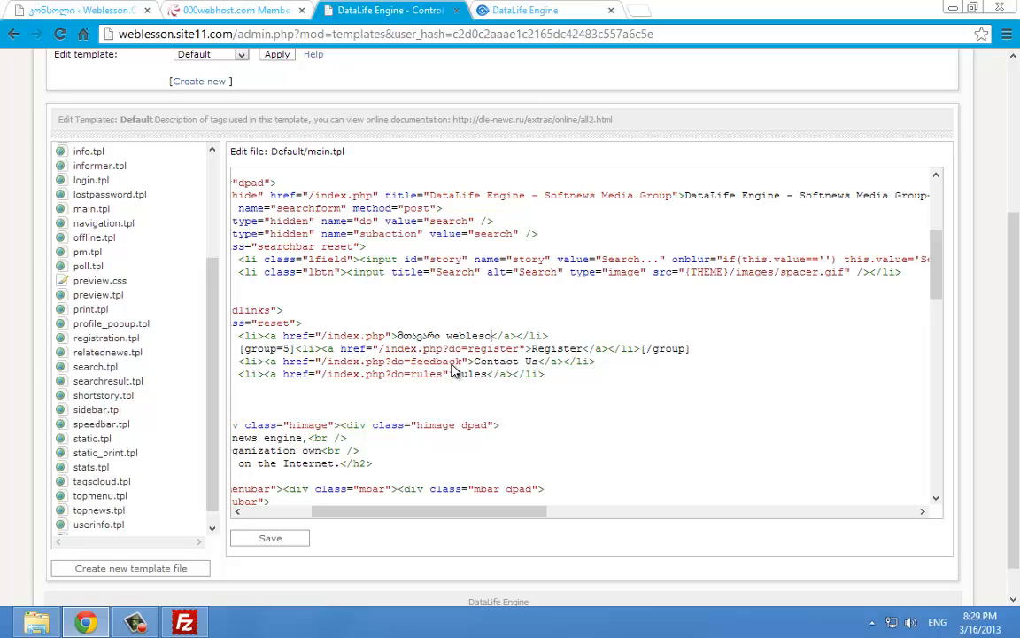
{"action": "type", "text": "comuf.com"}
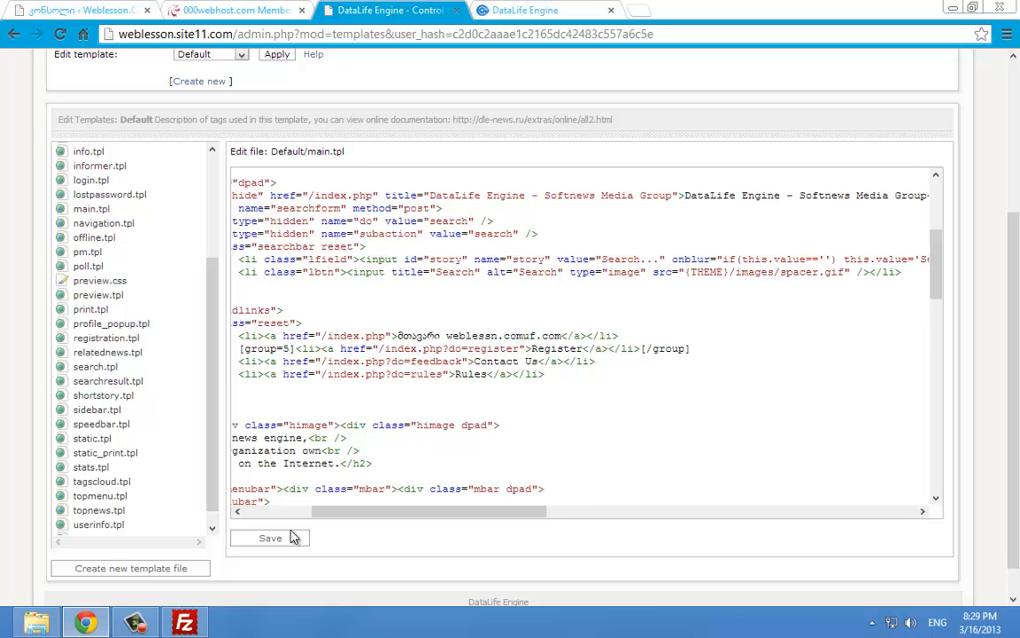
Save main.tpl and confirm the live site's top menu shows the new label
{"action": "left_click", "coordinate": [295, 537]}
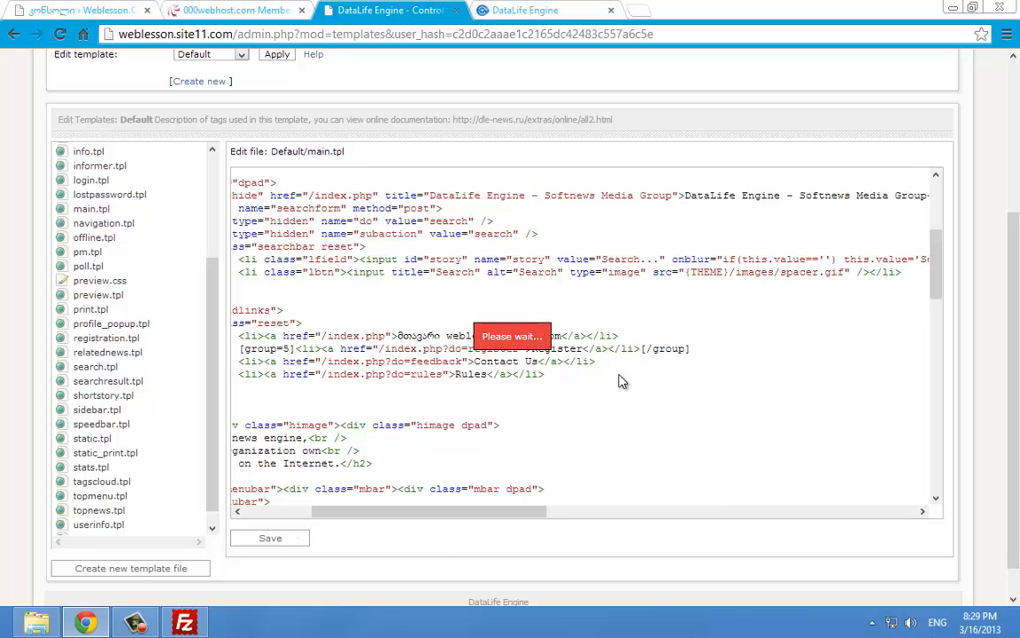
{"action": "left_click", "coordinate": [667, 371]}
{"action": "left_click", "coordinate": [555, 8]}
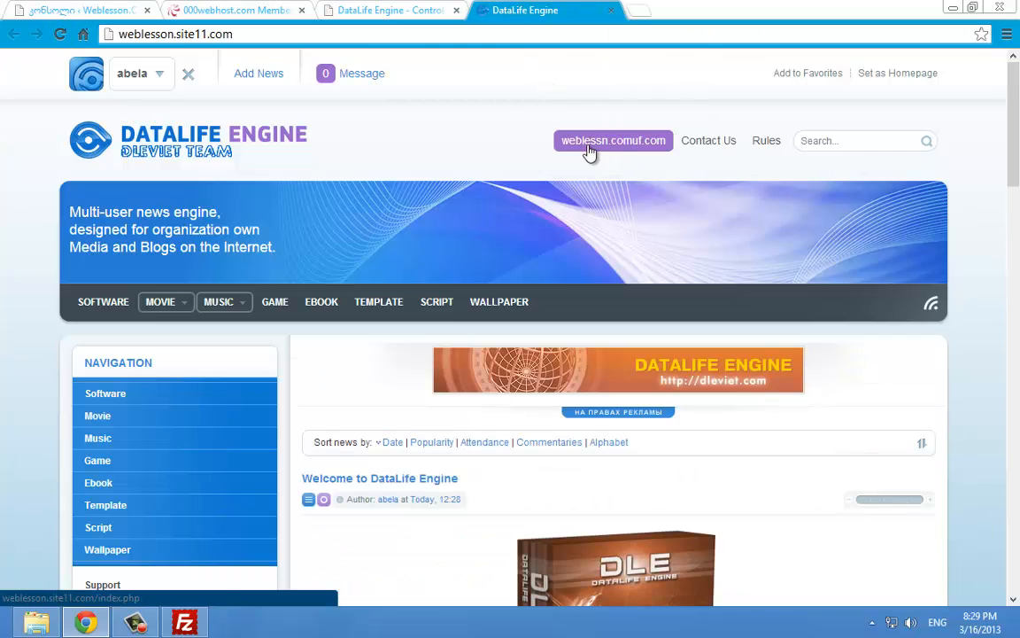
{"action": "left_click_drag", "start_coordinate": [541, 140], "coordinate": [676, 176]}
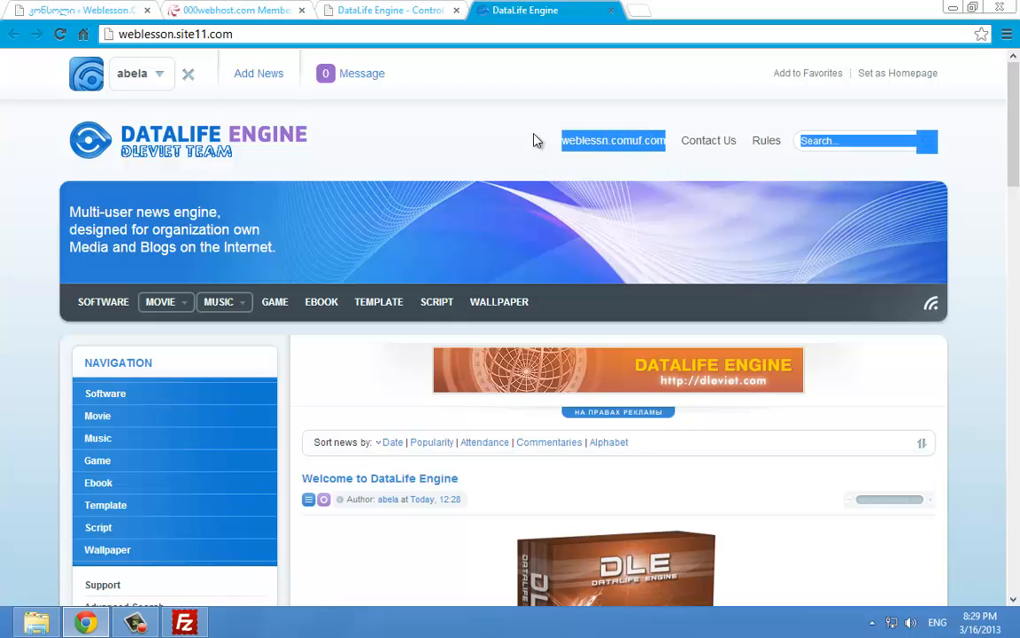
{"action": "left_click_drag", "start_coordinate": [527, 139], "coordinate": [689, 147]}
{"action": "left_click", "coordinate": [470, 161]}
{"action": "scroll", "coordinate": [450, 163], "scroll_direction": "down", "scroll_amount": 3}
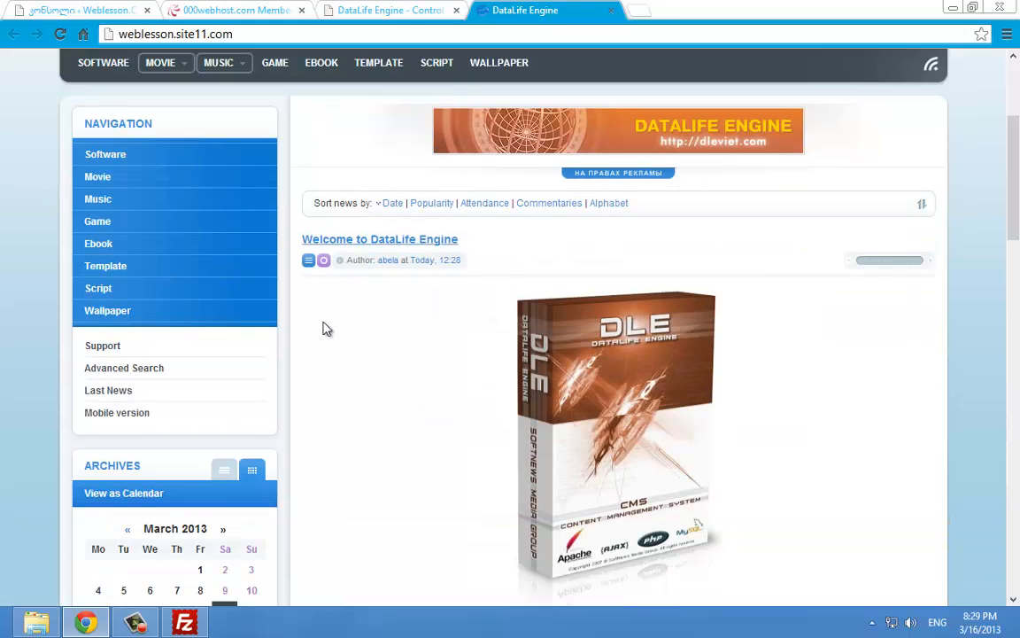
{"action": "left_click", "coordinate": [953, 7]}
Open the Georgian language folder on the desktop and place it beside FileZilla
{"action": "left_click", "coordinate": [973, 7]}
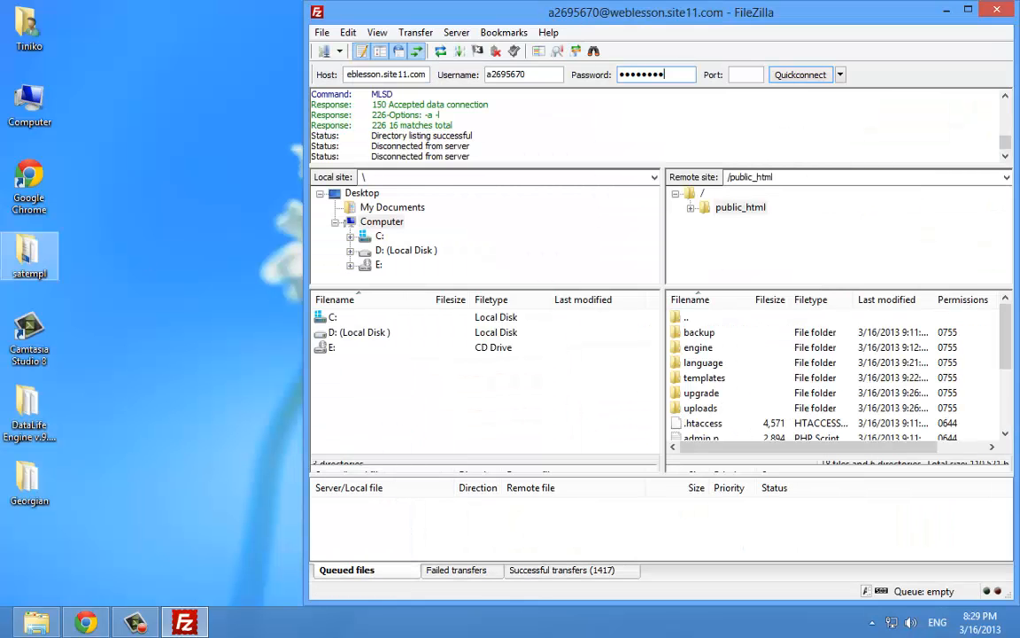
{"action": "right_click", "coordinate": [122, 281]}
{"action": "left_click", "coordinate": [162, 323]}
{"action": "double_click", "coordinate": [43, 486]}
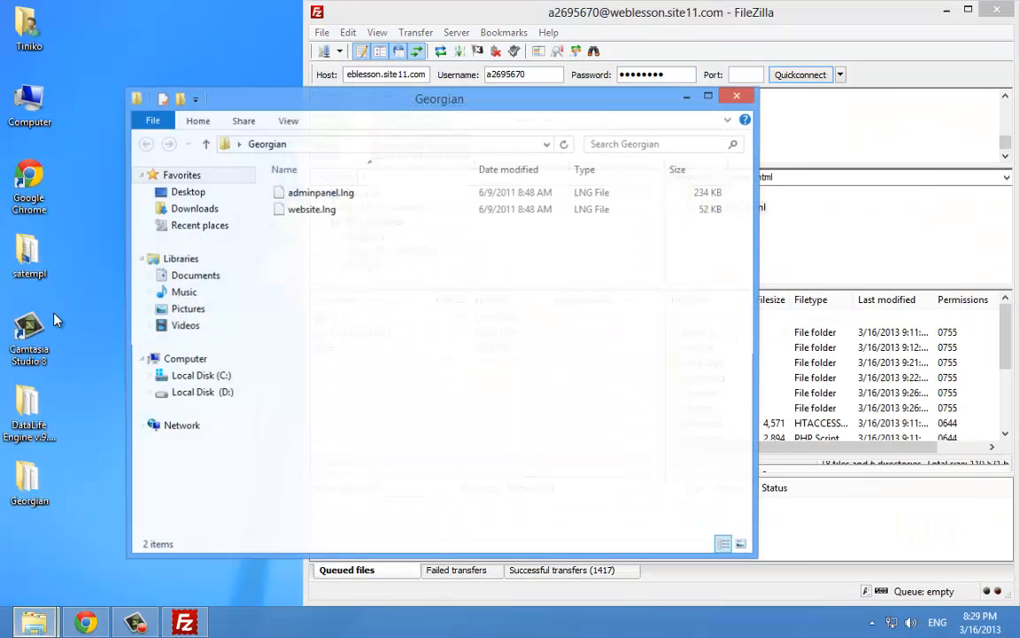
{"action": "left_click_drag", "start_coordinate": [419, 280], "coordinate": [335, 215]}
{"action": "left_click_drag", "start_coordinate": [356, 267], "coordinate": [342, 248]}
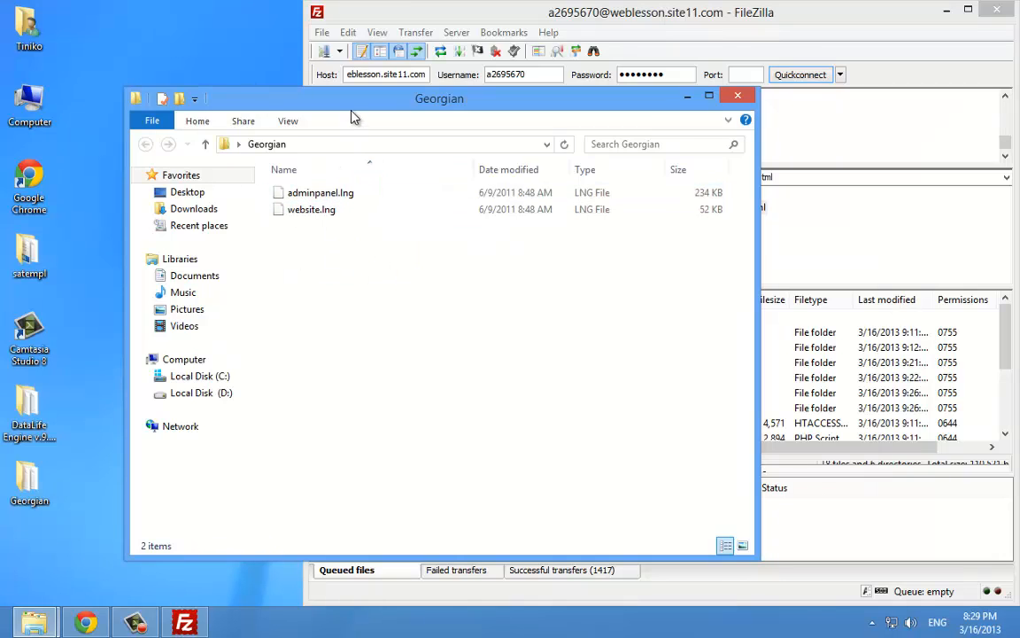
{"action": "left_click_drag", "start_coordinate": [315, 99], "coordinate": [161, 102]}
Browse to the server's language folder in FileZilla
{"action": "left_click", "coordinate": [709, 378]}
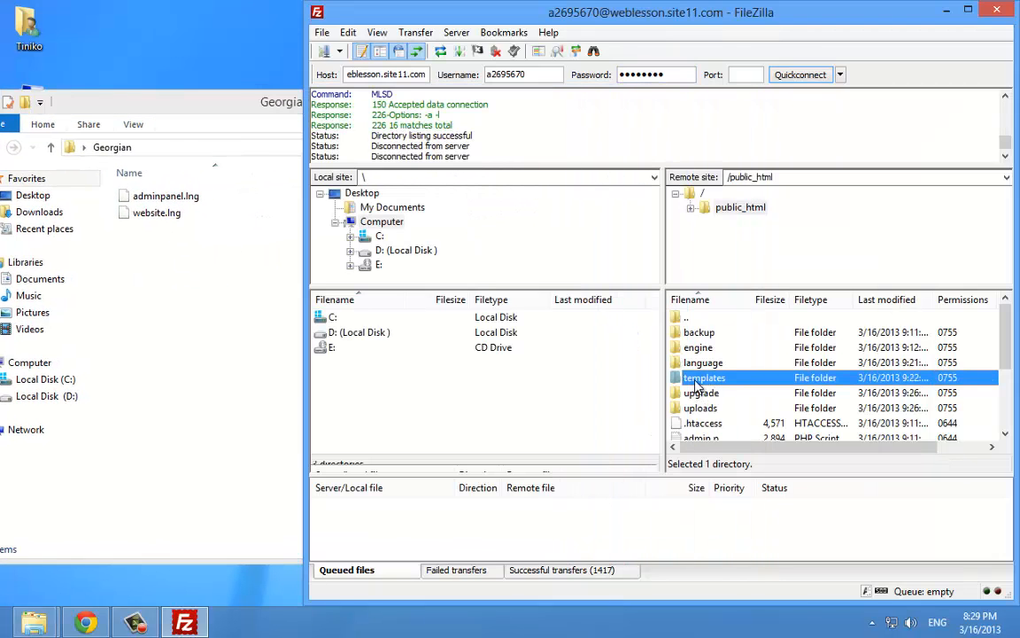
{"action": "left_click", "coordinate": [690, 362]}
{"action": "scroll", "coordinate": [695, 368], "scroll_direction": "down", "scroll_amount": 3}
{"action": "scroll", "coordinate": [700, 380], "scroll_direction": "up", "scroll_amount": 3}
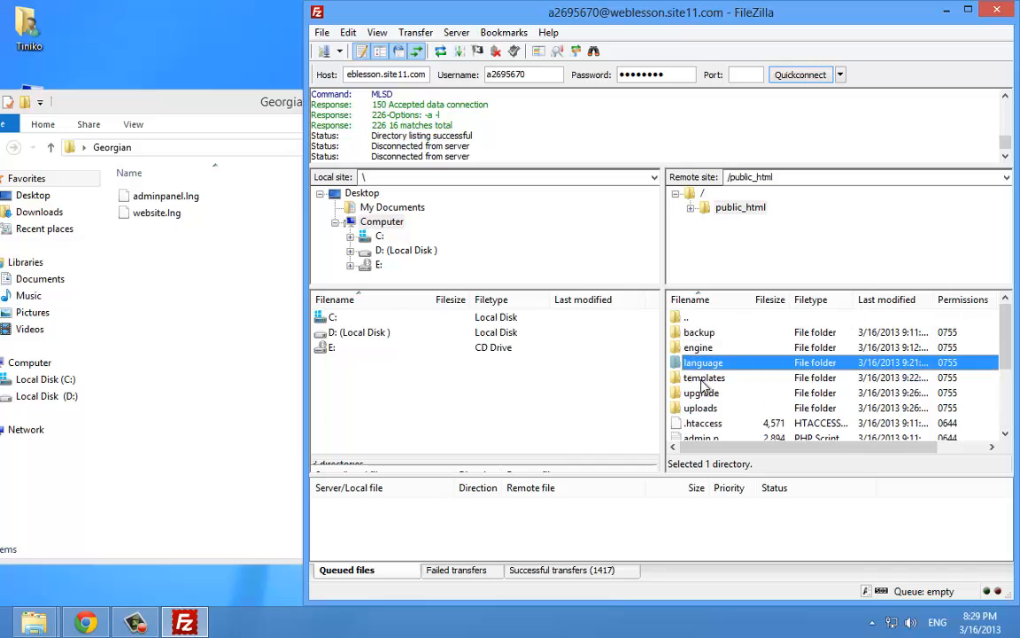
{"action": "left_click", "coordinate": [704, 378]}
{"action": "left_click", "coordinate": [704, 363]}
{"action": "double_click", "coordinate": [707, 366]}
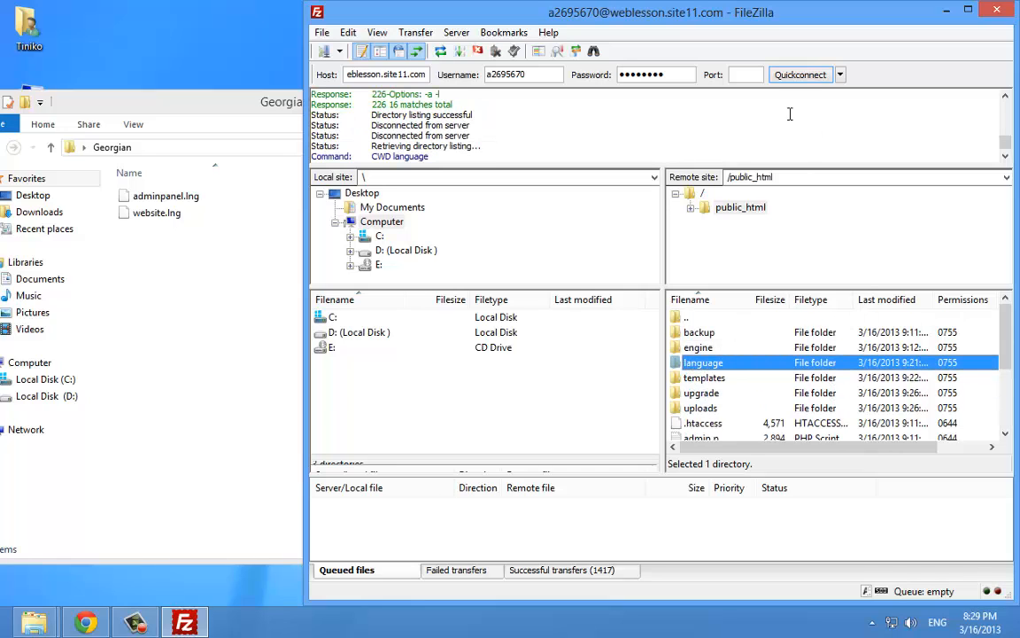
Reconnect with Quickconnect, aborting the previous connection, and open public_html
{"action": "left_click", "coordinate": [791, 78]}
{"action": "left_click", "coordinate": [705, 233]}
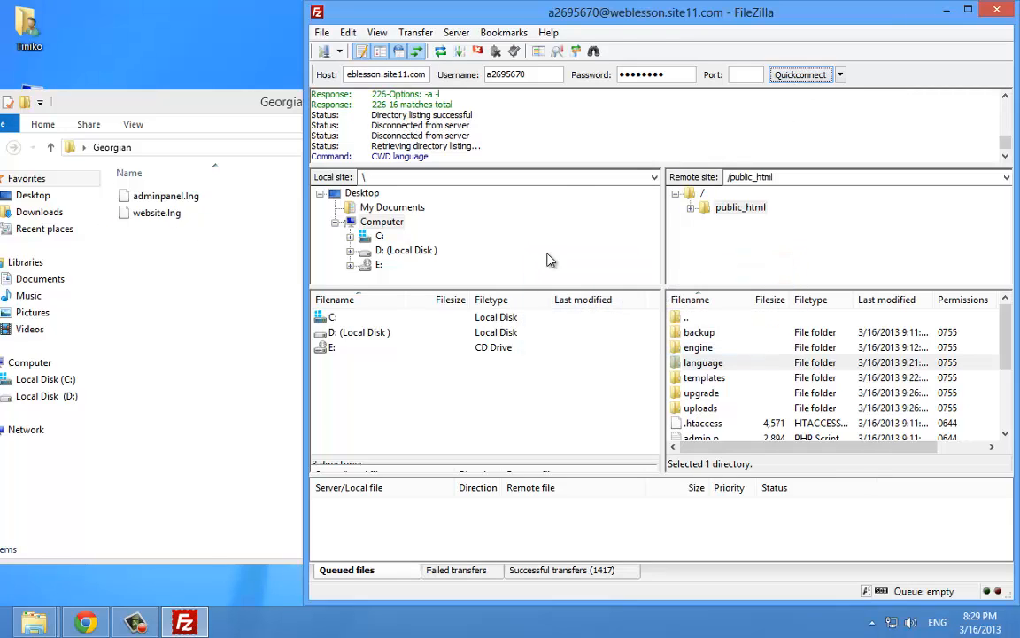
{"action": "left_click", "coordinate": [806, 78]}
{"action": "left_click", "coordinate": [542, 315]}
{"action": "left_click", "coordinate": [629, 337]}
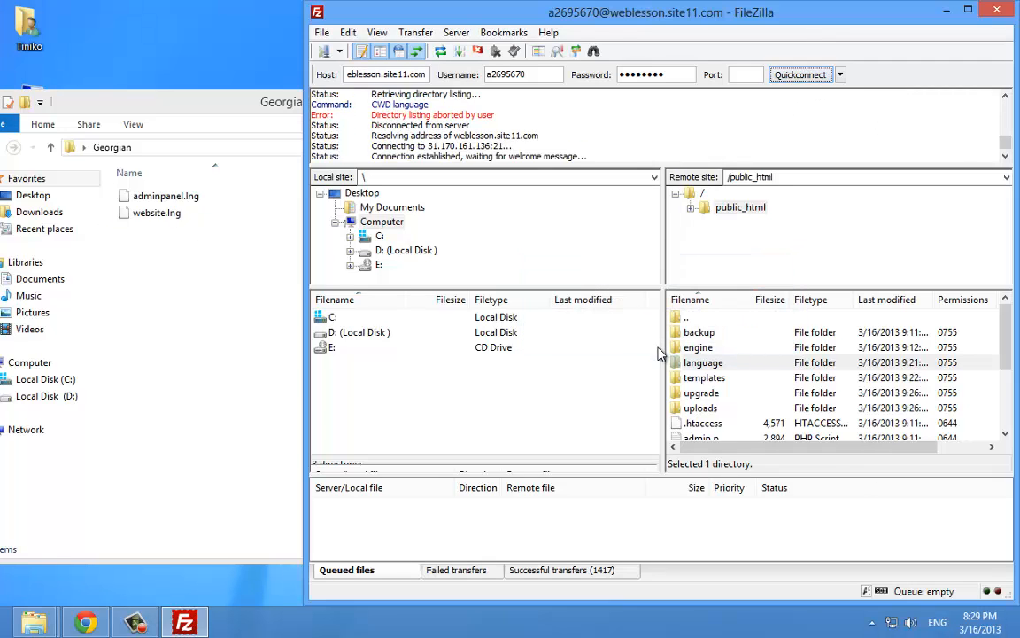
{"action": "double_click", "coordinate": [699, 333]}
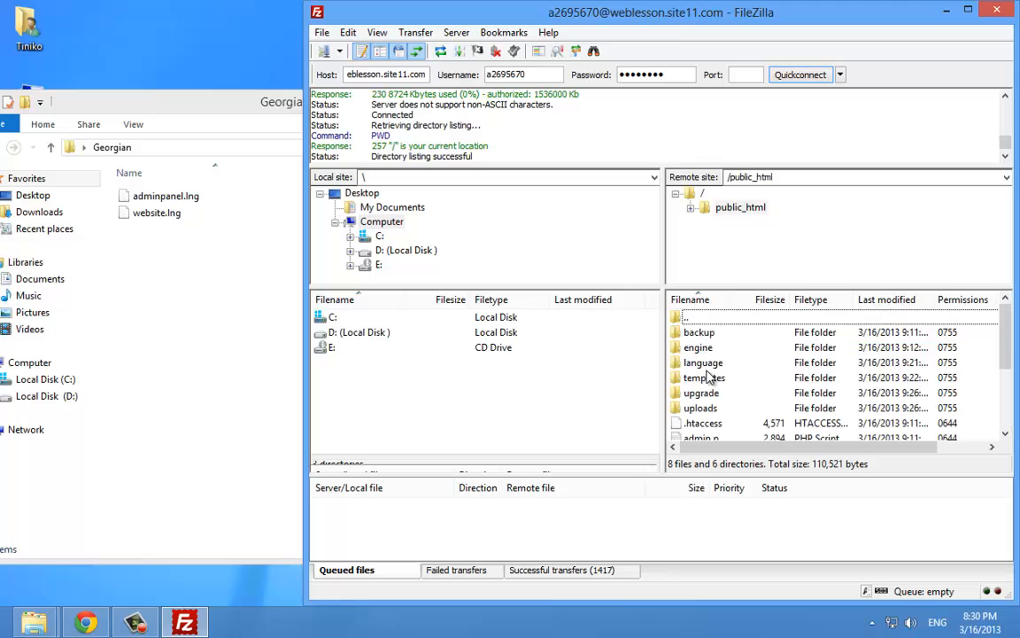
Delete install.php from public_html and open the server's language folder
{"action": "left_click", "coordinate": [706, 365]}
{"action": "scroll", "coordinate": [709, 370], "scroll_direction": "down", "scroll_amount": 3}
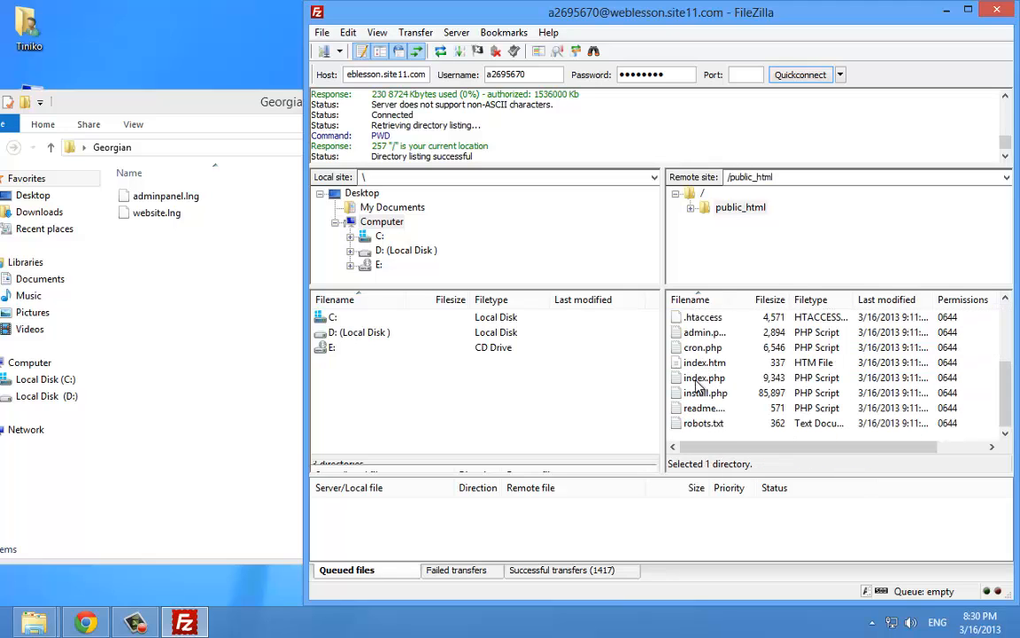
{"action": "left_click", "coordinate": [698, 398]}
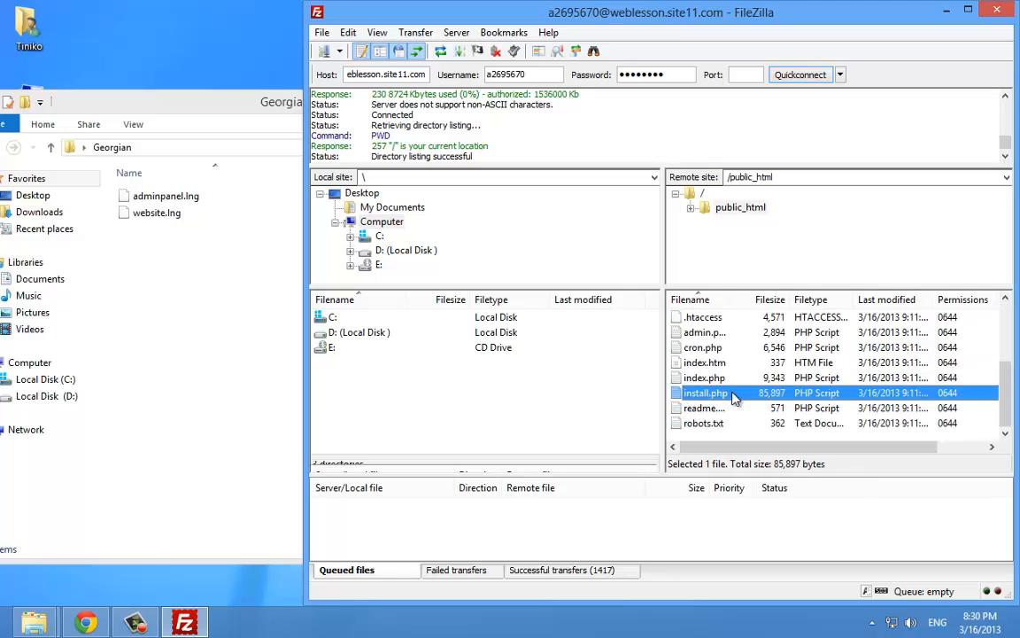
{"action": "key", "text": "Delete"}
{"action": "key", "text": "Return"}
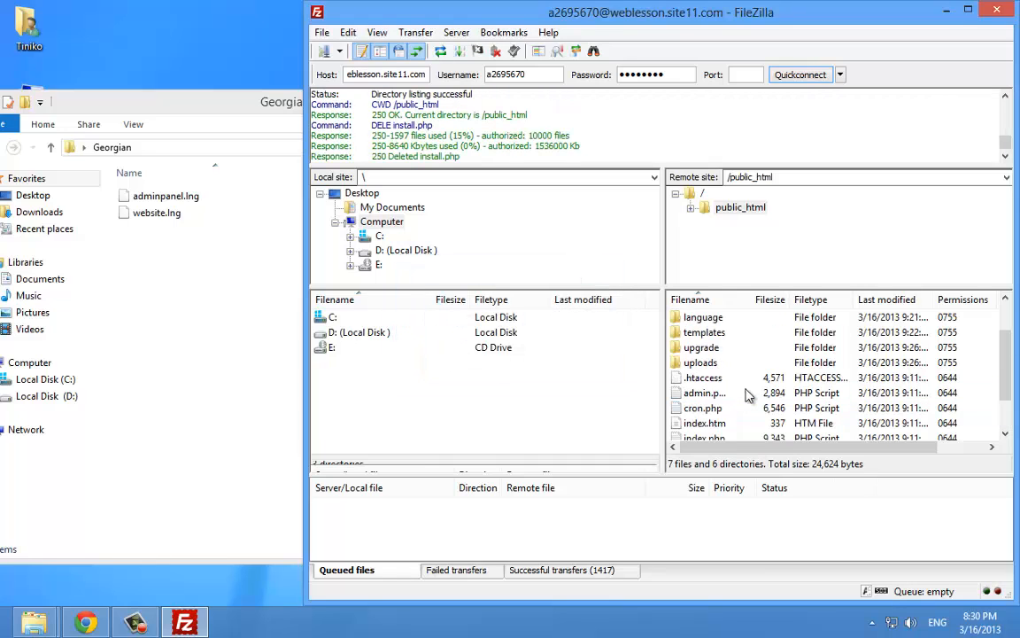
{"action": "scroll", "coordinate": [739, 385], "scroll_direction": "up", "scroll_amount": 1}
{"action": "double_click", "coordinate": [698, 366]}
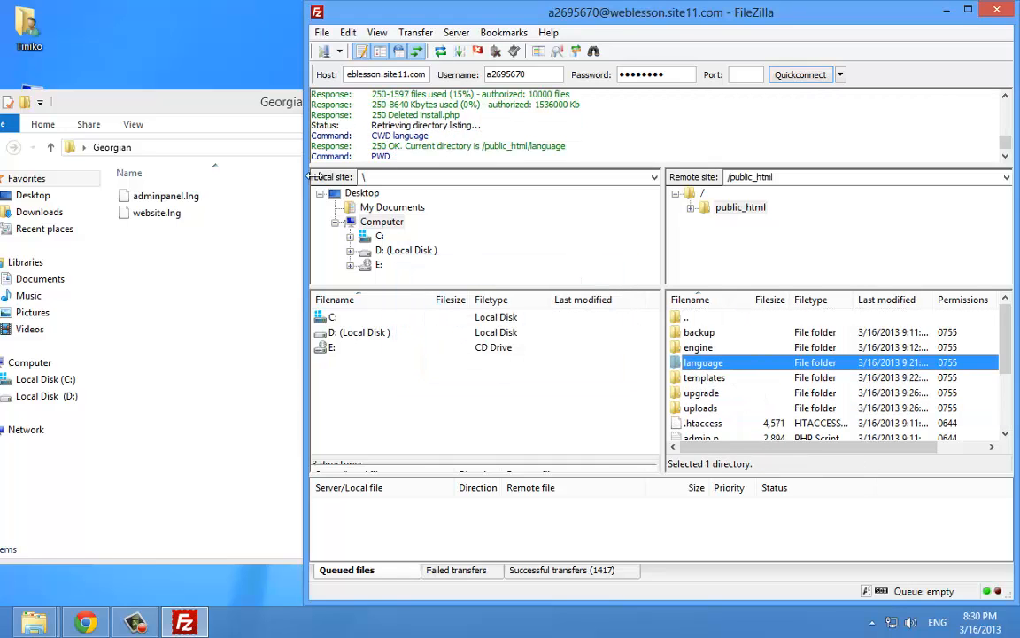
Upload adminpanel.lng and website.lng into the server's language/English folder
{"action": "left_click_drag", "start_coordinate": [259, 111], "coordinate": [221, 139]}
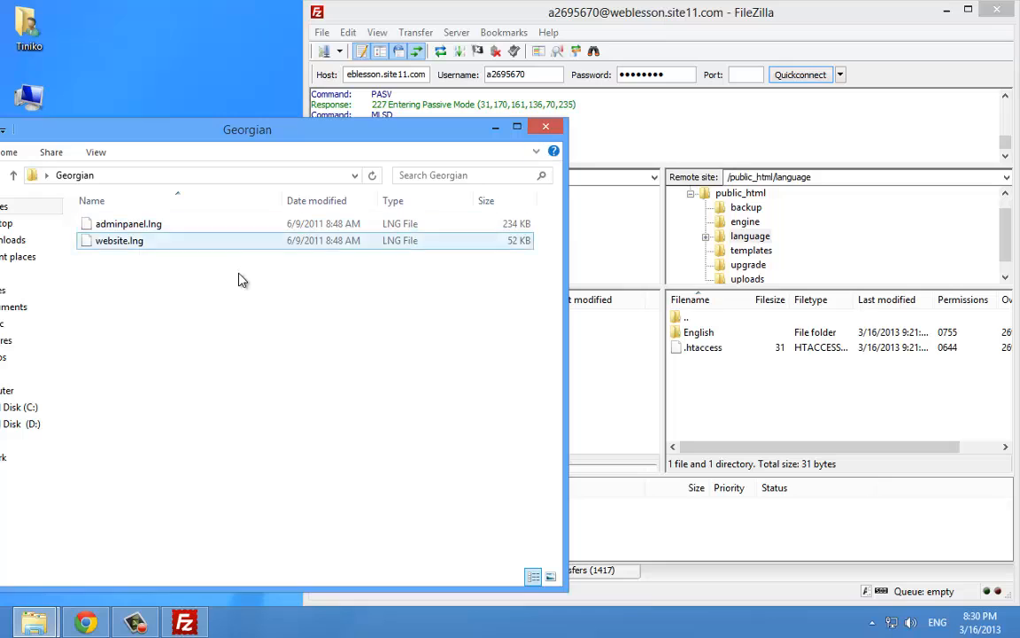
{"action": "left_click_drag", "start_coordinate": [239, 280], "coordinate": [155, 205]}
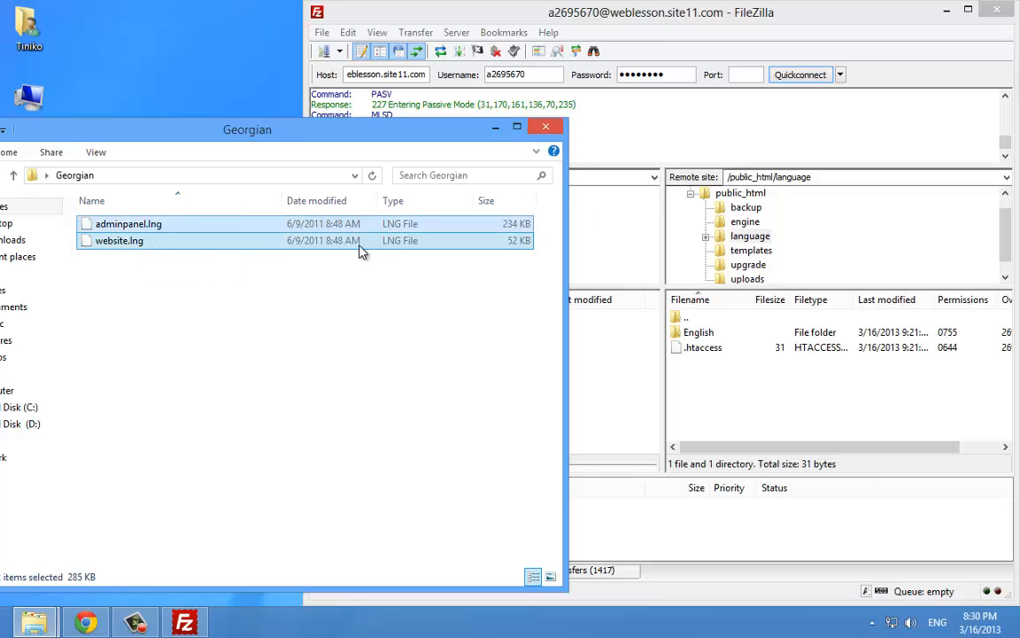
{"action": "left_click_drag", "start_coordinate": [360, 252], "coordinate": [723, 344]}
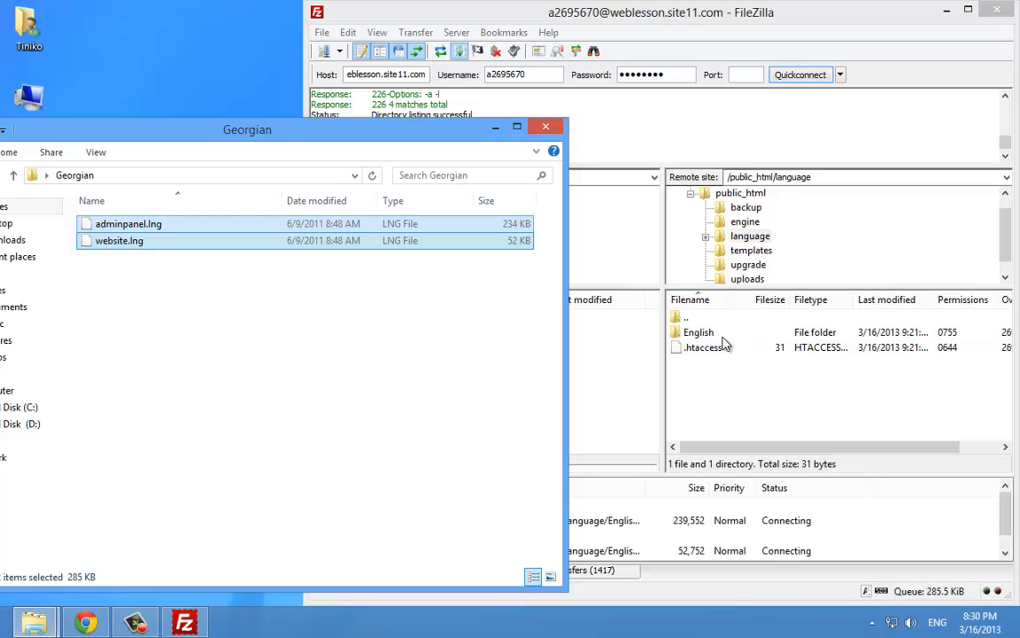
Close the Georgian folder window and refresh the desktop
{"action": "left_click", "coordinate": [544, 126]}
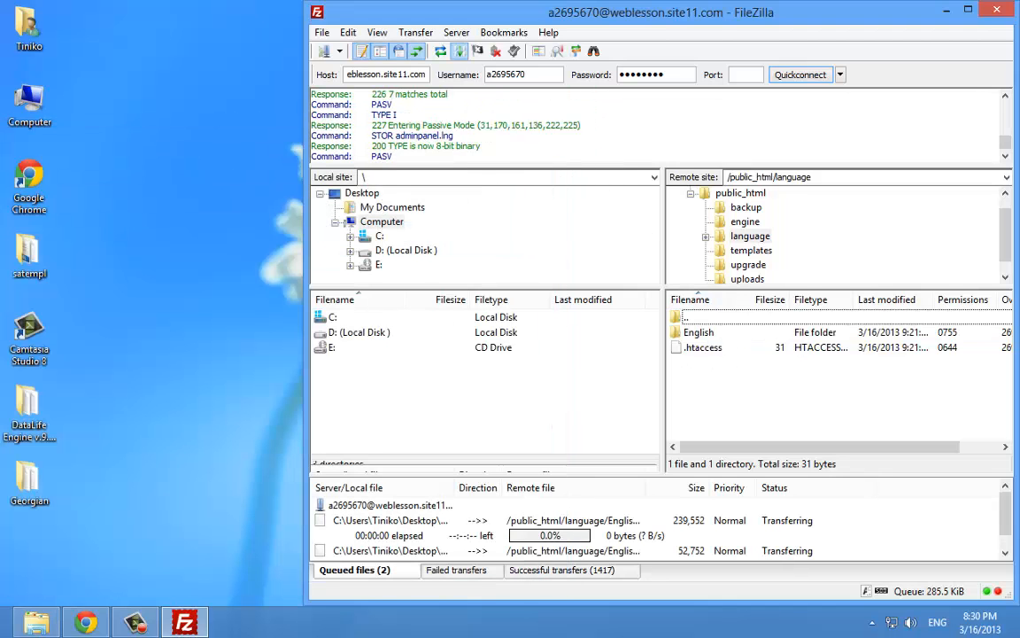
{"action": "left_click_drag", "start_coordinate": [29, 478], "coordinate": [151, 356]}
{"action": "right_click", "coordinate": [151, 356]}
{"action": "left_click", "coordinate": [184, 391]}
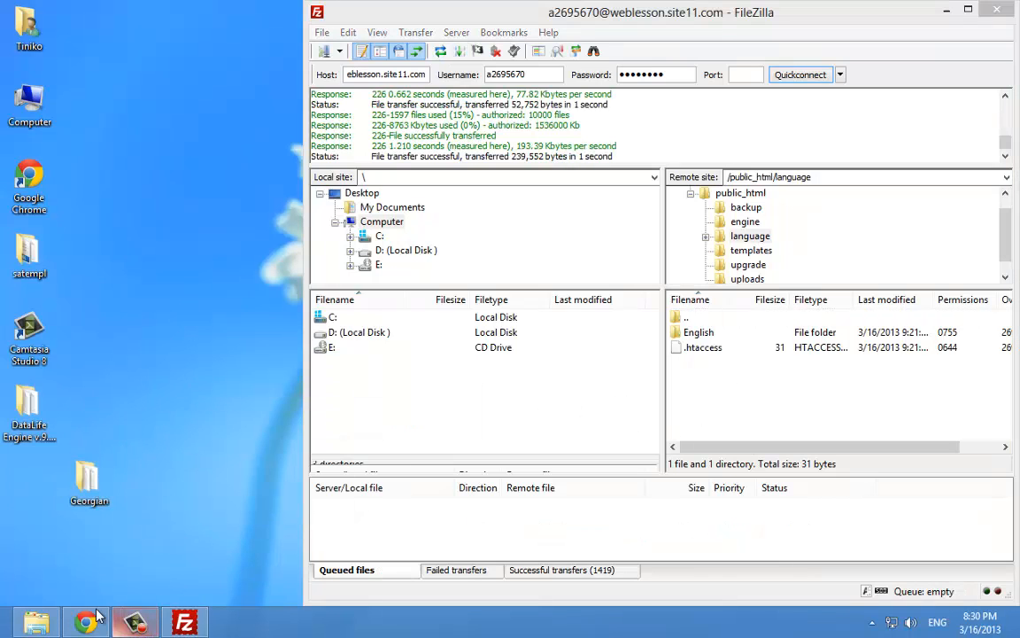
{"action": "scroll", "coordinate": [549, 329], "scroll_direction": "down", "scroll_amount": 1}
{"action": "scroll", "coordinate": [554, 327], "scroll_direction": "up", "scroll_amount": 2}
Reload the site homepage to see the Georgian text
{"action": "left_click", "coordinate": [406, 11]}
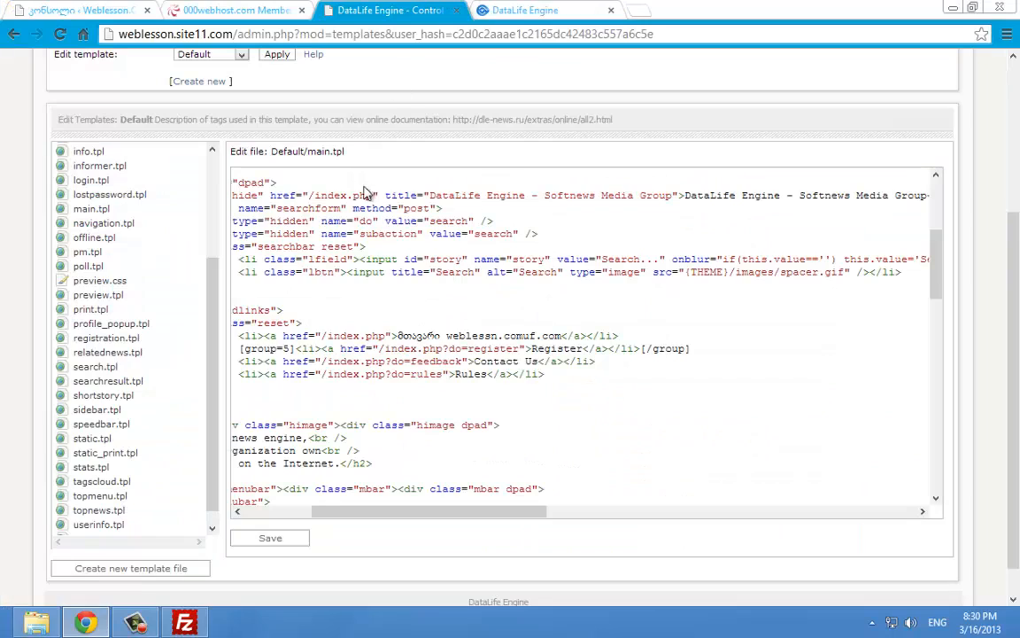
{"action": "left_click", "coordinate": [531, 10]}
{"action": "left_click", "coordinate": [390, 10]}
{"action": "left_click", "coordinate": [512, 12]}
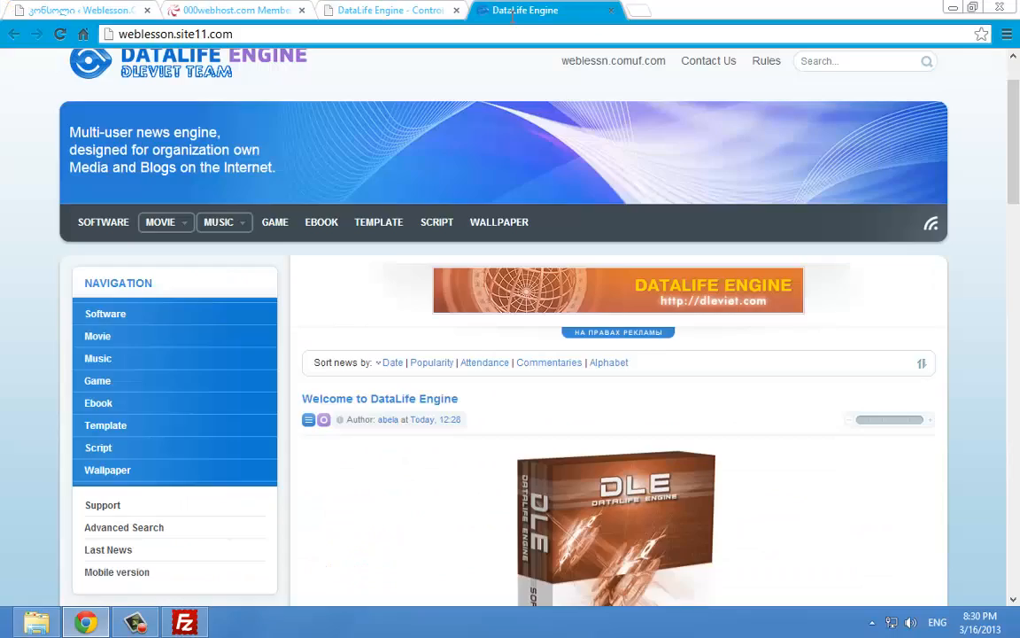
{"action": "left_click", "coordinate": [60, 34]}
{"action": "right_click", "coordinate": [558, 6]}
{"action": "left_click", "coordinate": [559, 6]}
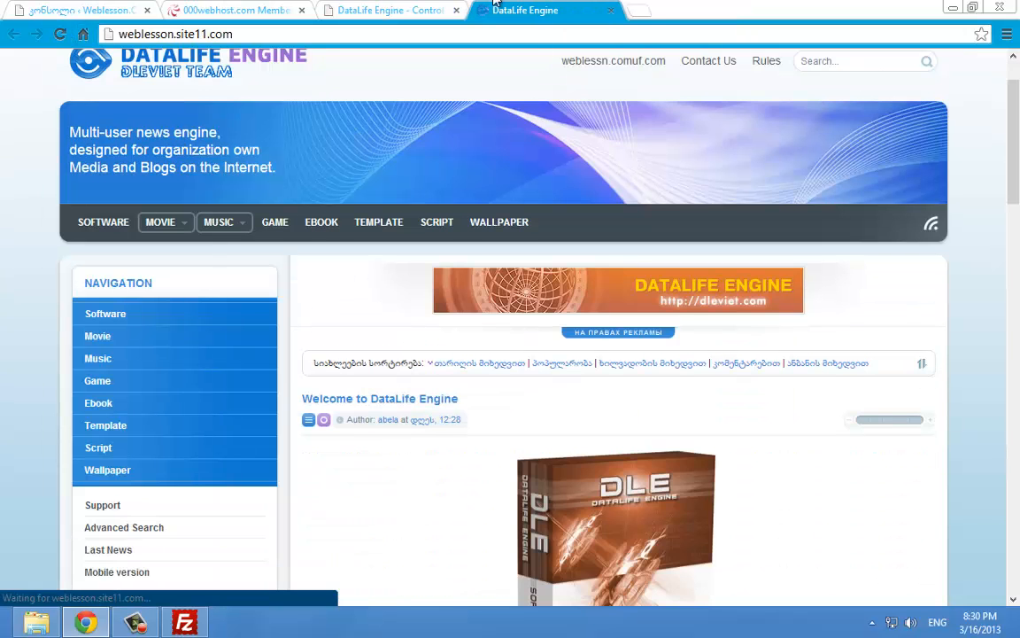
Open the script's general settings page in the control panel and scroll through its values
{"action": "left_click", "coordinate": [428, 8]}
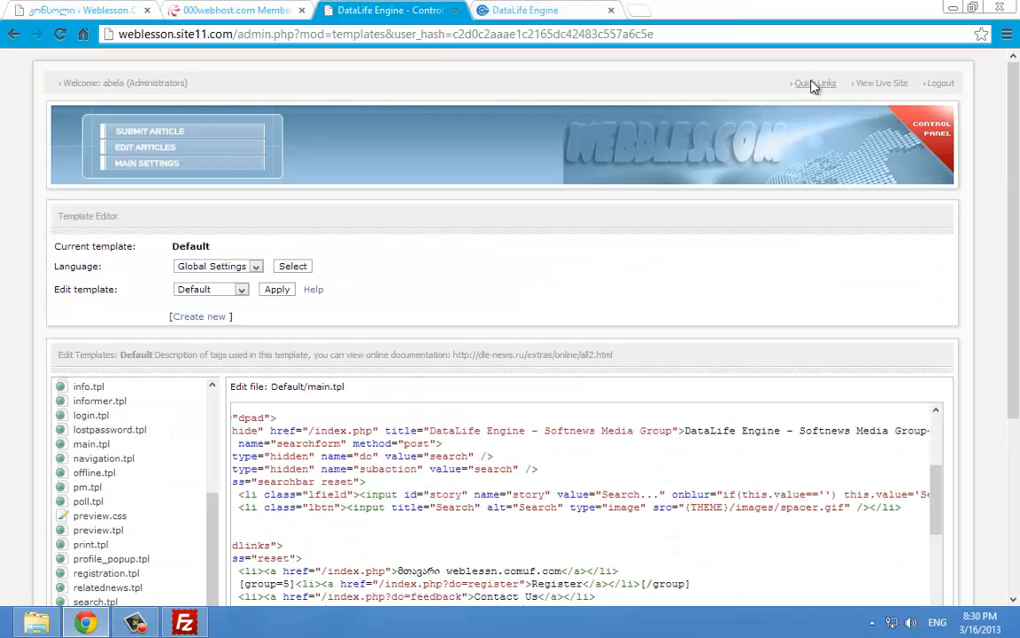
{"action": "left_click", "coordinate": [578, 102]}
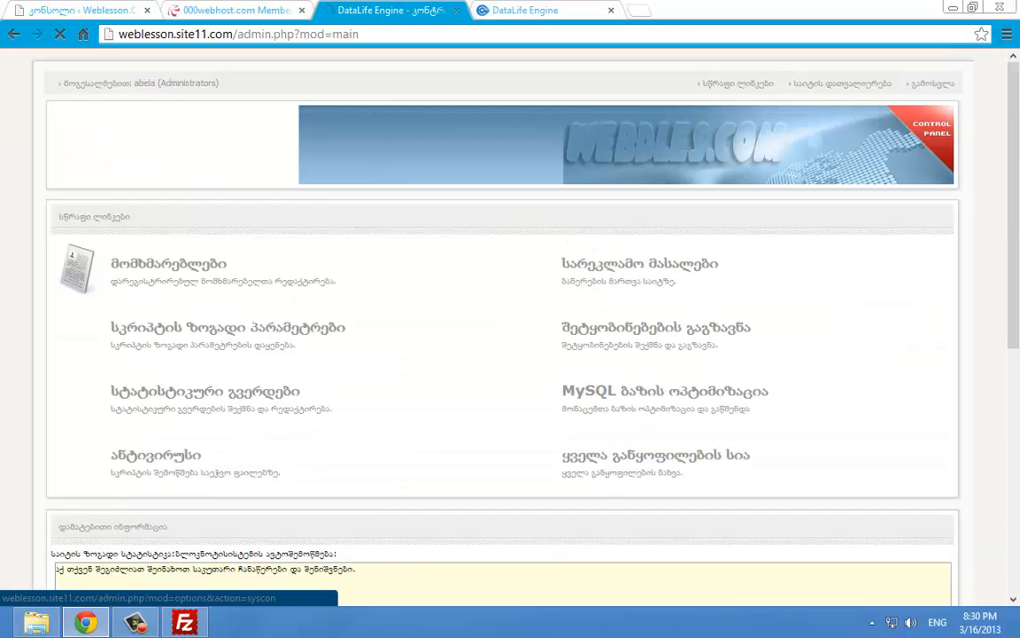
{"action": "left_click", "coordinate": [226, 329]}
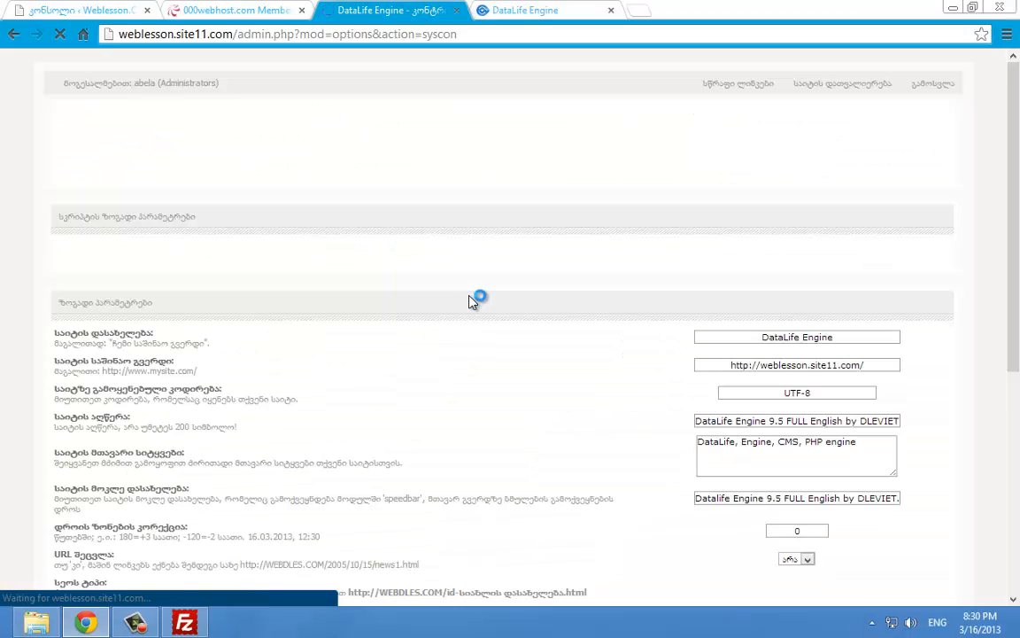
{"action": "scroll", "coordinate": [474, 296], "scroll_direction": "down", "scroll_amount": 3}
{"action": "scroll", "coordinate": [476, 288], "scroll_direction": "down", "scroll_amount": 4}
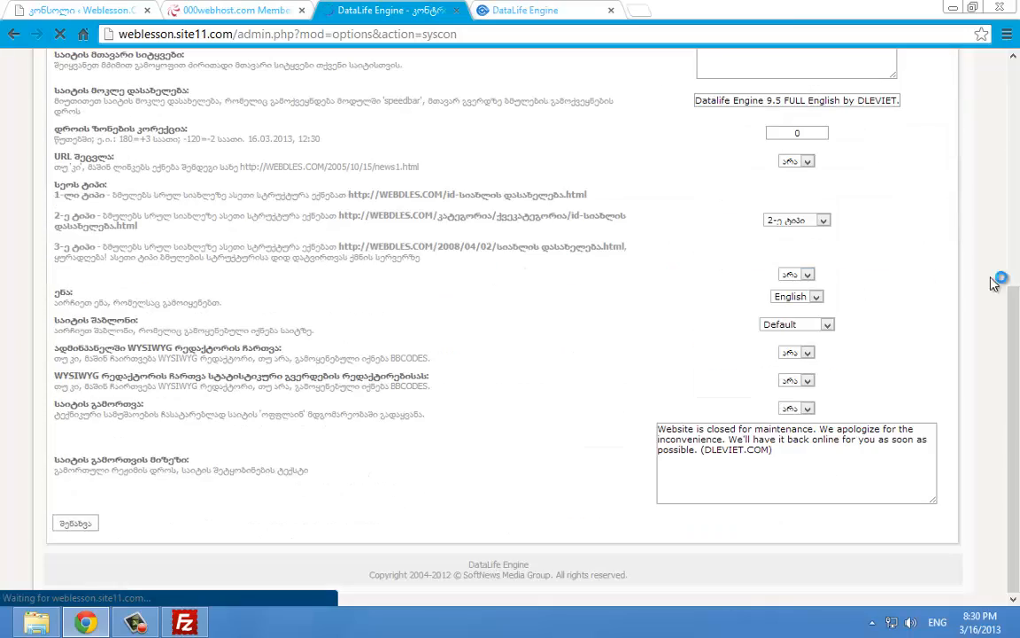
{"action": "left_click_drag", "start_coordinate": [1015, 396], "coordinate": [1018, 502]}
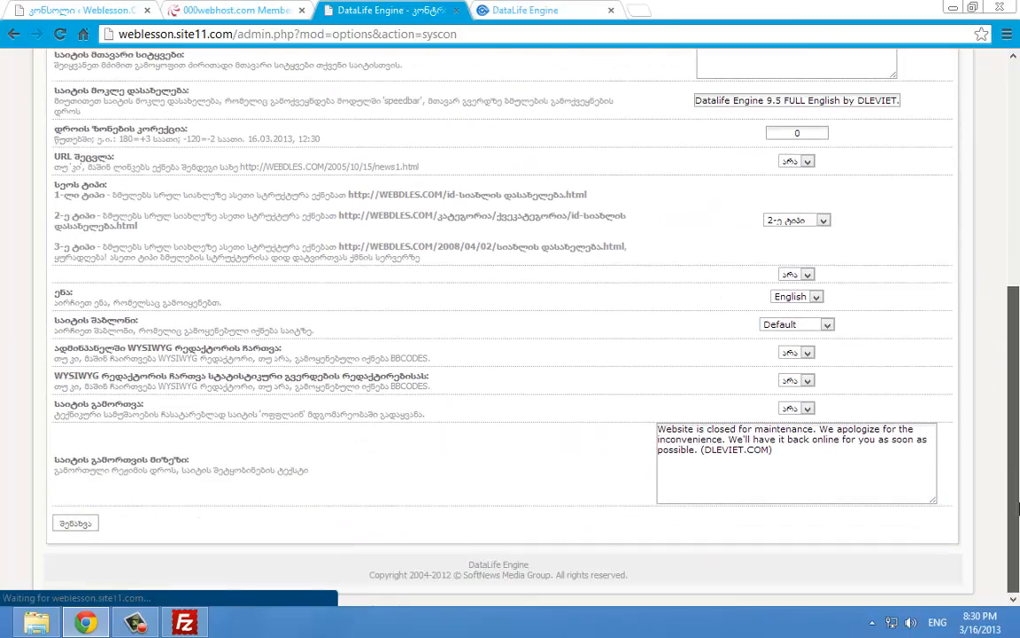
{"action": "left_click", "coordinate": [489, 5]}
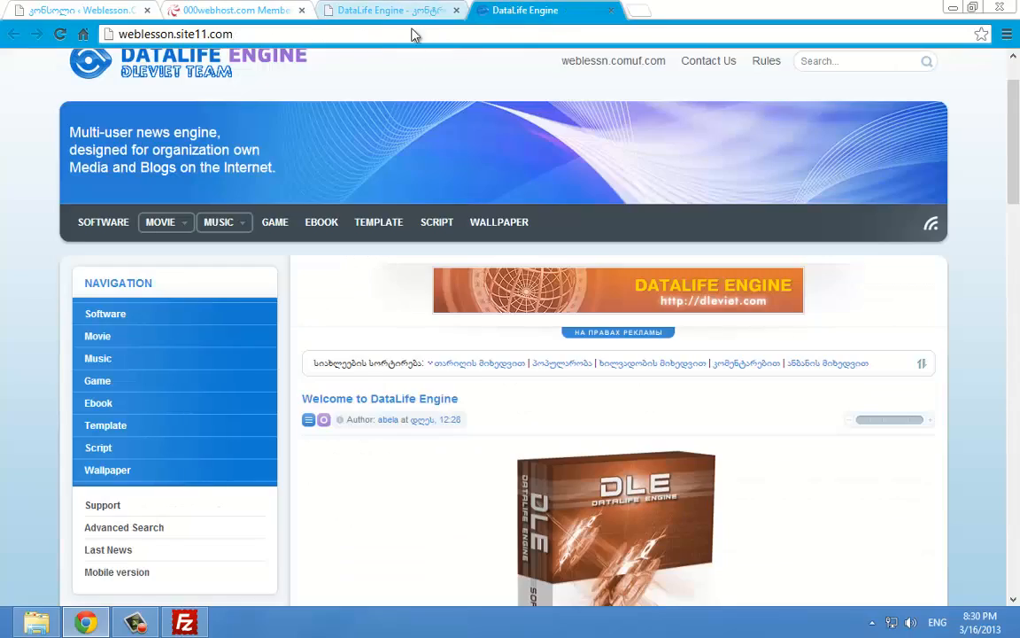
{"action": "scroll", "coordinate": [418, 154], "scroll_direction": "up", "scroll_amount": 1}
{"action": "left_click", "coordinate": [444, 6]}
{"action": "scroll", "coordinate": [449, 152], "scroll_direction": "up", "scroll_amount": 4}
{"action": "scroll", "coordinate": [456, 150], "scroll_direction": "up", "scroll_amount": 1}
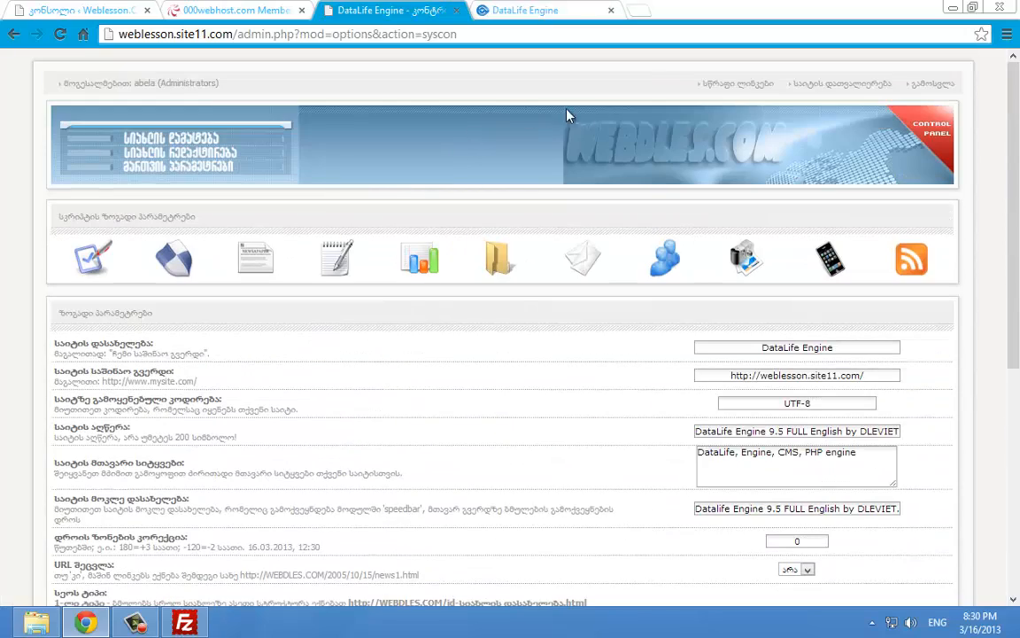
Reconnect FileZilla to the server and open /public_html/templates
{"action": "left_click", "coordinate": [954, 7]}
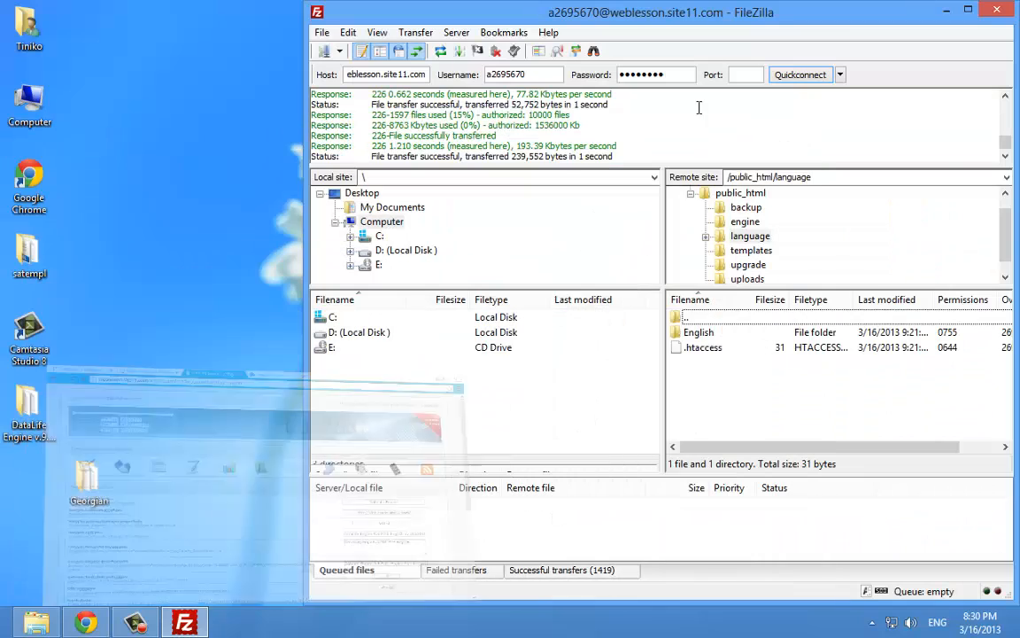
{"action": "right_click", "coordinate": [131, 276]}
{"action": "left_click", "coordinate": [188, 323]}
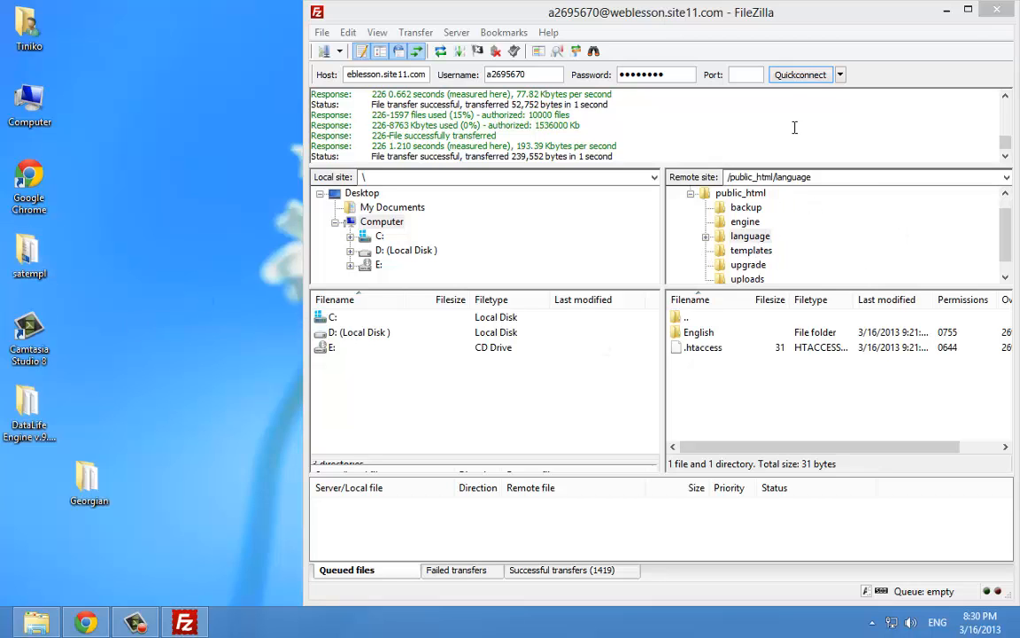
{"action": "left_click", "coordinate": [801, 74]}
{"action": "left_click", "coordinate": [631, 335]}
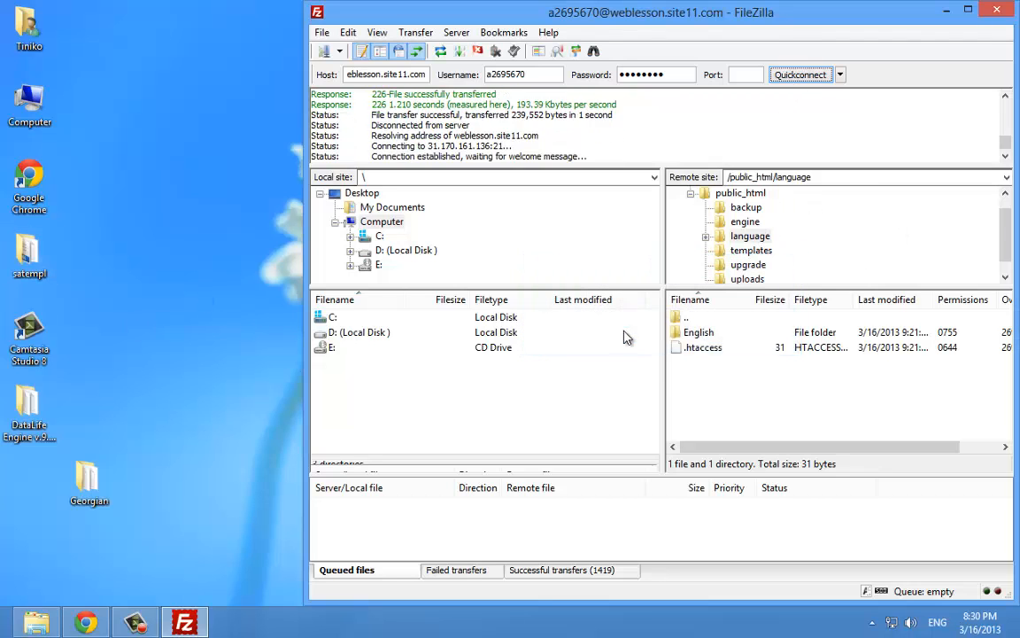
{"action": "left_click", "coordinate": [713, 333]}
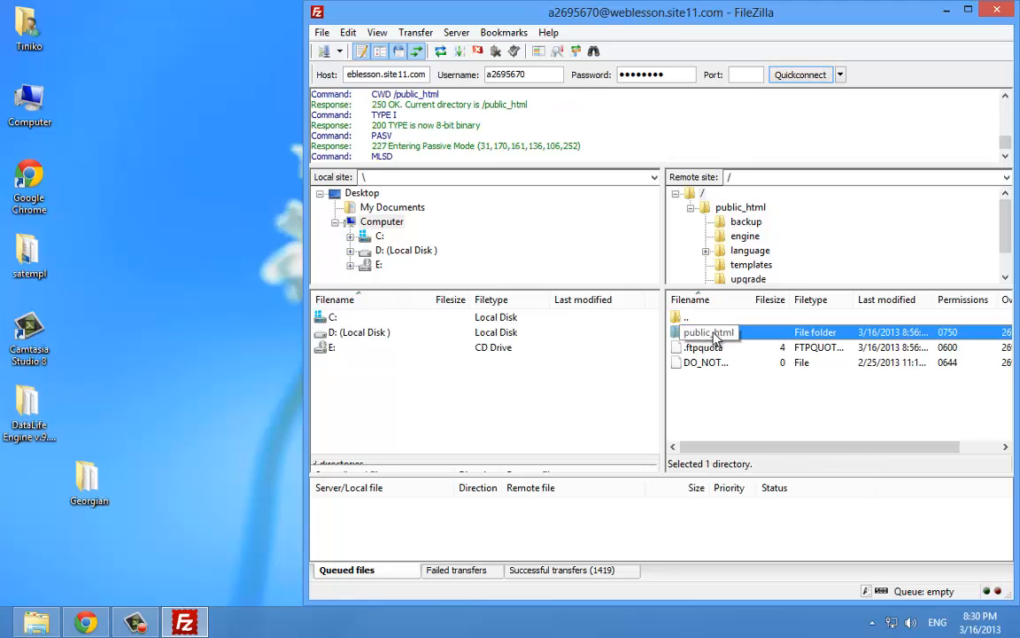
{"action": "double_click", "coordinate": [714, 334]}
{"action": "left_click", "coordinate": [712, 379]}
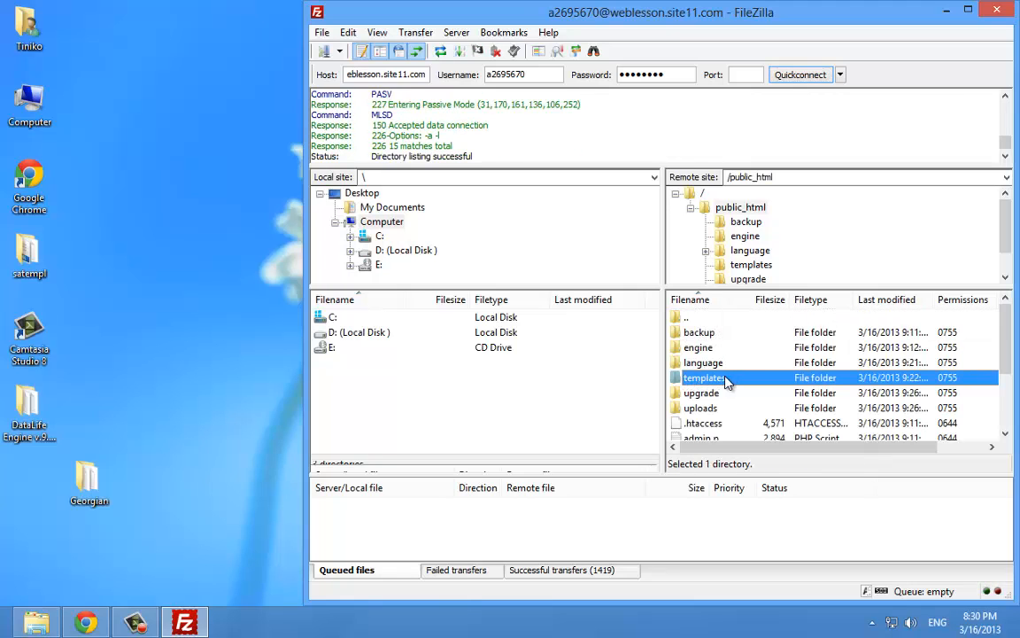
{"action": "double_click", "coordinate": [706, 380]}
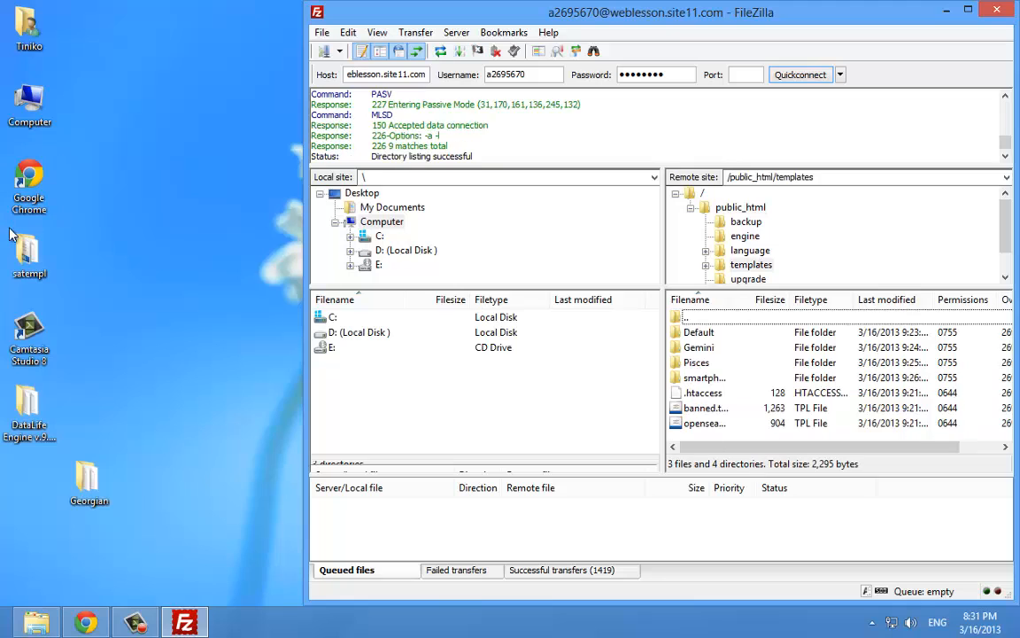
Upload the satempl desktop folder into the server's templates folder, then return to the site
{"action": "left_click_drag", "start_coordinate": [51, 259], "coordinate": [168, 257]}
{"action": "right_click", "coordinate": [159, 201]}
{"action": "left_click", "coordinate": [183, 187]}
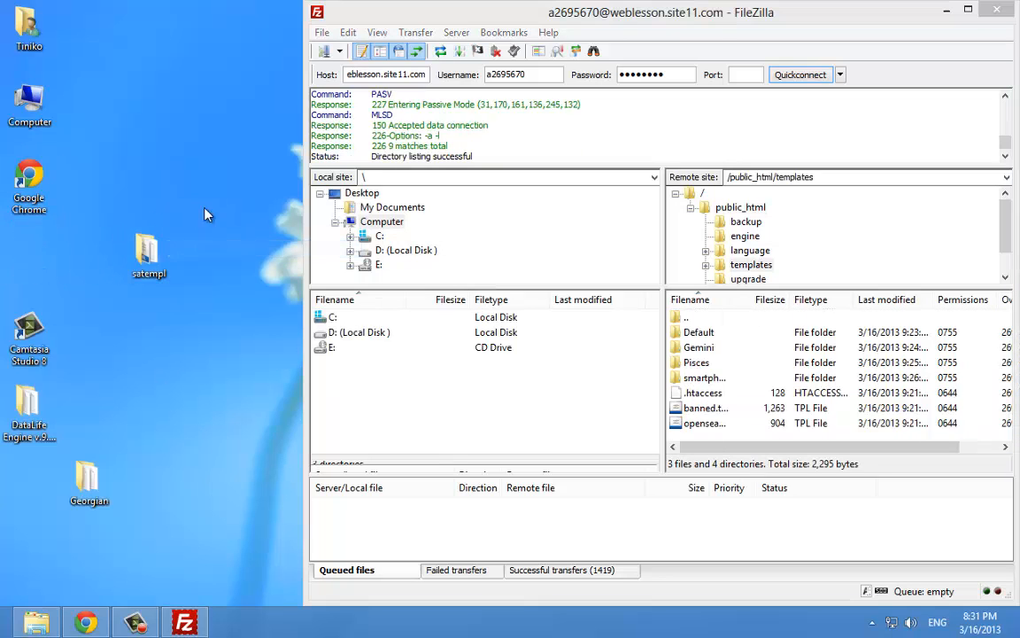
{"action": "left_click_drag", "start_coordinate": [141, 249], "coordinate": [558, 391]}
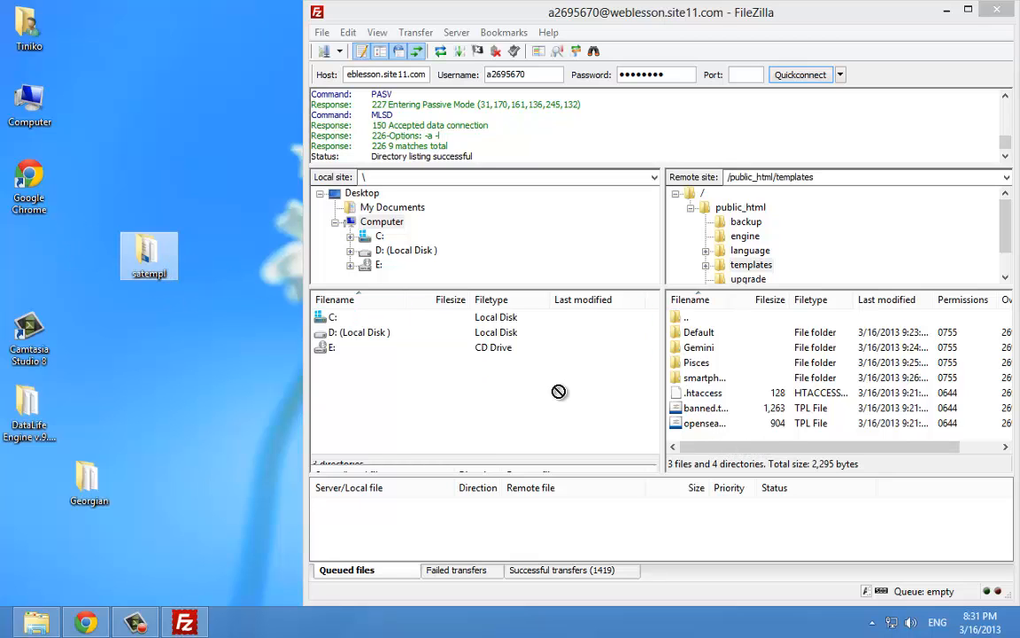
{"action": "double_click", "coordinate": [551, 15]}
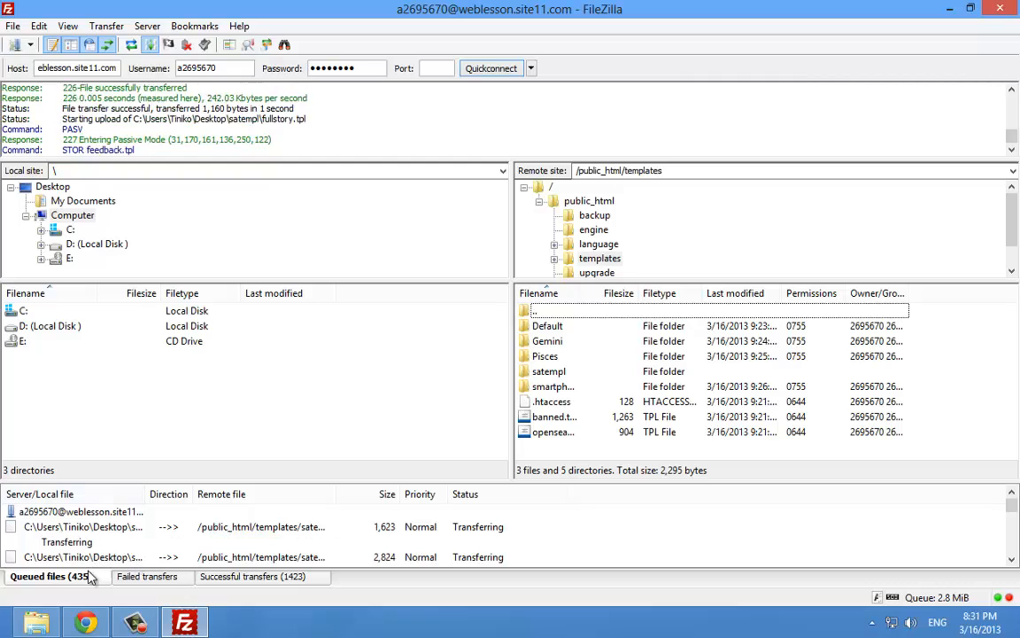
{"action": "left_click", "coordinate": [136, 621]}
{"action": "left_click", "coordinate": [945, 549]}
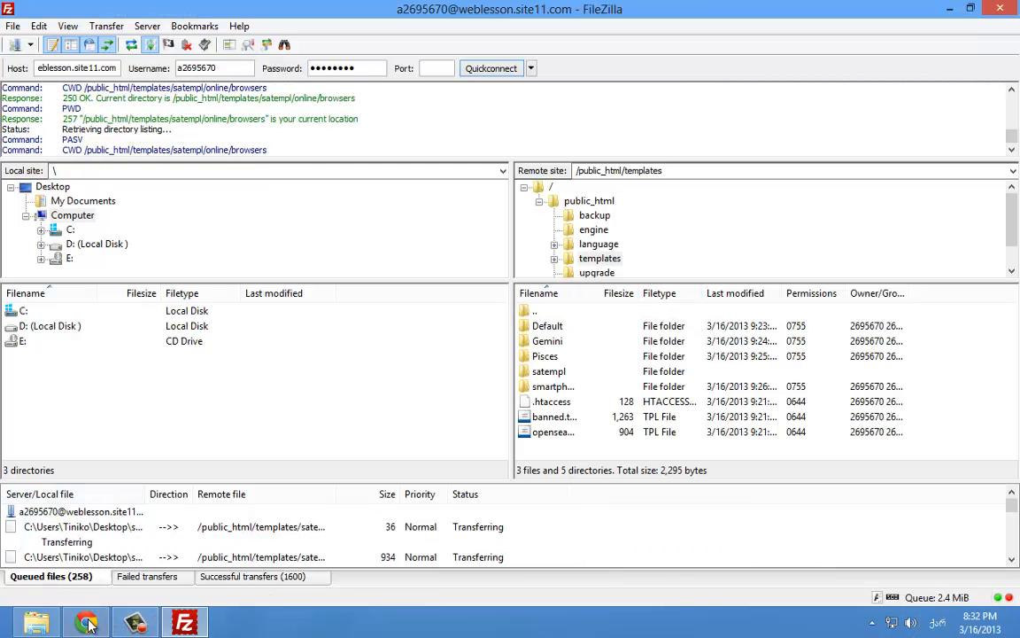
{"action": "left_click", "coordinate": [88, 624]}
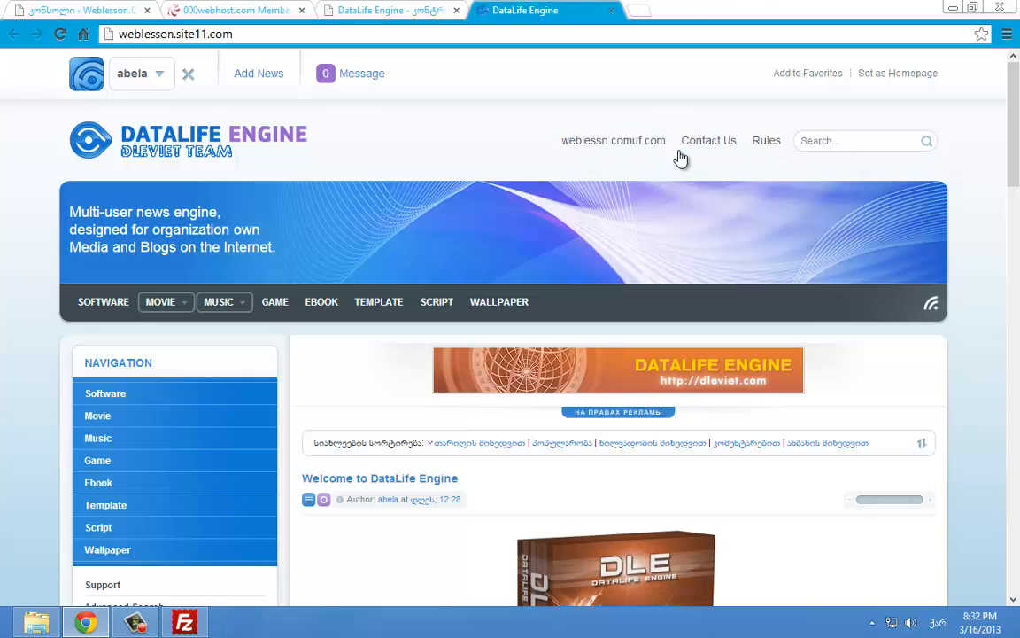
Go to the admin panel's site templates editor through the full list of admin sections
{"action": "left_click", "coordinate": [404, 11]}
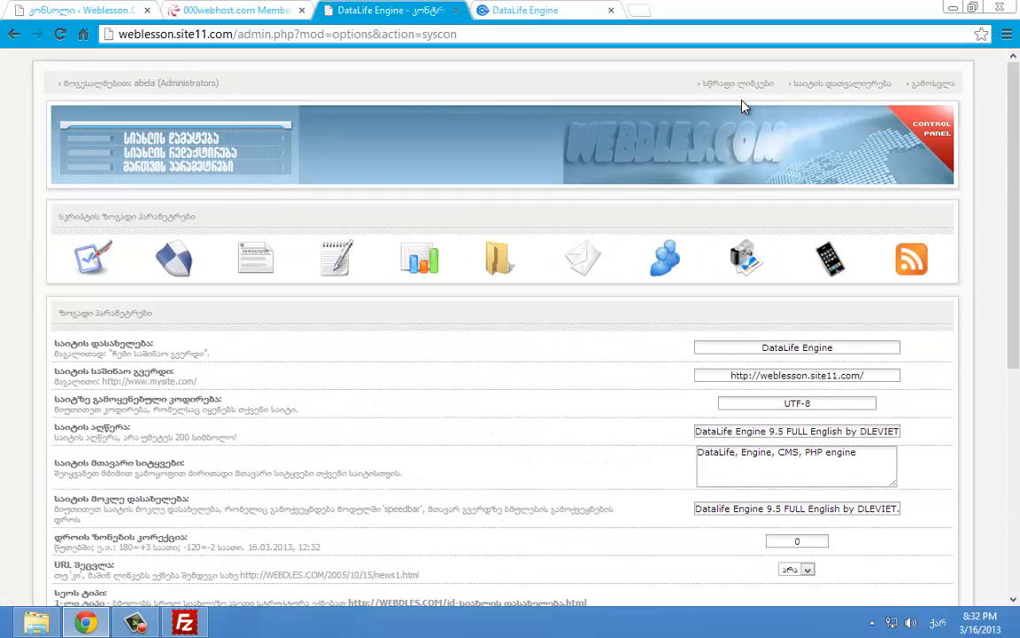
{"action": "left_click", "coordinate": [738, 86]}
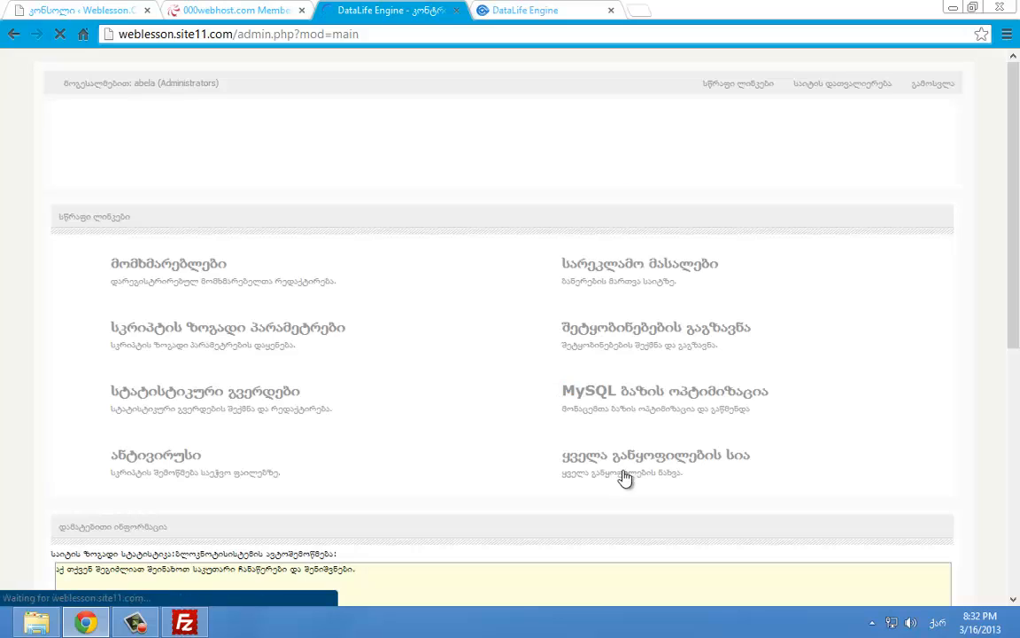
{"action": "left_click", "coordinate": [611, 459]}
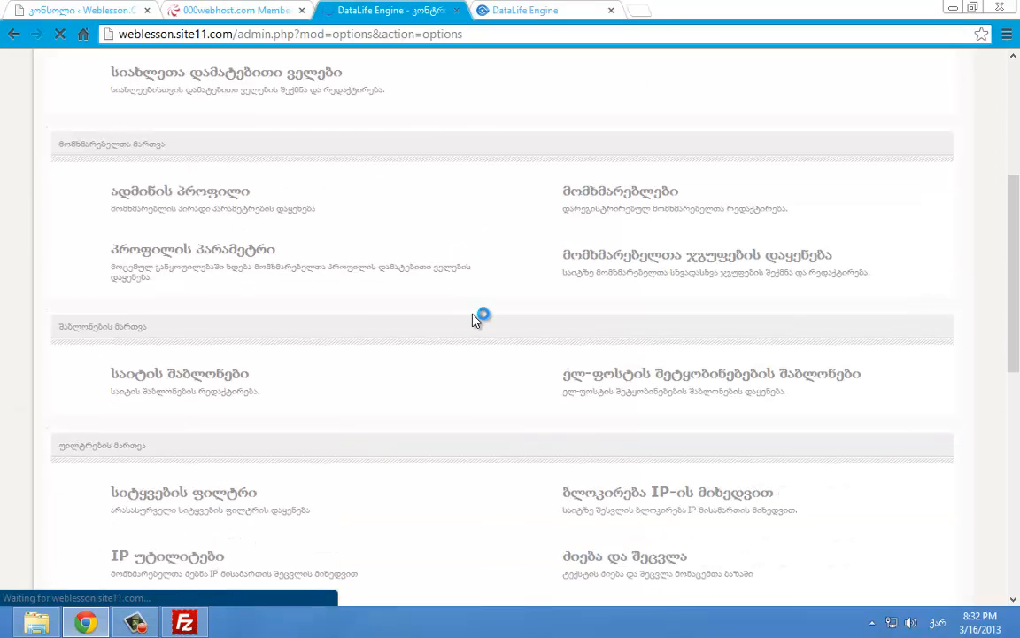
{"action": "left_click", "coordinate": [255, 375]}
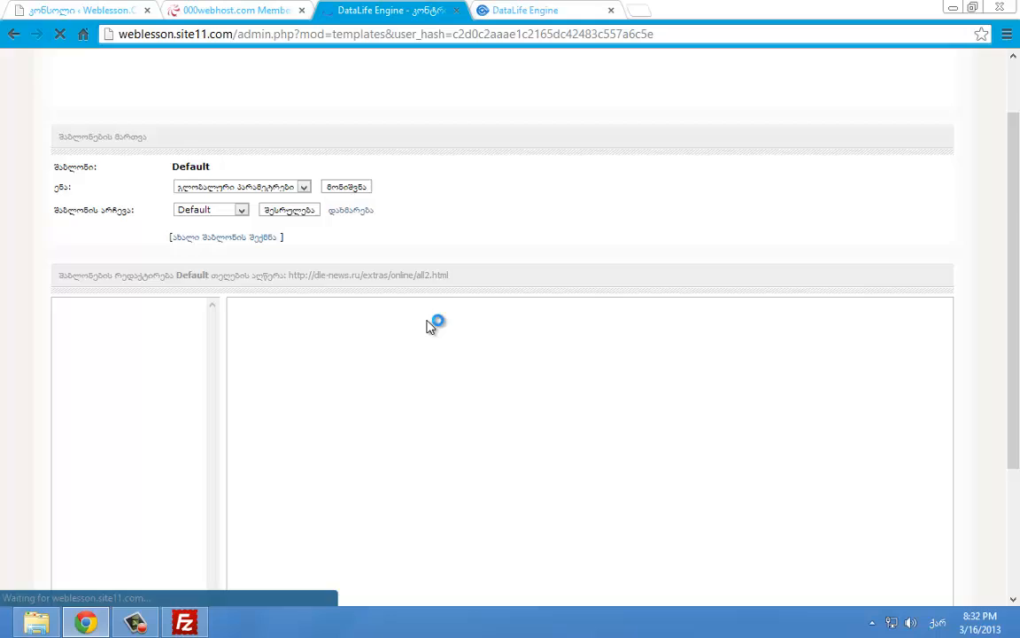
Open the Default template's main.tpl and scroll down to the footmenu code
{"action": "scroll", "coordinate": [425, 318], "scroll_direction": "down", "scroll_amount": 2}
{"action": "left_click", "coordinate": [97, 331]}
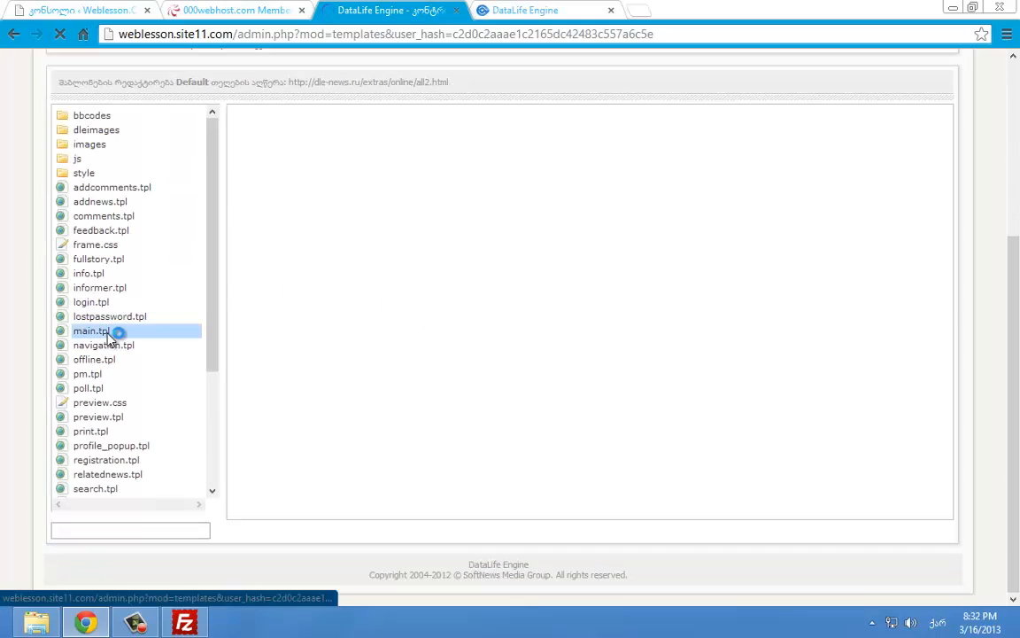
{"action": "scroll", "coordinate": [487, 328], "scroll_direction": "down", "scroll_amount": 6}
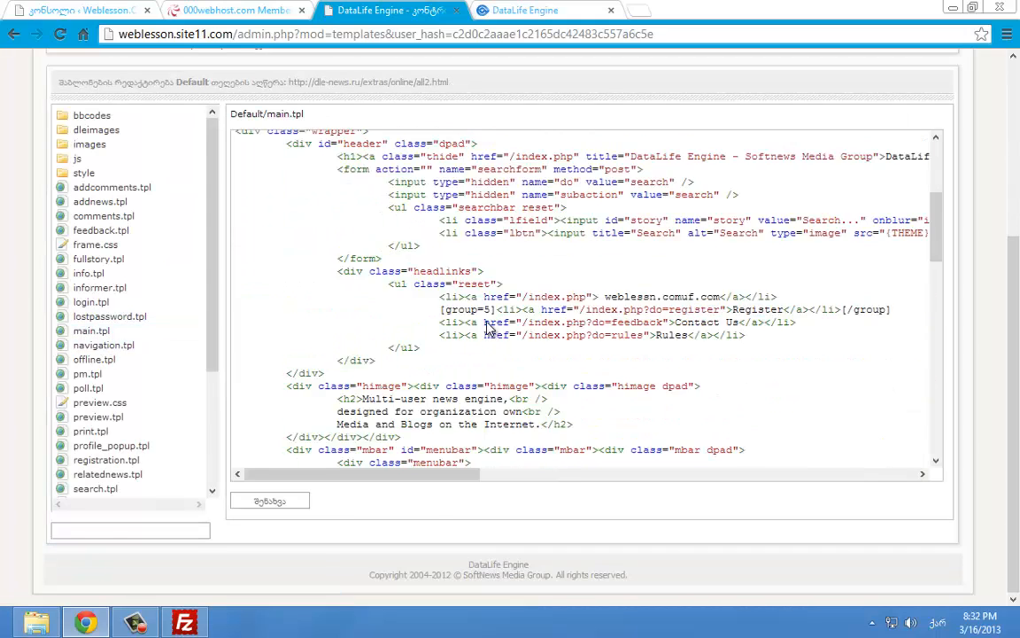
{"action": "scroll", "coordinate": [485, 323], "scroll_direction": "down", "scroll_amount": 6}
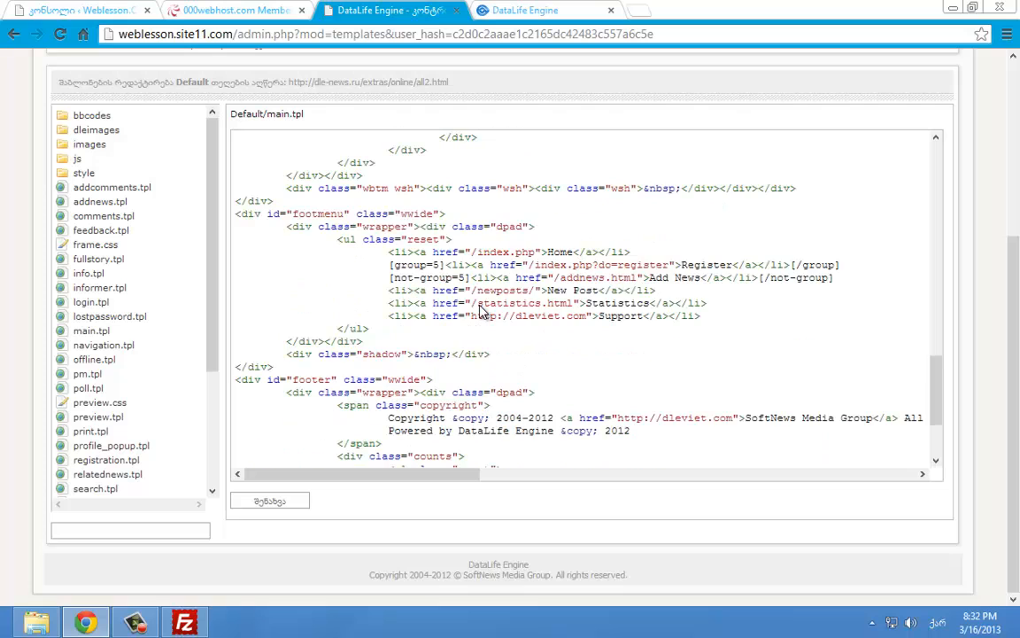
{"action": "scroll", "coordinate": [489, 300], "scroll_direction": "down", "scroll_amount": 2}
{"action": "scroll", "coordinate": [501, 298], "scroll_direction": "down", "scroll_amount": 2}
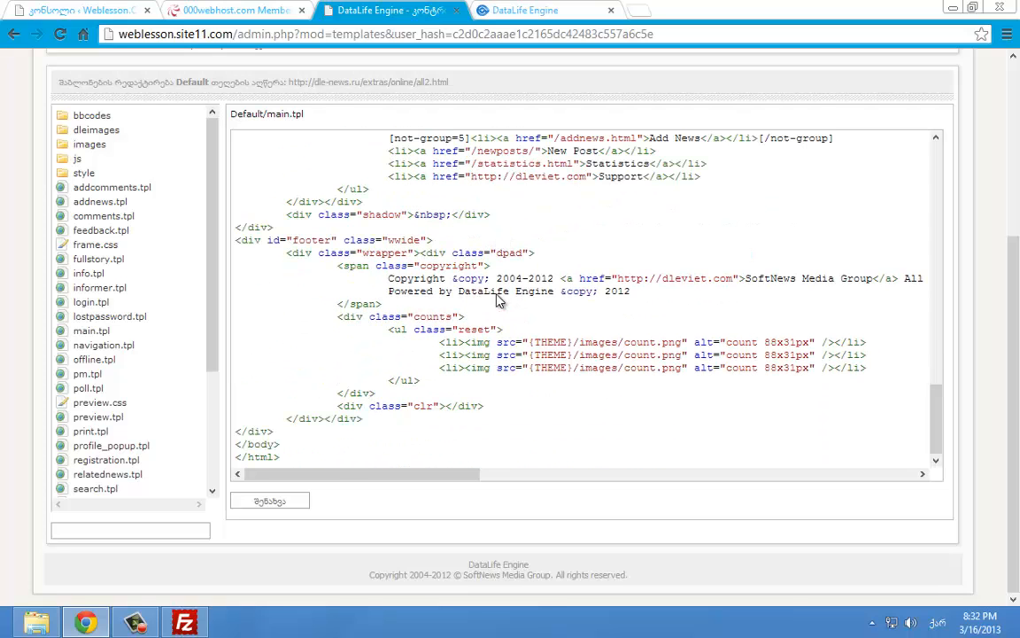
{"action": "scroll", "coordinate": [496, 302], "scroll_direction": "up", "scroll_amount": 4}
{"action": "scroll", "coordinate": [496, 300], "scroll_direction": "down", "scroll_amount": 2}
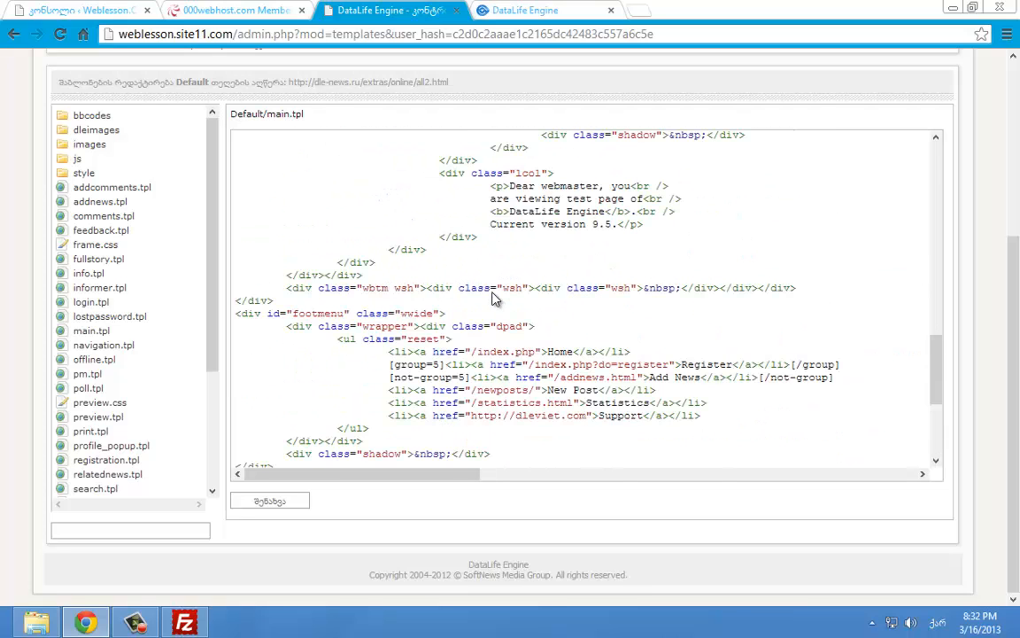
Find 'we' in main.tpl, put მთავარი before the weblessn.comuf.com home link text, and save
{"action": "key", "text": "ctrl+f"}
{"action": "type", "text": "წ"}
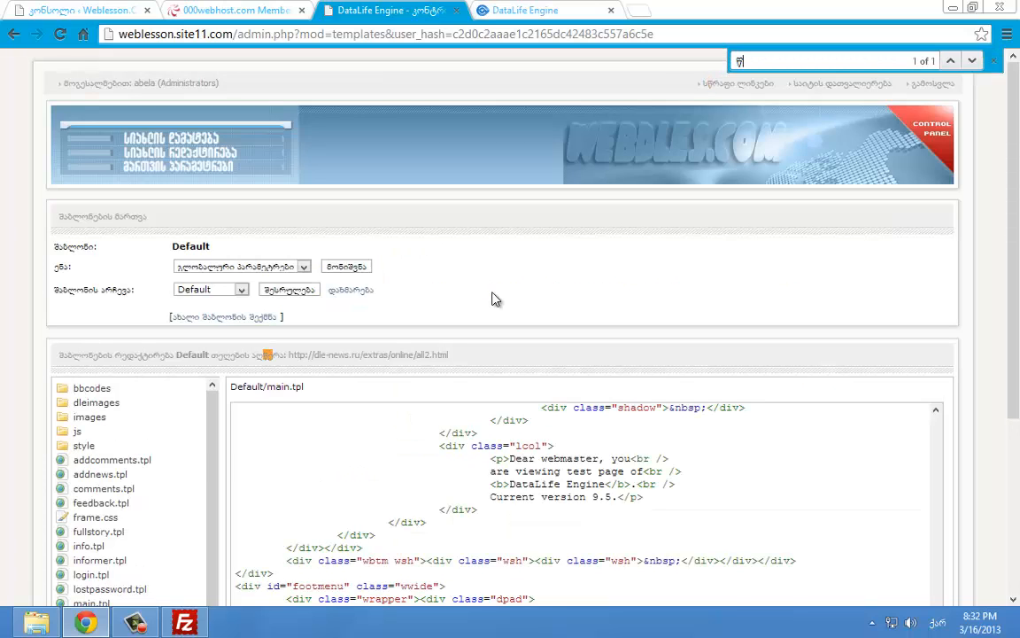
{"action": "key", "text": "BackSpace"}
{"action": "key", "text": "alt+shift"}
{"action": "type", "text": "we"}
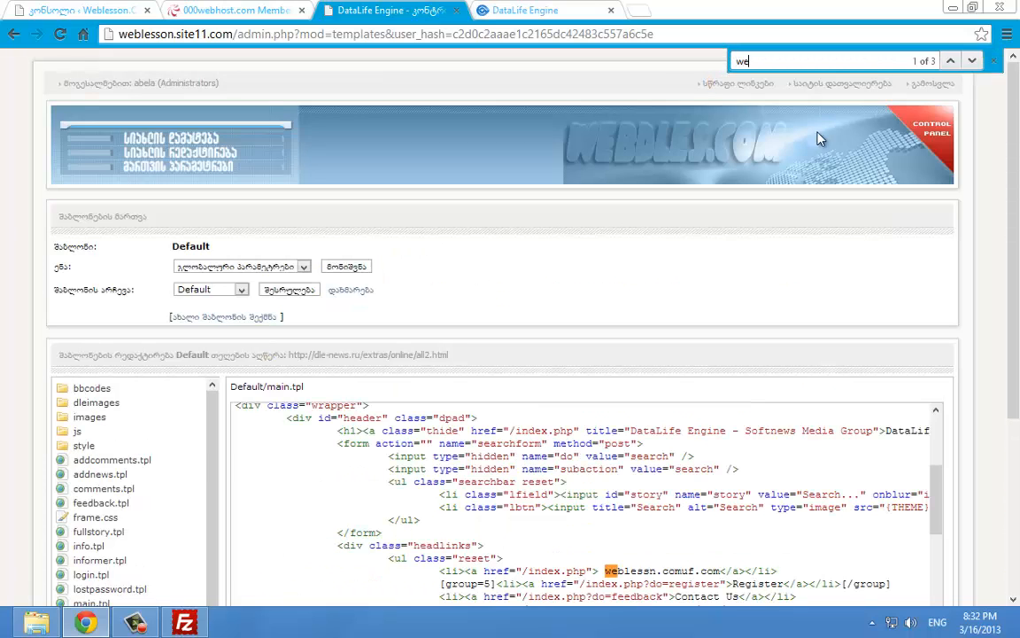
{"action": "left_click", "coordinate": [995, 62]}
{"action": "scroll", "coordinate": [968, 225], "scroll_direction": "down", "scroll_amount": 2}
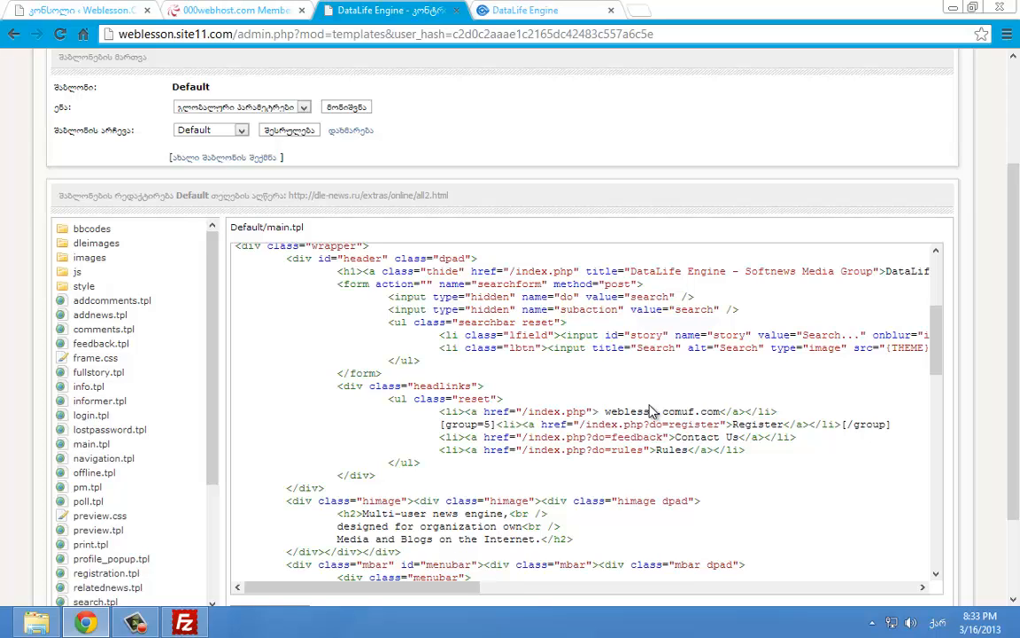
{"action": "type", "text": "მთავარ"}
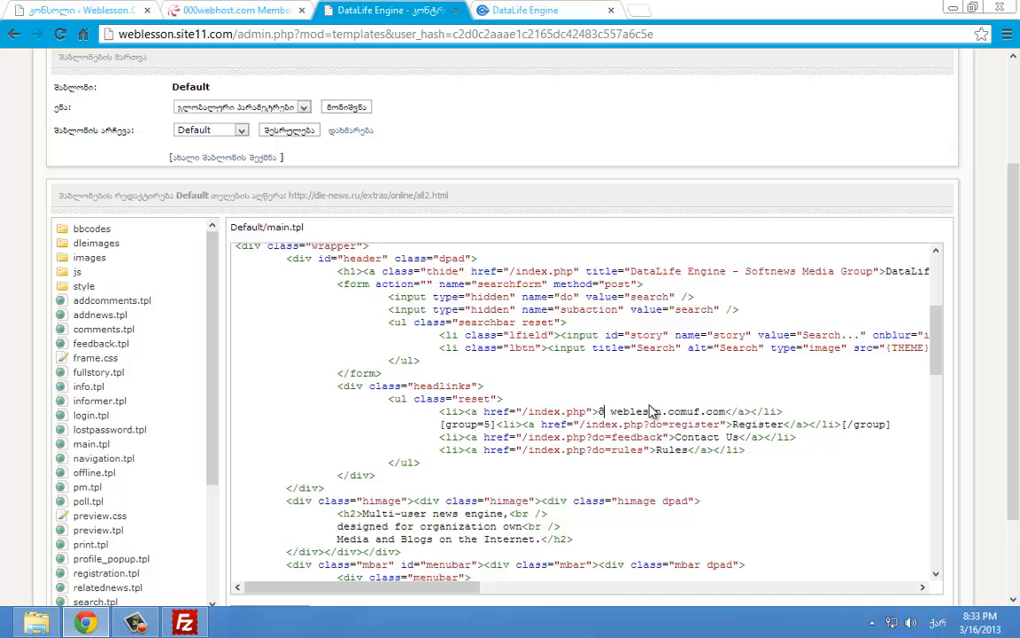
{"action": "scroll", "coordinate": [399, 586], "scroll_direction": "down", "scroll_amount": 2}
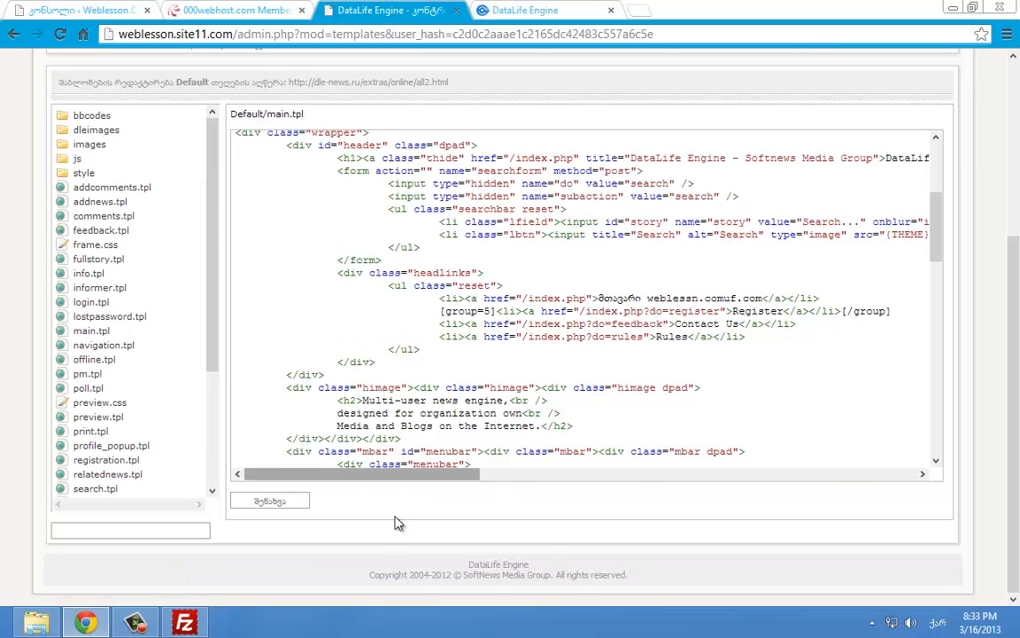
{"action": "left_click", "coordinate": [280, 501]}
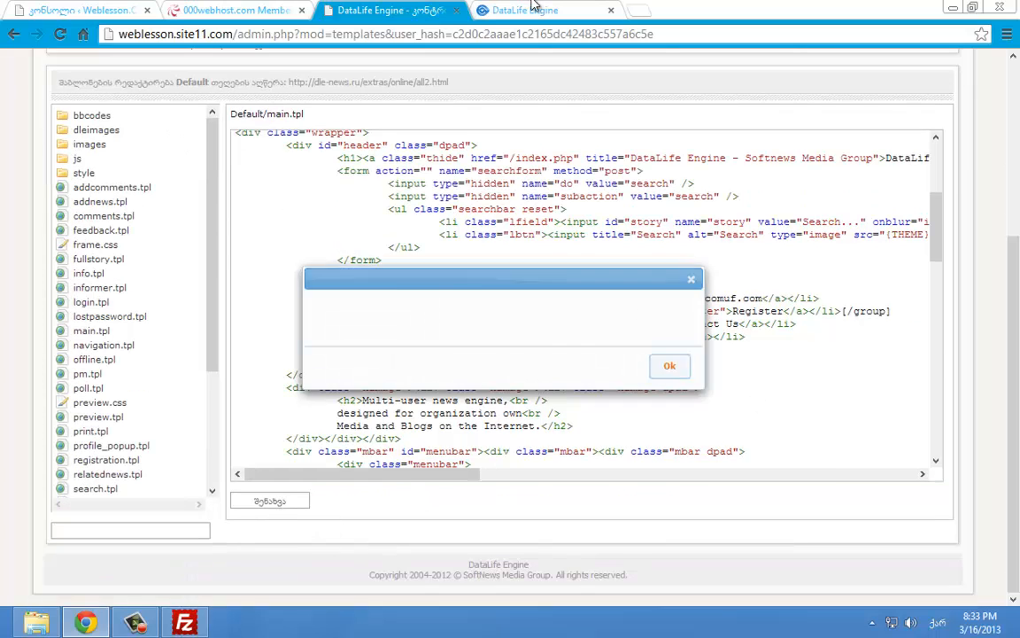
Reload the live front page to check the renamed home link against the template code
{"action": "left_click", "coordinate": [525, 10]}
{"action": "left_click", "coordinate": [62, 34]}
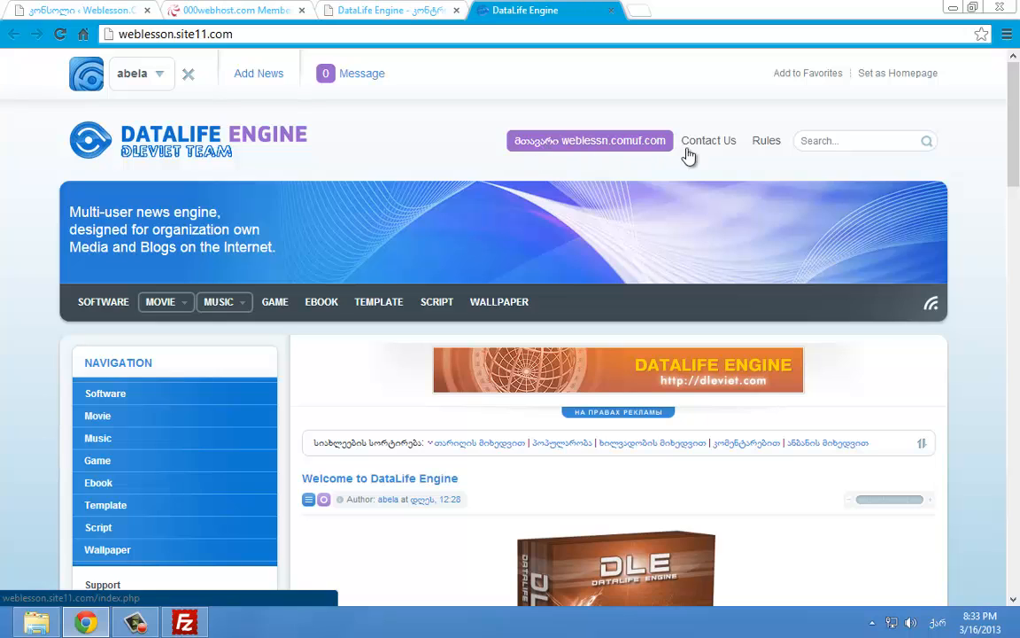
{"action": "key", "text": "ctrl+shift+Tab"}
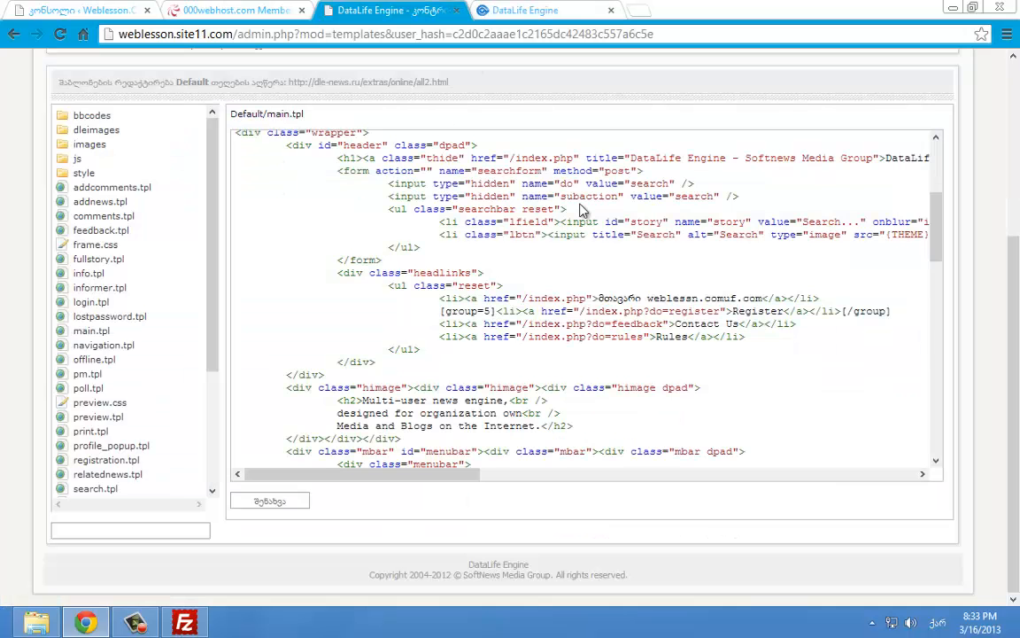
{"action": "scroll", "coordinate": [582, 209], "scroll_direction": "down", "scroll_amount": 4}
{"action": "scroll", "coordinate": [675, 217], "scroll_direction": "up", "scroll_amount": 2}
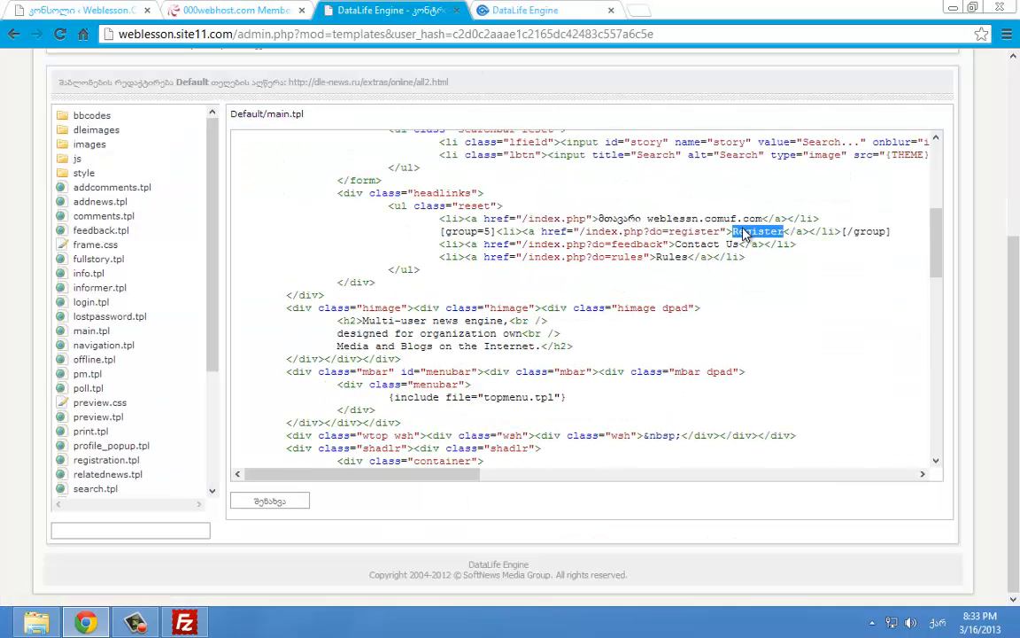
{"action": "key", "text": "ctrl+Tab"}
{"action": "scroll", "coordinate": [461, 190], "scroll_direction": "down", "scroll_amount": 4}
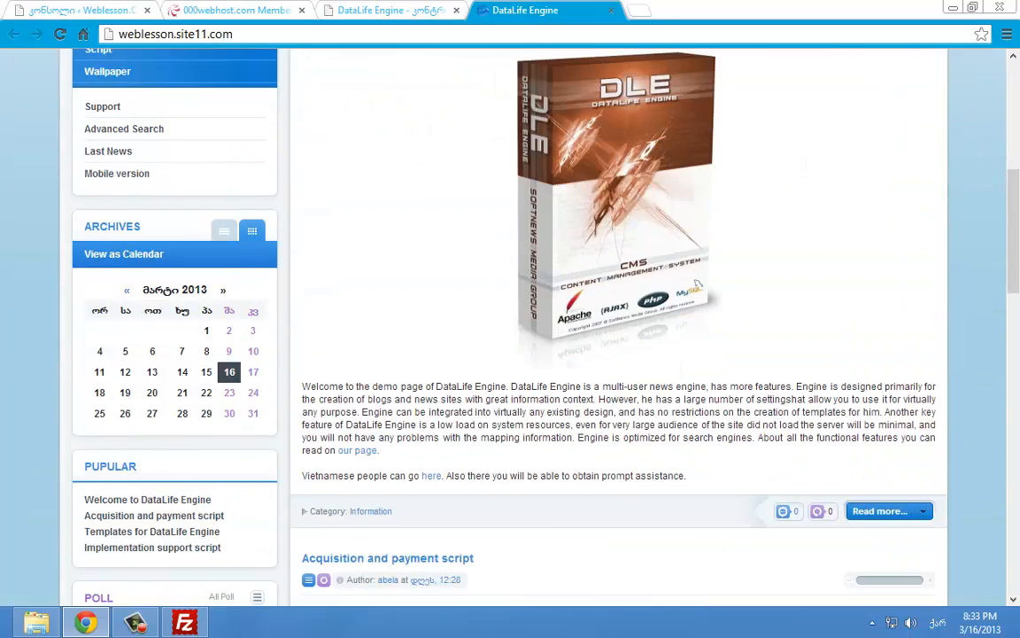
{"action": "left_click", "coordinate": [955, 7]}
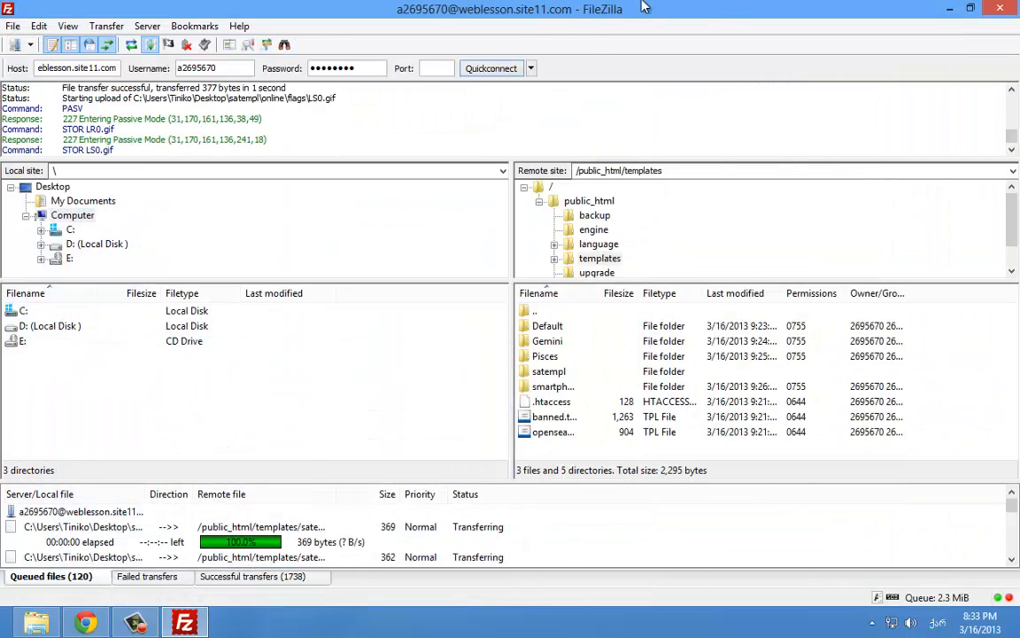
Shrink FileZilla, refresh the desktop, nudge the Georgian folder right, and return to the site page
{"action": "double_click", "coordinate": [642, 6]}
{"action": "right_click", "coordinate": [172, 392]}
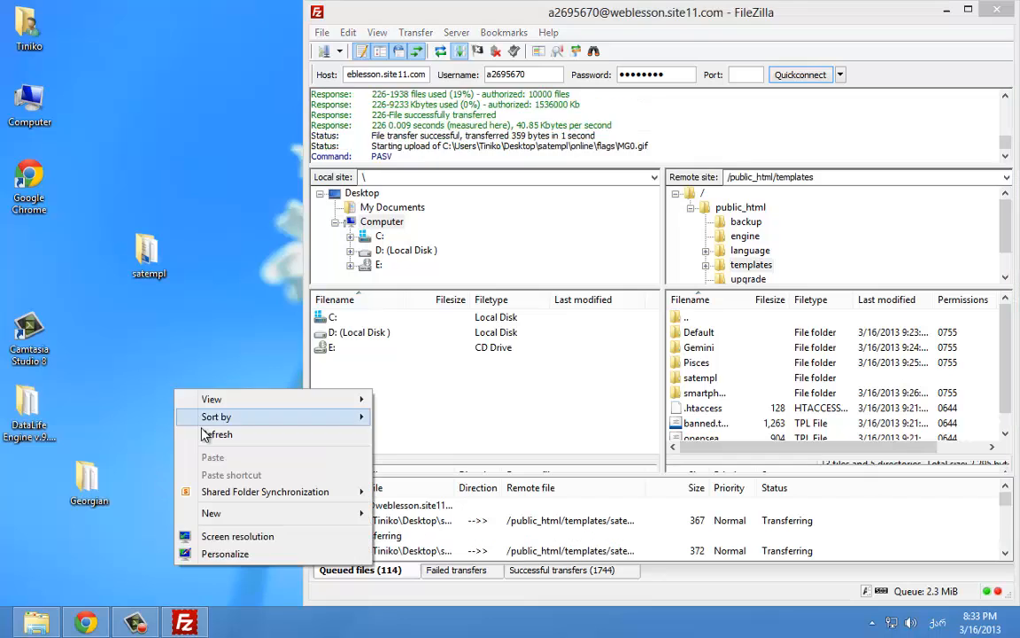
{"action": "left_click", "coordinate": [205, 434]}
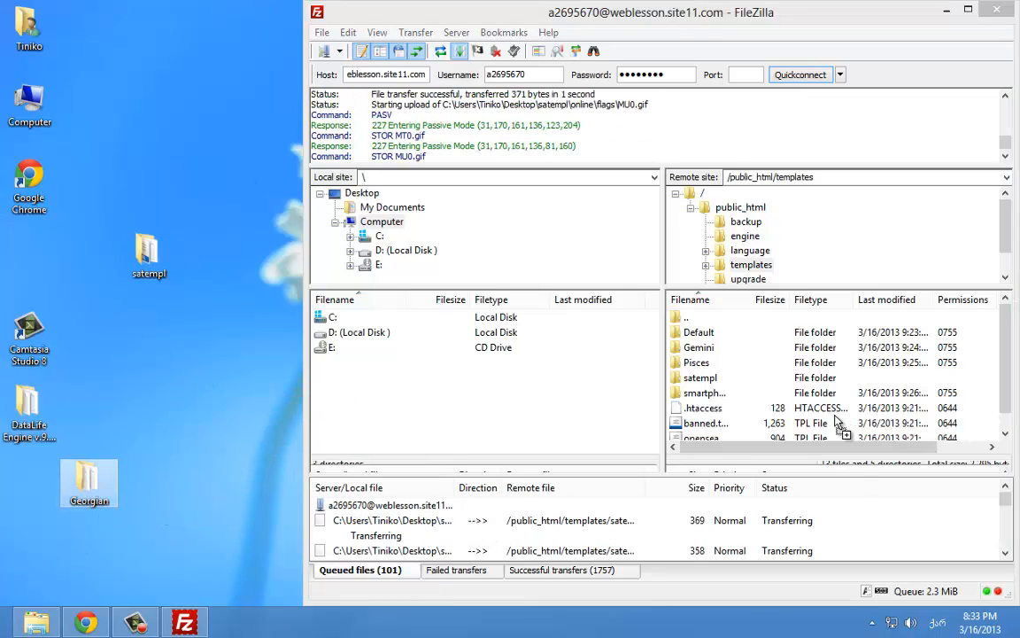
{"action": "left_click_drag", "start_coordinate": [85, 493], "coordinate": [146, 492]}
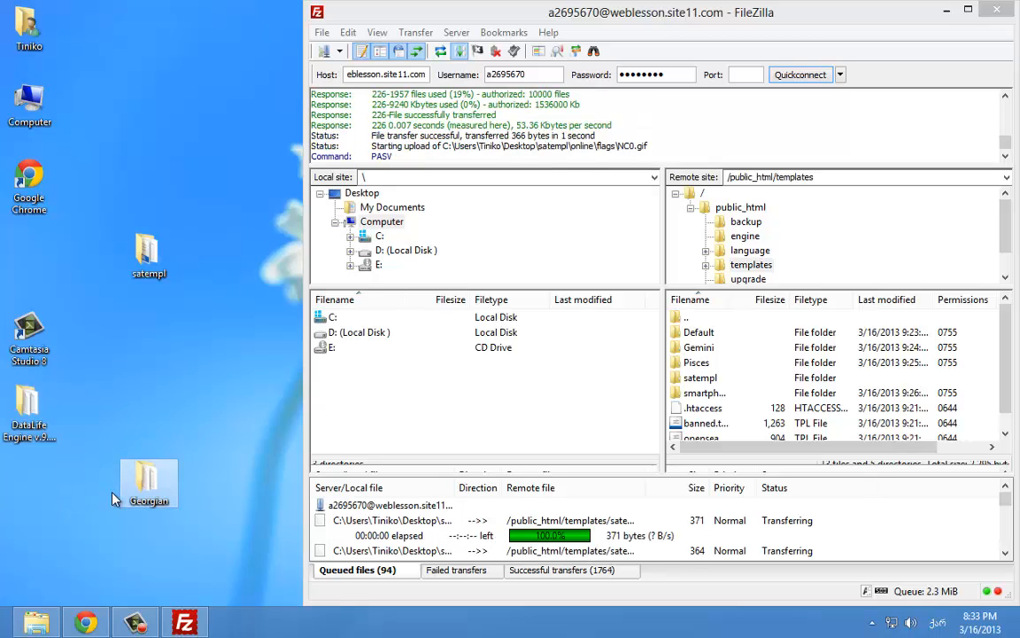
{"action": "left_click", "coordinate": [139, 623]}
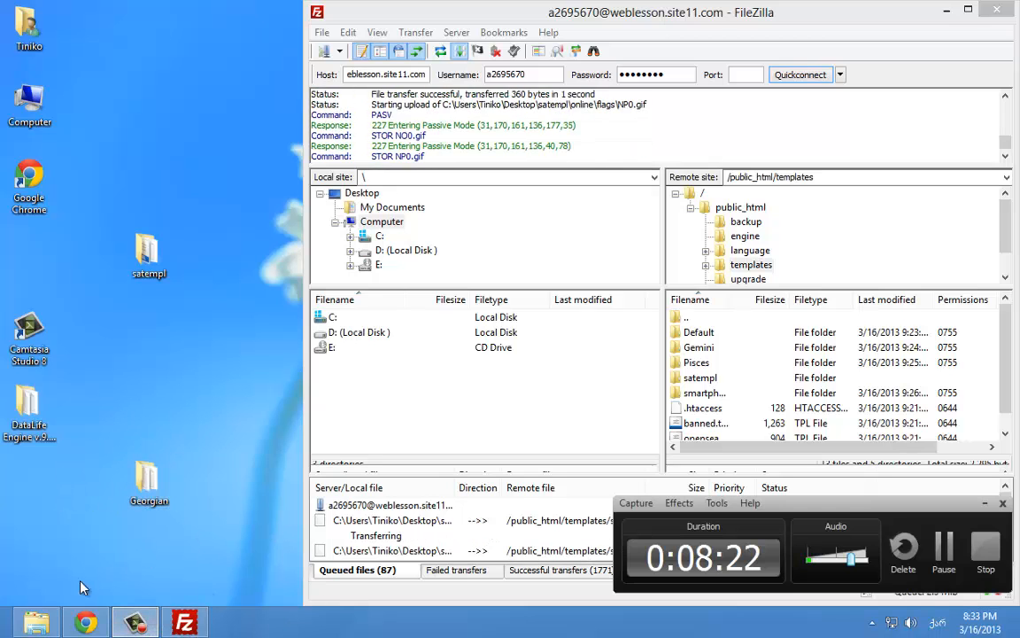
{"action": "left_click", "coordinate": [85, 622]}
Select and deselect paragraphs of the welcome article on the site's front page
{"action": "left_click", "coordinate": [983, 505]}
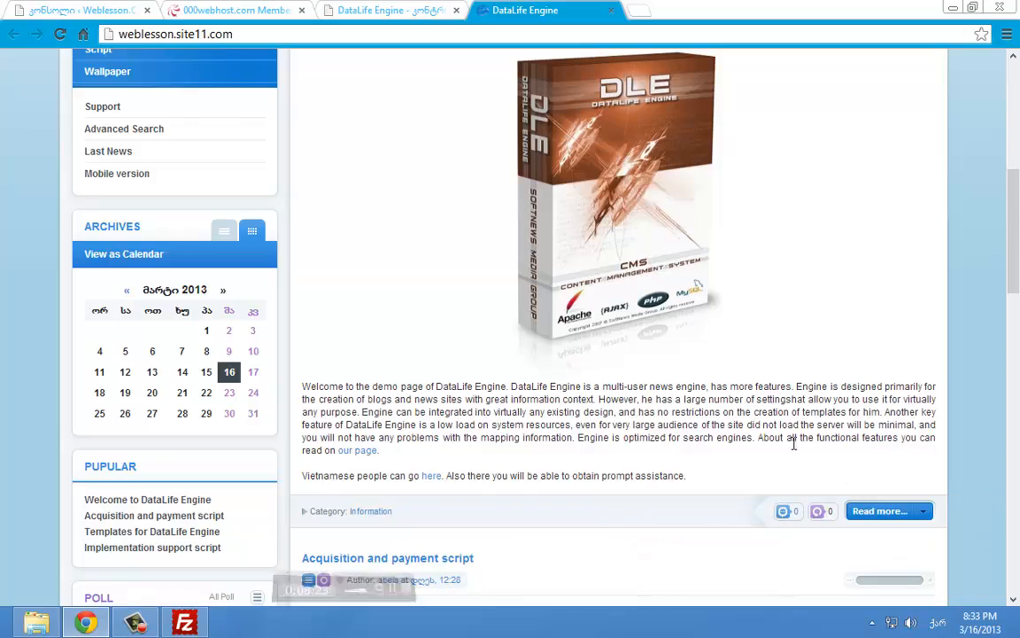
{"action": "left_click_drag", "start_coordinate": [793, 445], "coordinate": [512, 399]}
{"action": "left_click", "coordinate": [449, 399]}
{"action": "scroll", "coordinate": [449, 399], "scroll_direction": "up", "scroll_amount": 6}
{"action": "scroll", "coordinate": [453, 398], "scroll_direction": "down", "scroll_amount": 6}
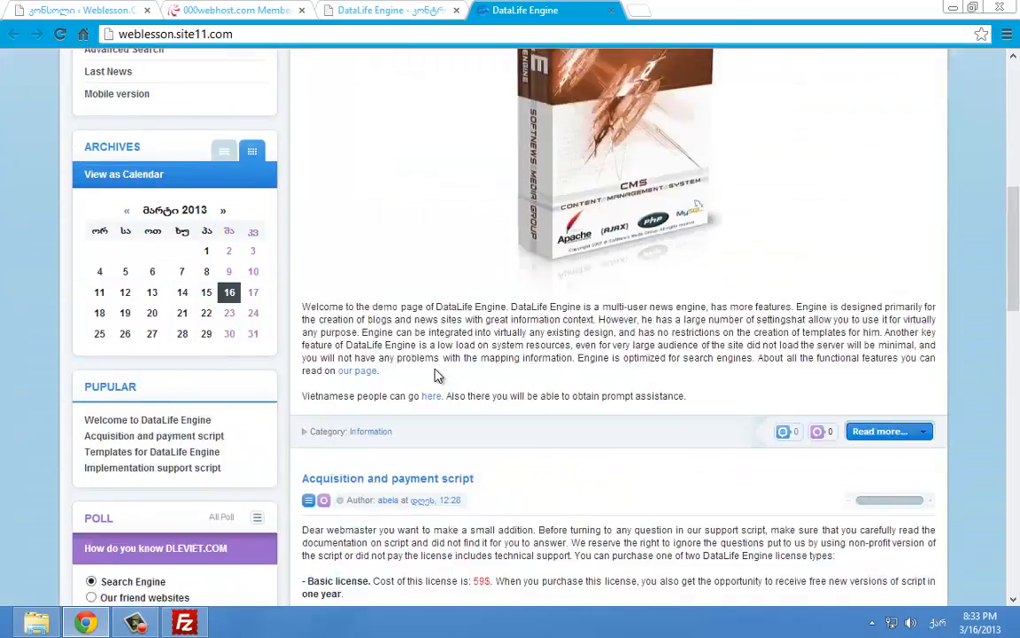
{"action": "left_click_drag", "start_coordinate": [302, 228], "coordinate": [462, 298]}
{"action": "left_click", "coordinate": [477, 299]}
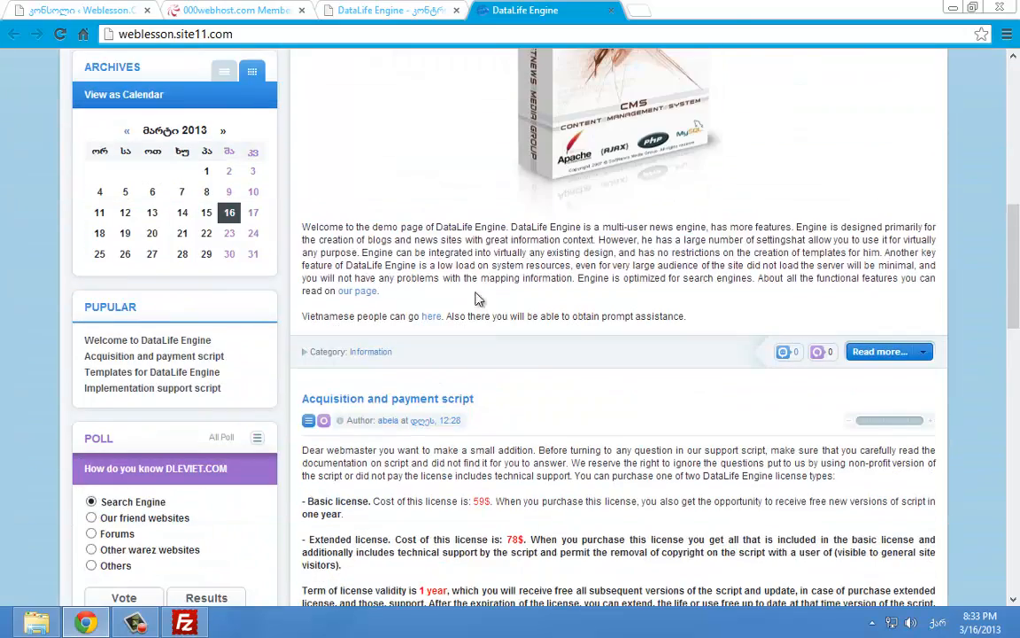
{"action": "scroll", "coordinate": [496, 298], "scroll_direction": "down", "scroll_amount": 7}
{"action": "scroll", "coordinate": [501, 301], "scroll_direction": "up", "scroll_amount": 5}
{"action": "scroll", "coordinate": [501, 298], "scroll_direction": "up", "scroll_amount": 10}
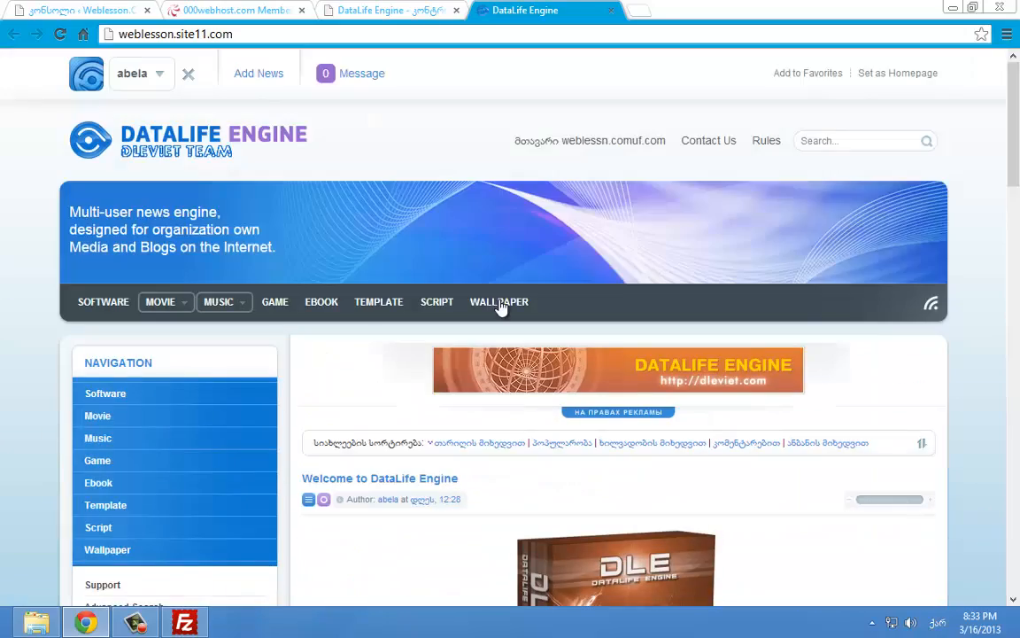
Change main.tpl's Register link to რეგისტრაცია and Contact to კონტაქტი, then save the template
{"action": "left_click", "coordinate": [438, 10]}
{"action": "right_click", "coordinate": [644, 205]}
{"action": "left_click", "coordinate": [715, 231]}
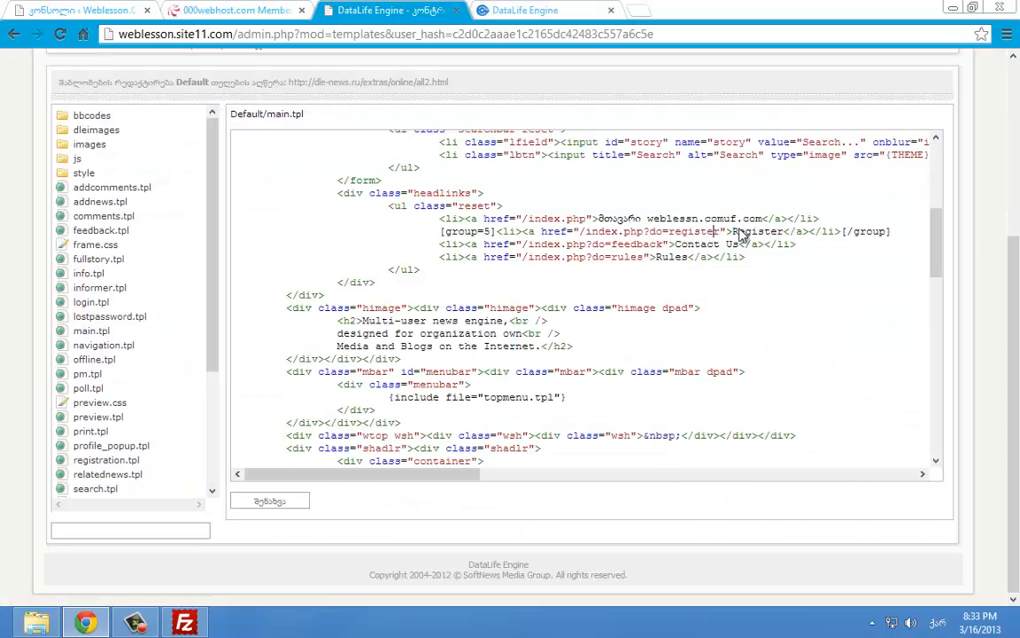
{"action": "type", "text": "რეგისტრაცია"}
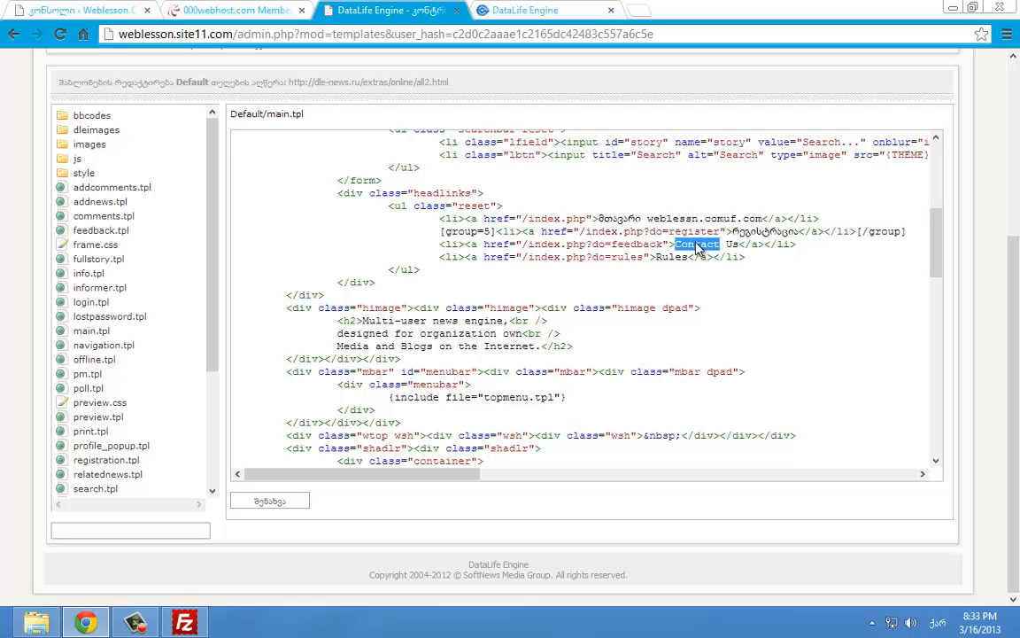
{"action": "key", "text": "BackSpace"}
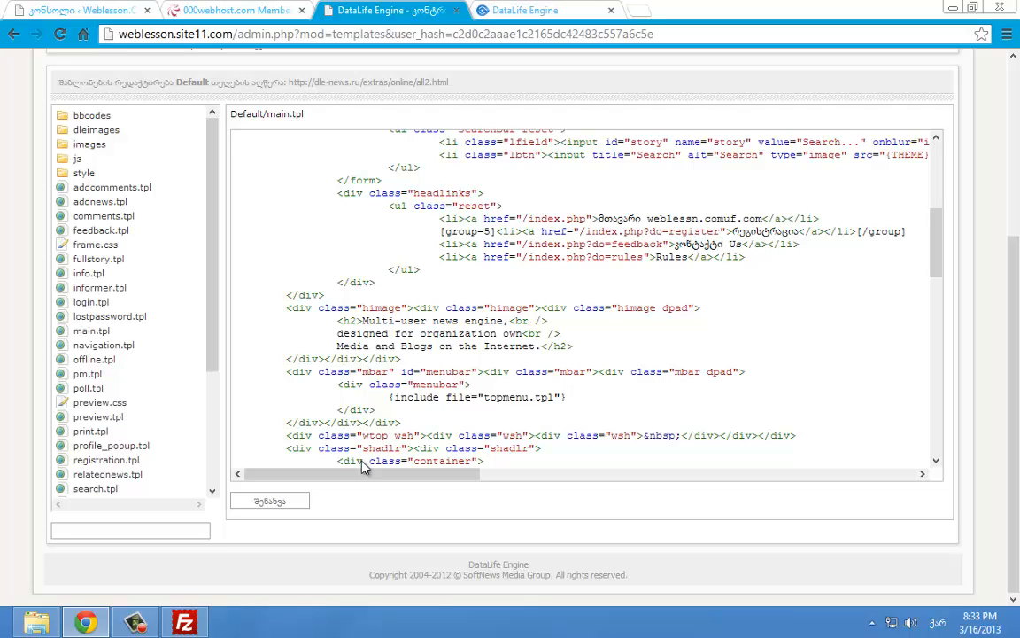
{"action": "left_click", "coordinate": [281, 507]}
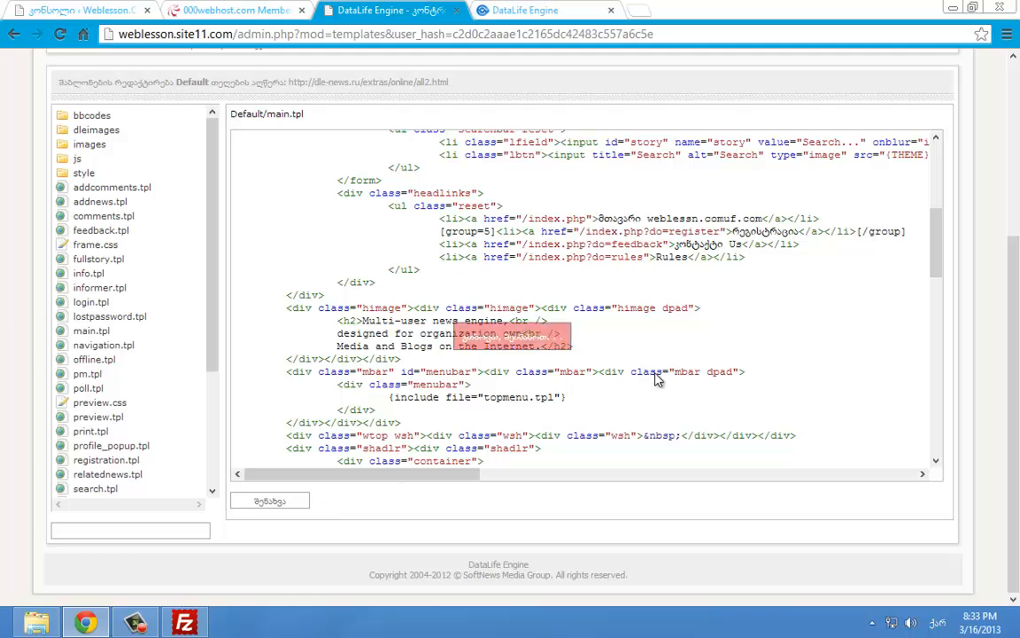
{"action": "left_click", "coordinate": [669, 367]}
{"action": "left_click", "coordinate": [525, 10]}
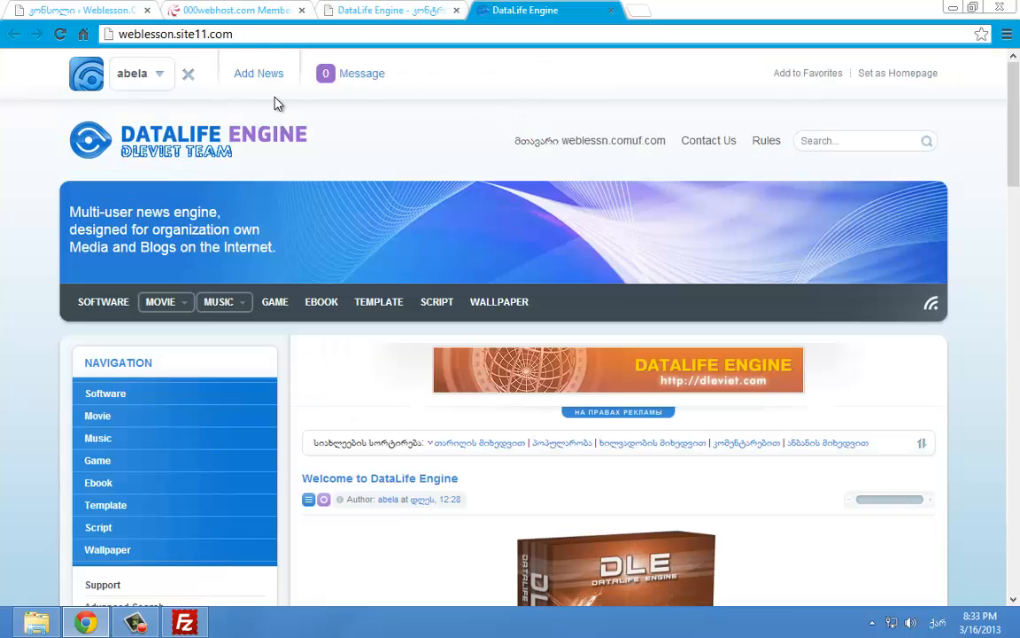
Reload the front page to confirm the კონტაქტი Us link, then maximize FileZilla's upload queue
{"action": "left_click", "coordinate": [58, 34]}
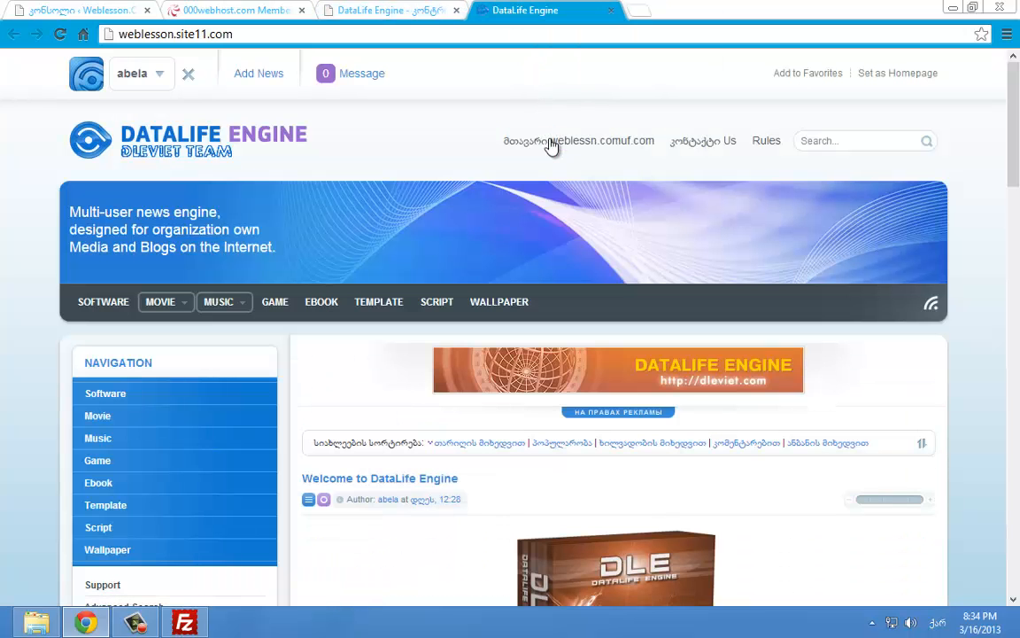
{"action": "scroll", "coordinate": [806, 130], "scroll_direction": "down", "scroll_amount": 7}
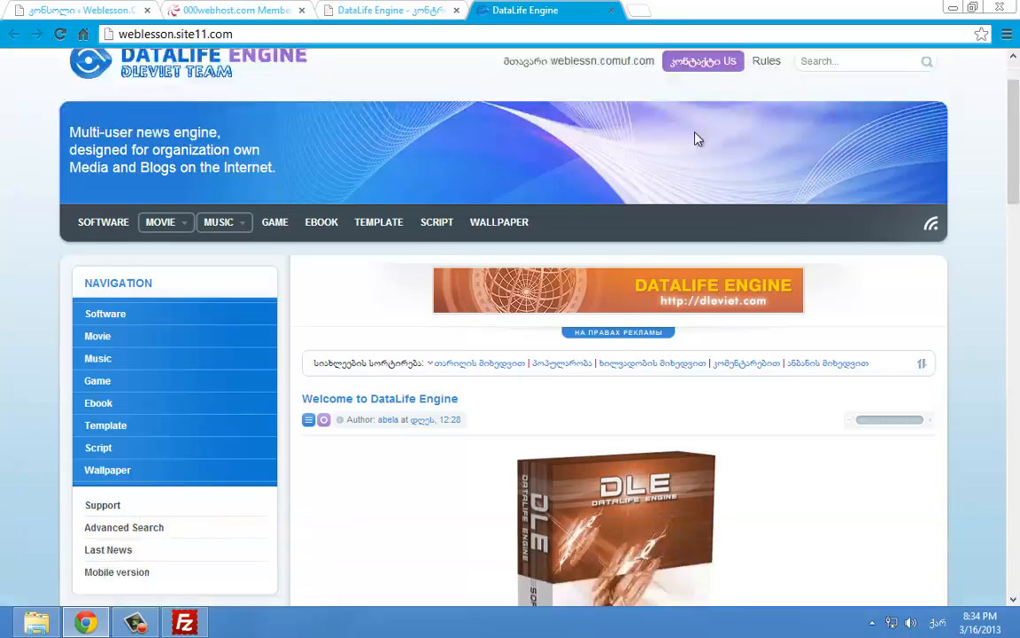
{"action": "scroll", "coordinate": [571, 257], "scroll_direction": "down", "scroll_amount": 10}
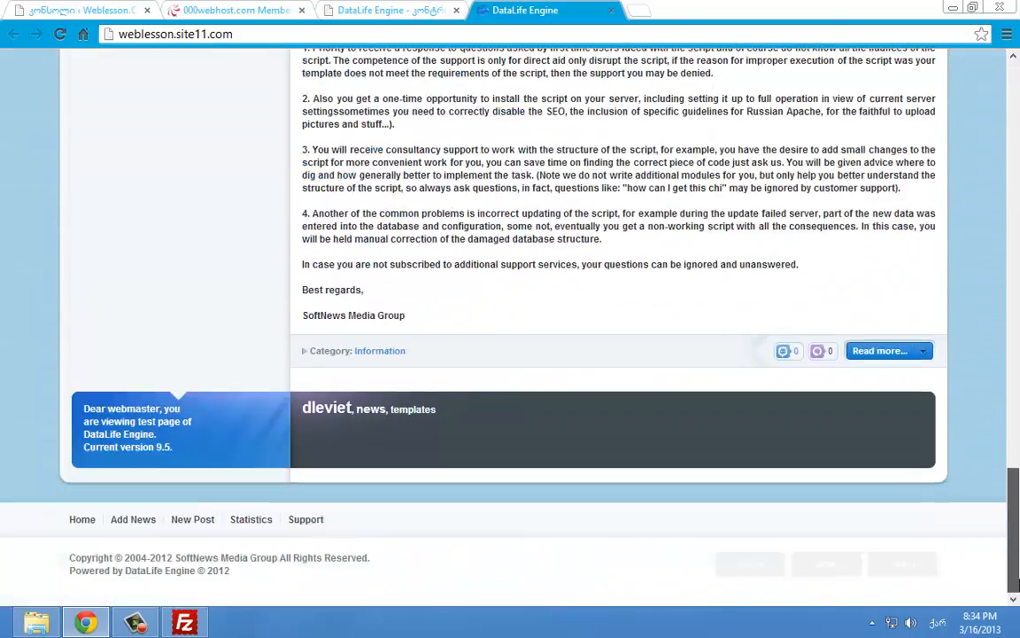
{"action": "scroll", "coordinate": [571, 257], "scroll_direction": "up", "scroll_amount": 20}
{"action": "left_click", "coordinate": [184, 621]}
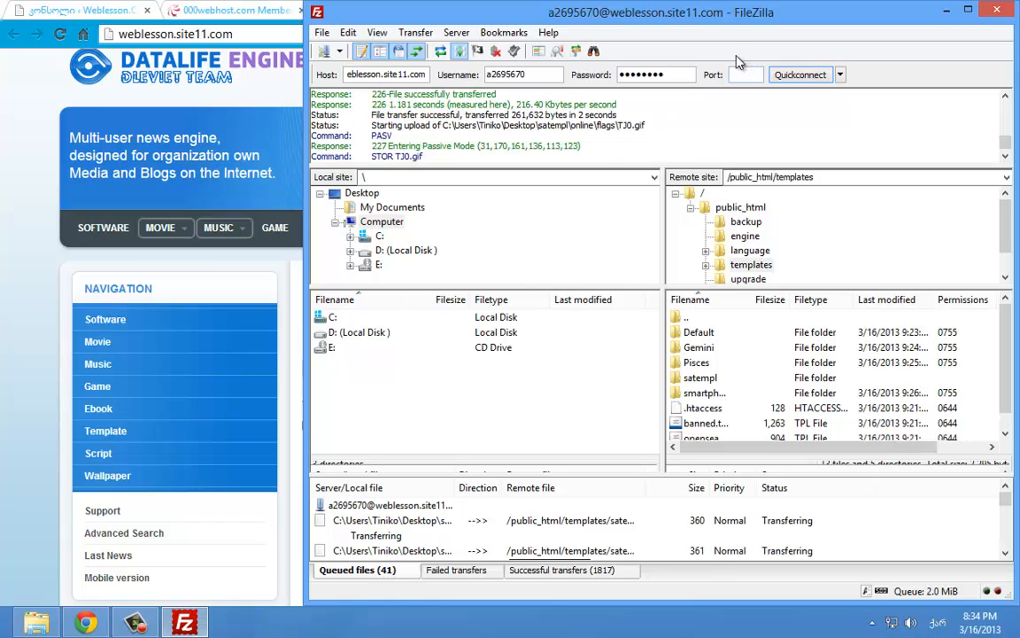
{"action": "double_click", "coordinate": [607, 9]}
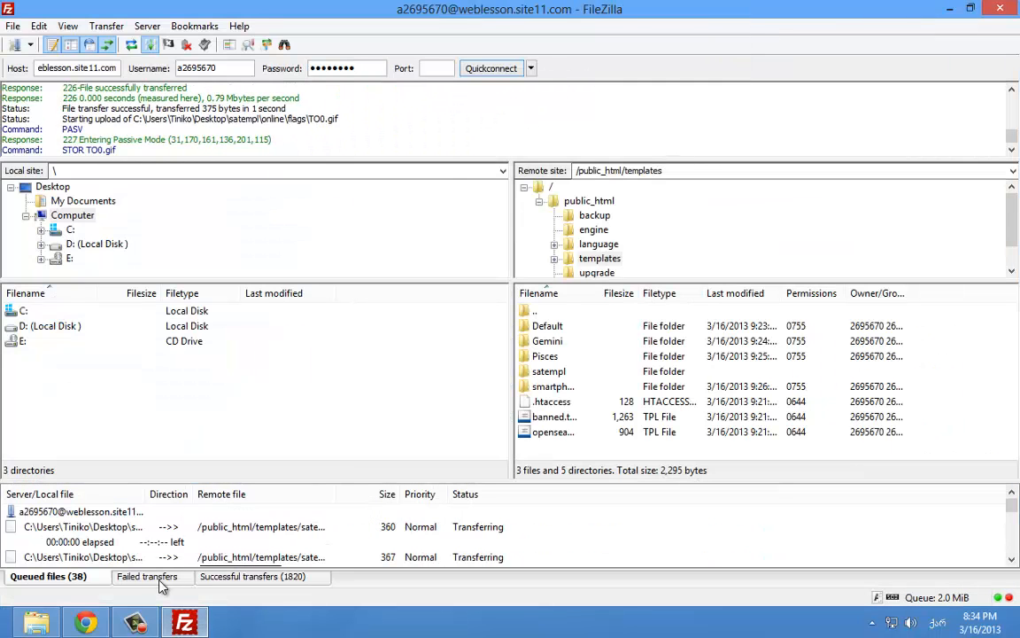
Scroll the live site page, then go to the admin template editor tab
{"action": "left_click", "coordinate": [184, 622]}
{"action": "scroll", "coordinate": [490, 168], "scroll_direction": "down", "scroll_amount": 2}
{"action": "scroll", "coordinate": [492, 168], "scroll_direction": "up", "scroll_amount": 3}
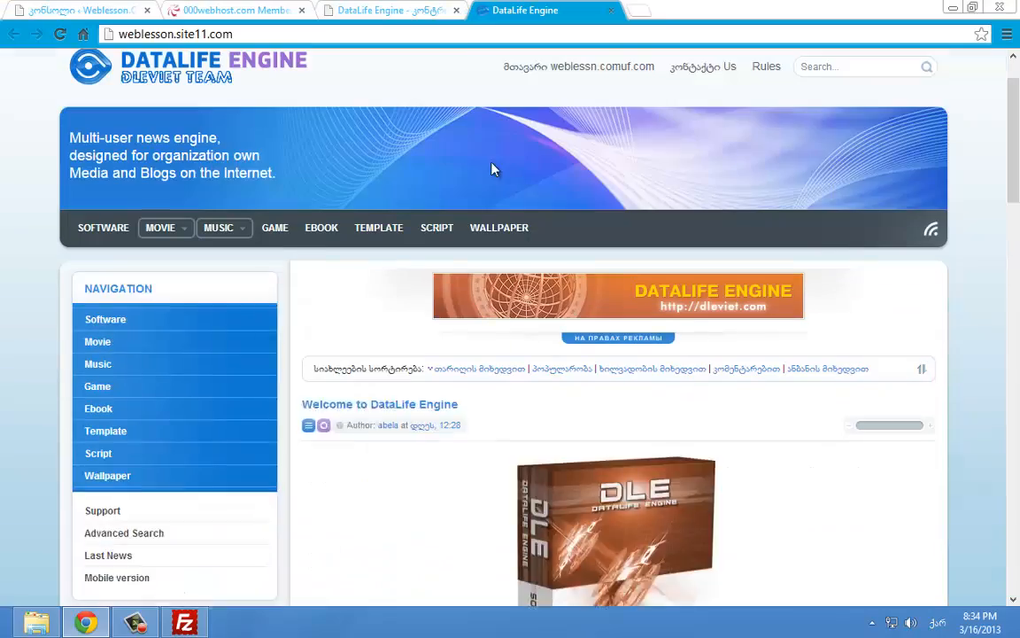
{"action": "left_click_drag", "start_coordinate": [1014, 148], "coordinate": [1018, 542]}
{"action": "left_click", "coordinate": [390, 10]}
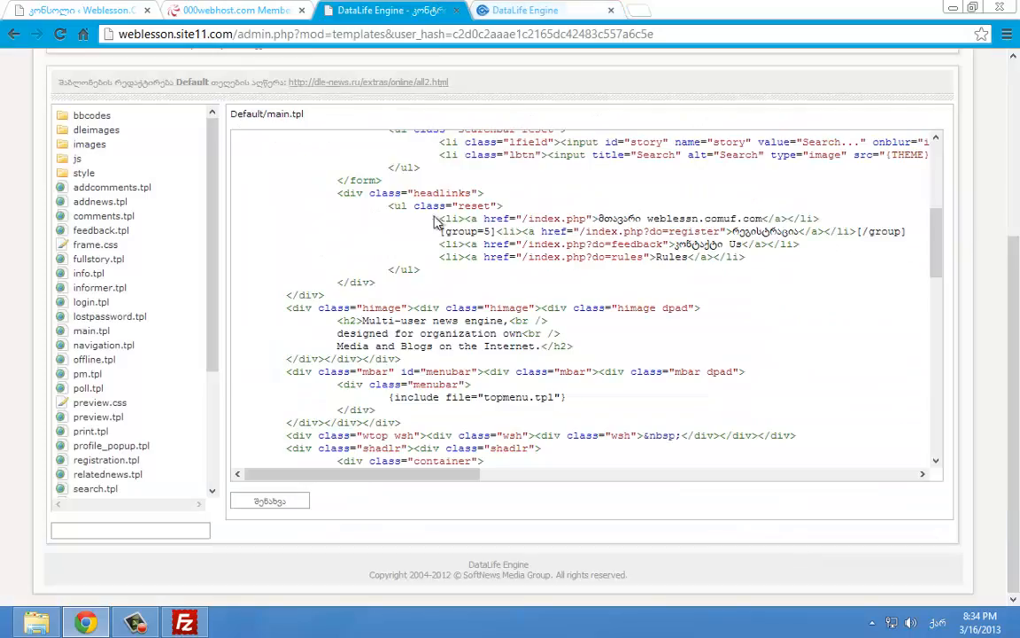
{"action": "scroll", "coordinate": [407, 269], "scroll_direction": "up", "scroll_amount": 4}
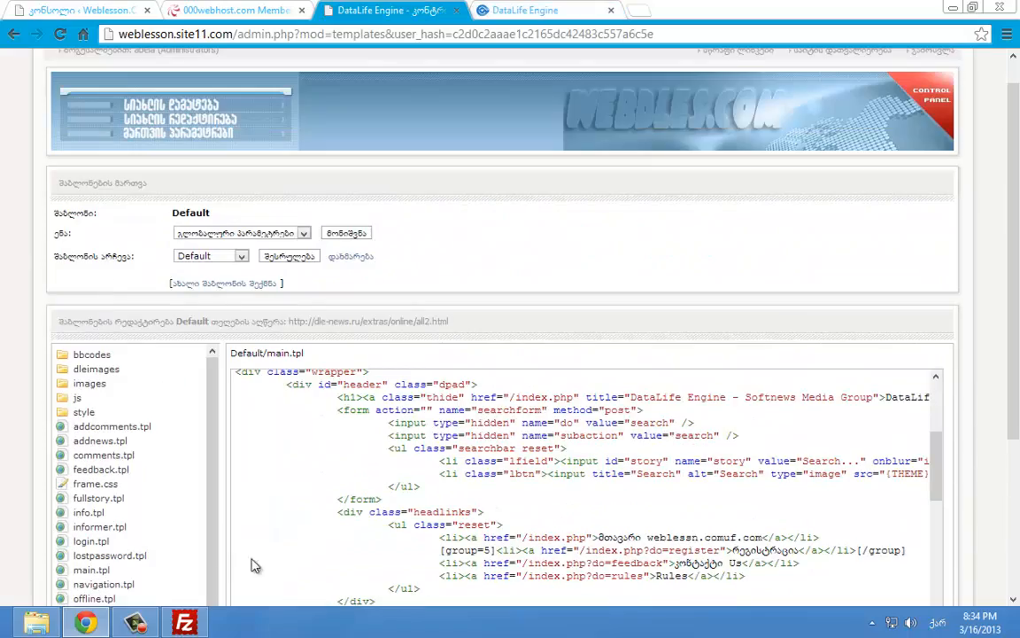
In FileZilla, check the templates folders: Default, Gemini, Pisces, satempl and smartphone
{"action": "left_click", "coordinate": [135, 624]}
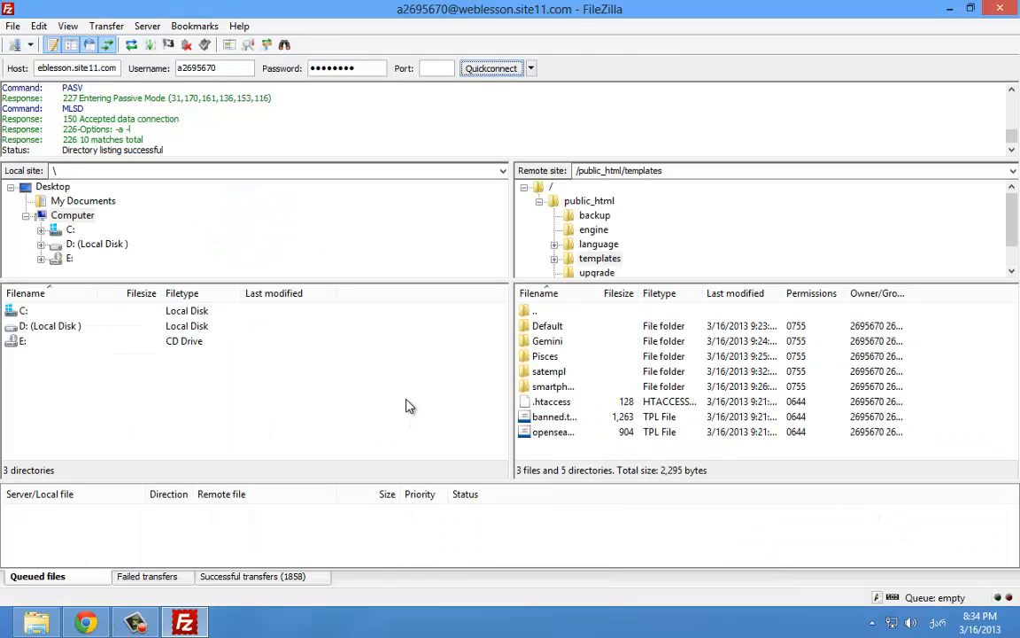
{"action": "left_click", "coordinate": [561, 391]}
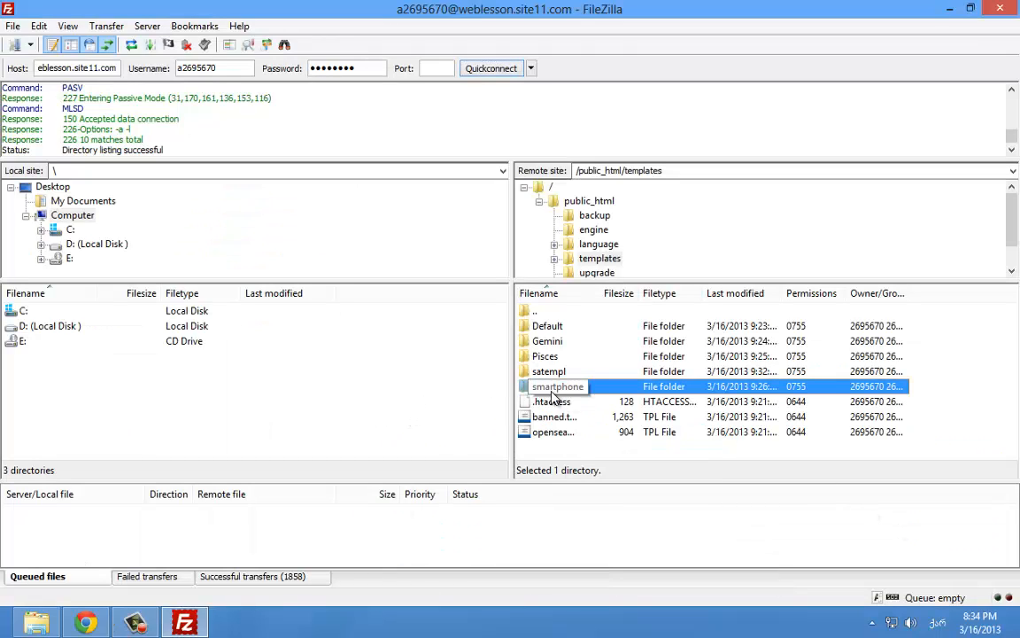
{"action": "left_click", "coordinate": [541, 371]}
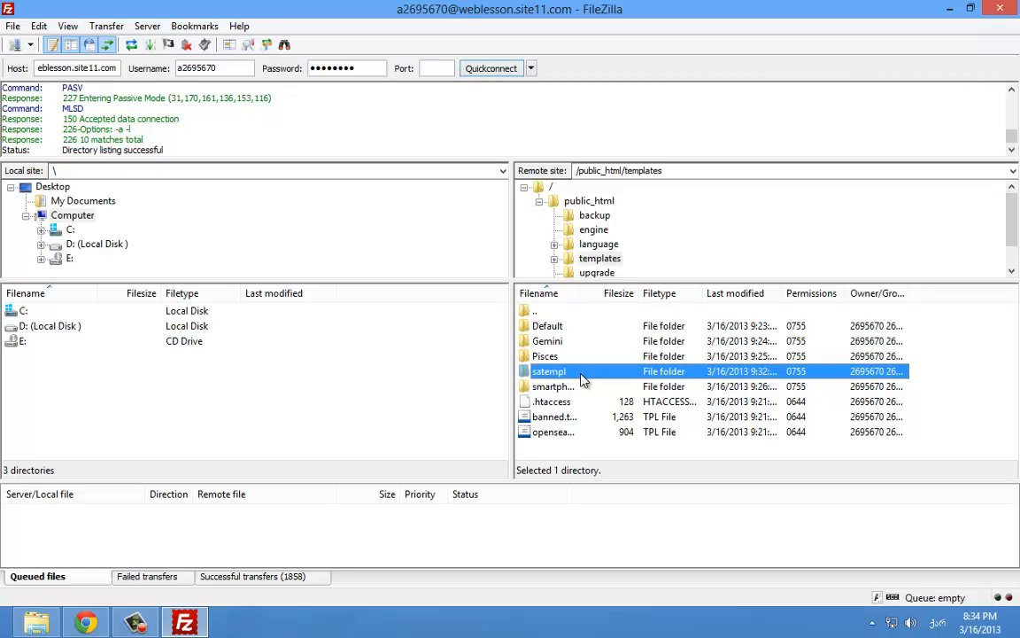
{"action": "left_click", "coordinate": [554, 357]}
{"action": "left_click", "coordinate": [556, 342]}
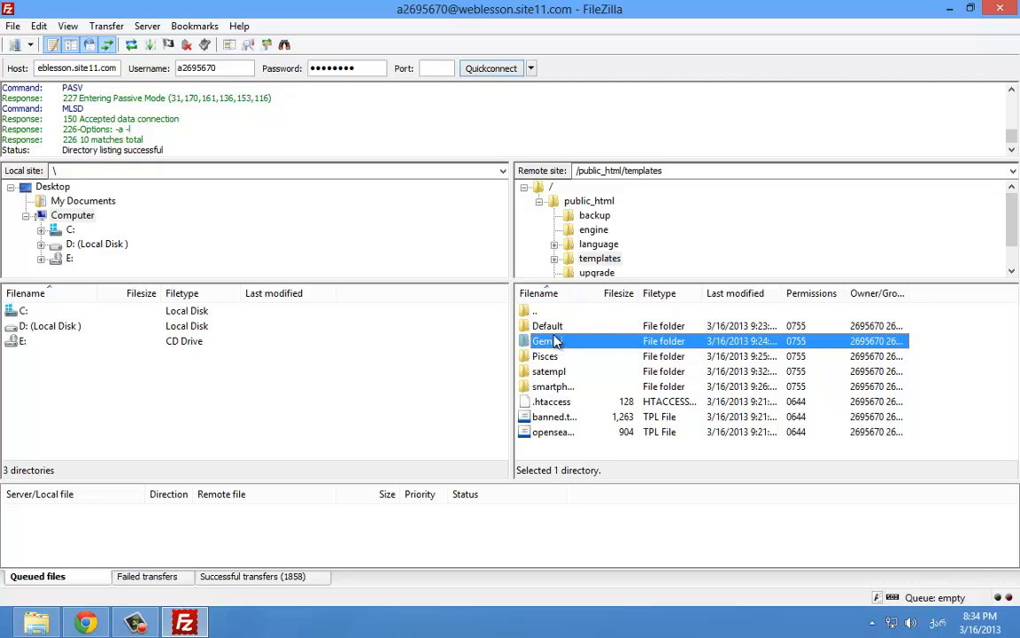
{"action": "left_click", "coordinate": [556, 327], "text": "shift"}
{"action": "left_click", "coordinate": [551, 357], "text": "ctrl"}
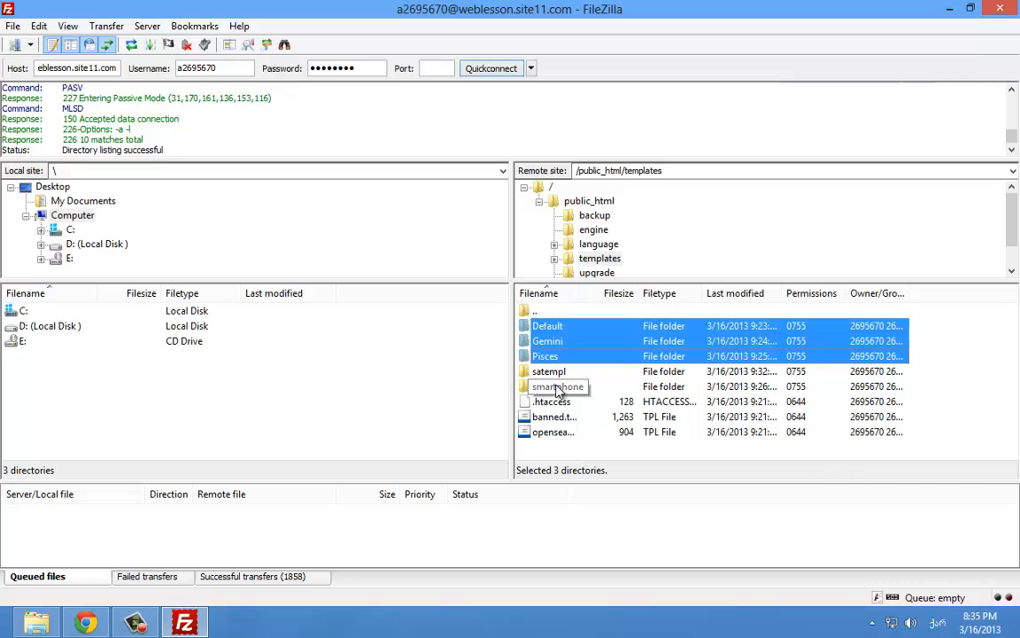
{"action": "left_click", "coordinate": [558, 387], "text": "ctrl"}
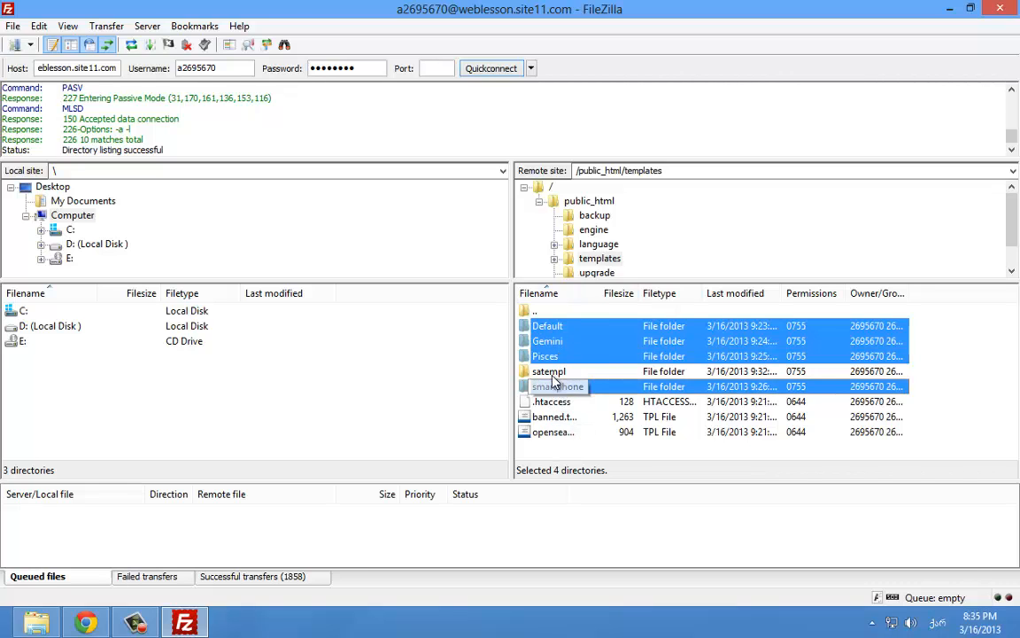
{"action": "key", "text": "Up"}
Return to the admin panel's quick-links main page
{"action": "left_click", "coordinate": [86, 623]}
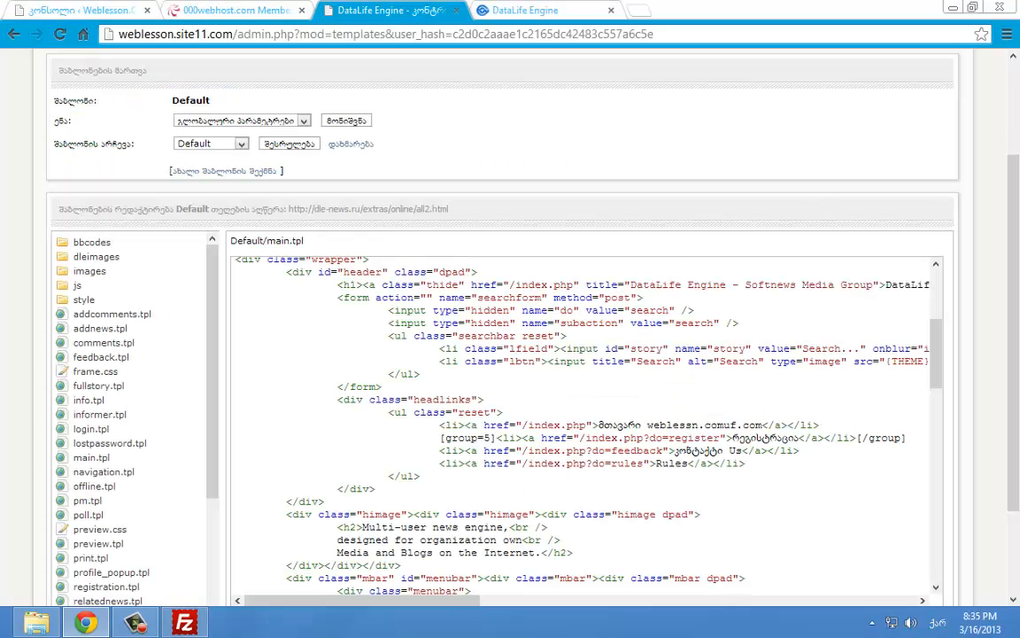
{"action": "scroll", "coordinate": [748, 93], "scroll_direction": "up", "scroll_amount": 3}
{"action": "left_click", "coordinate": [746, 87]}
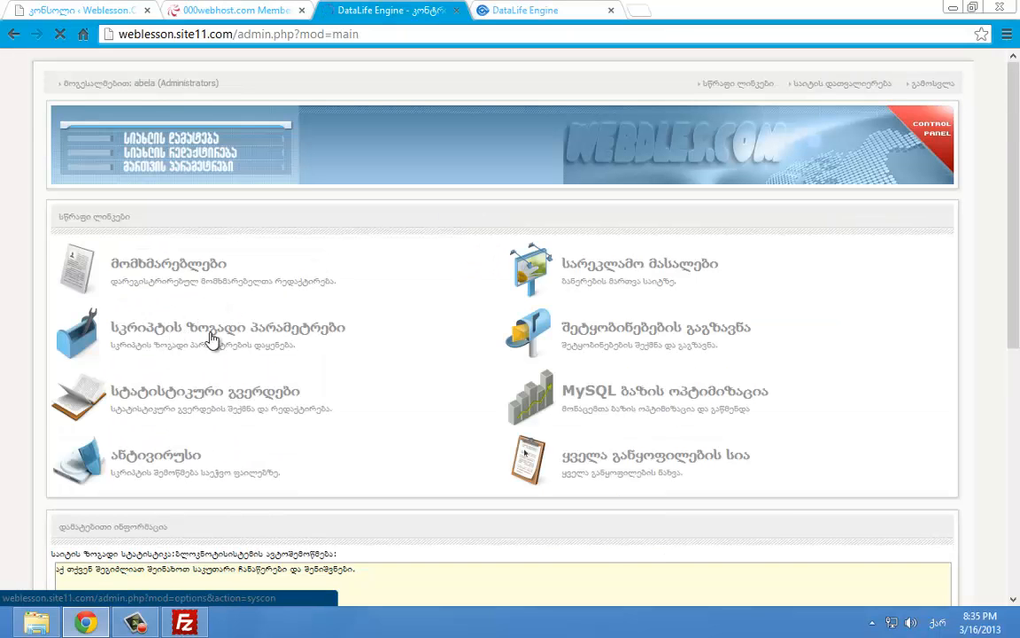
Open the script's general settings and compare the site template list with FileZilla's template folders
{"action": "left_click", "coordinate": [266, 339]}
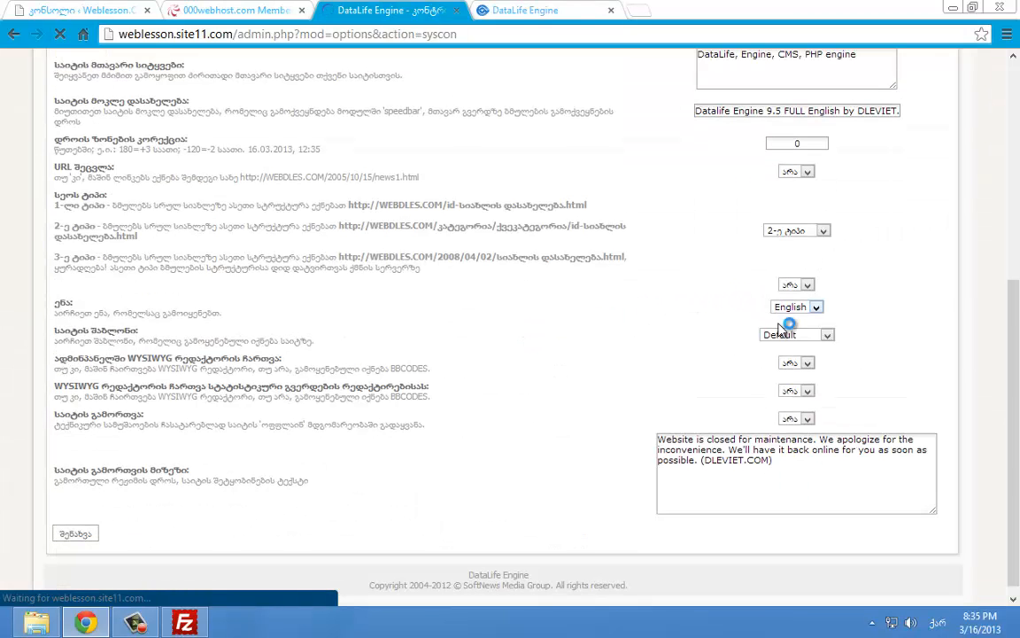
{"action": "left_click", "coordinate": [776, 338]}
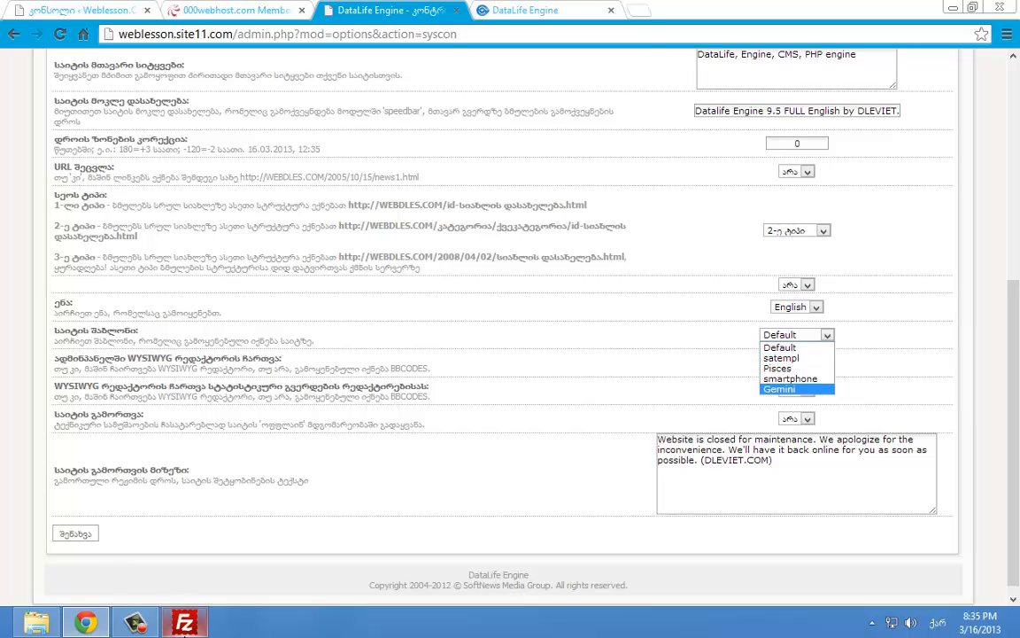
{"action": "key", "text": "alt+Tab"}
{"action": "left_click", "coordinate": [558, 386]}
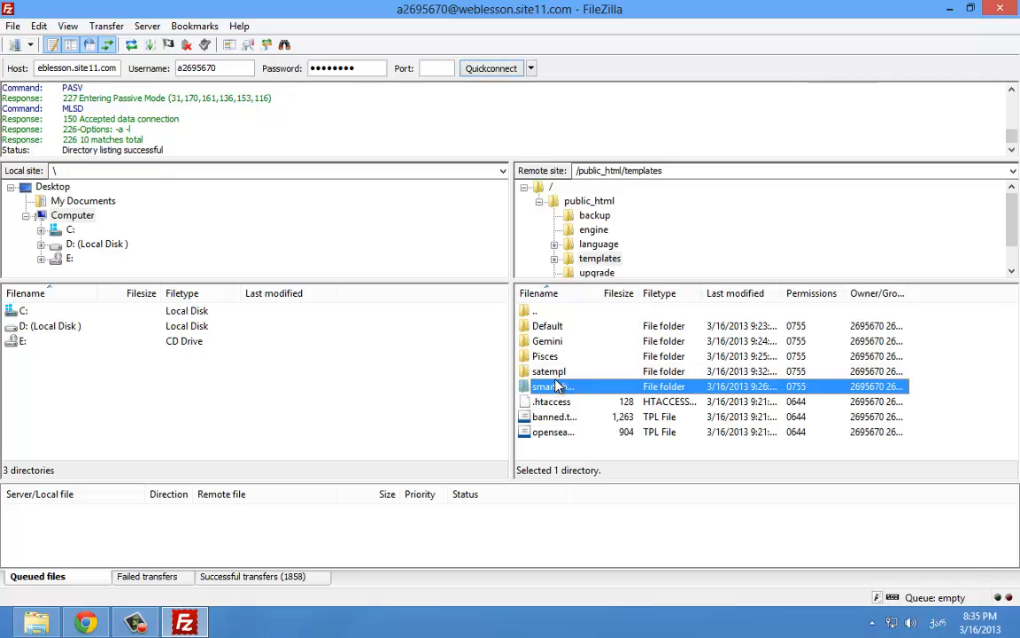
{"action": "left_click", "coordinate": [555, 371]}
{"action": "left_click", "coordinate": [554, 357]}
{"action": "left_click", "coordinate": [553, 344]}
{"action": "left_click", "coordinate": [558, 329]}
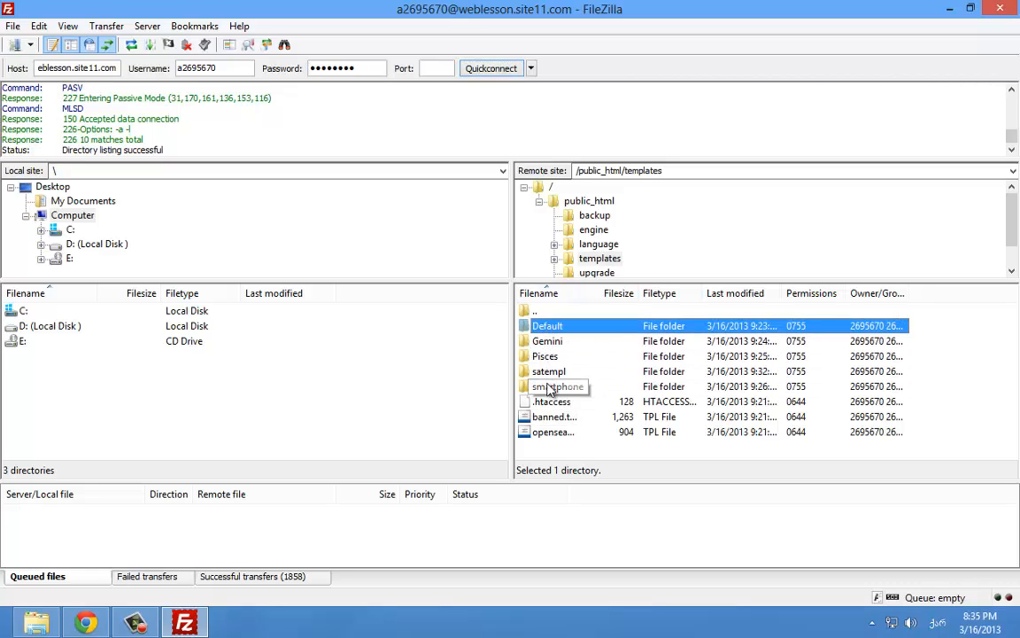
{"action": "key", "text": "alt+Tab"}
Choose satempl as the site template and save the general settings
{"action": "left_click", "coordinate": [827, 335]}
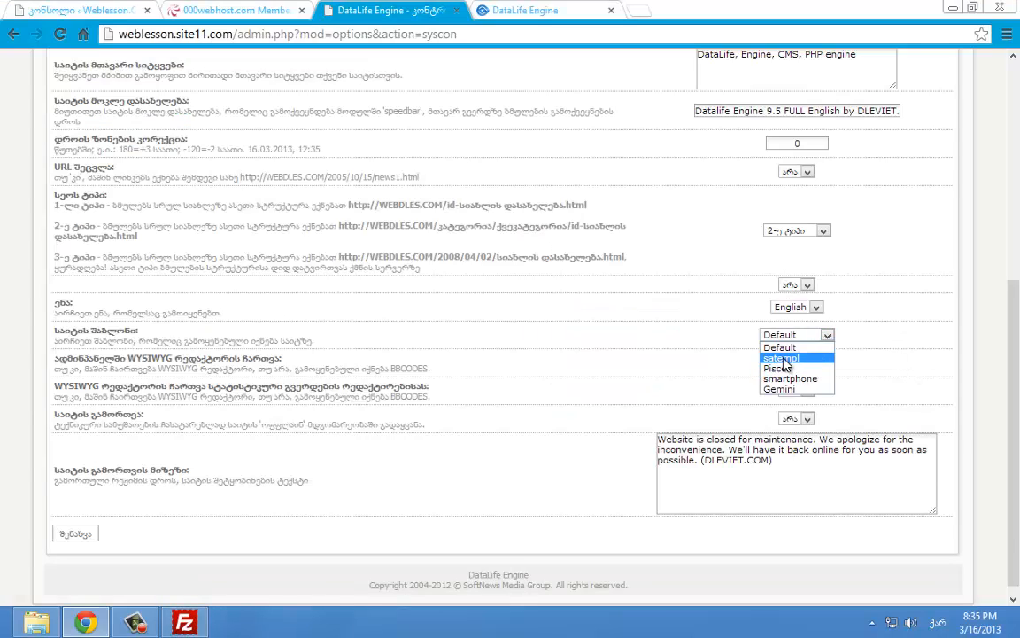
{"action": "left_click", "coordinate": [816, 366]}
{"action": "scroll", "coordinate": [283, 428], "scroll_direction": "down", "scroll_amount": 1}
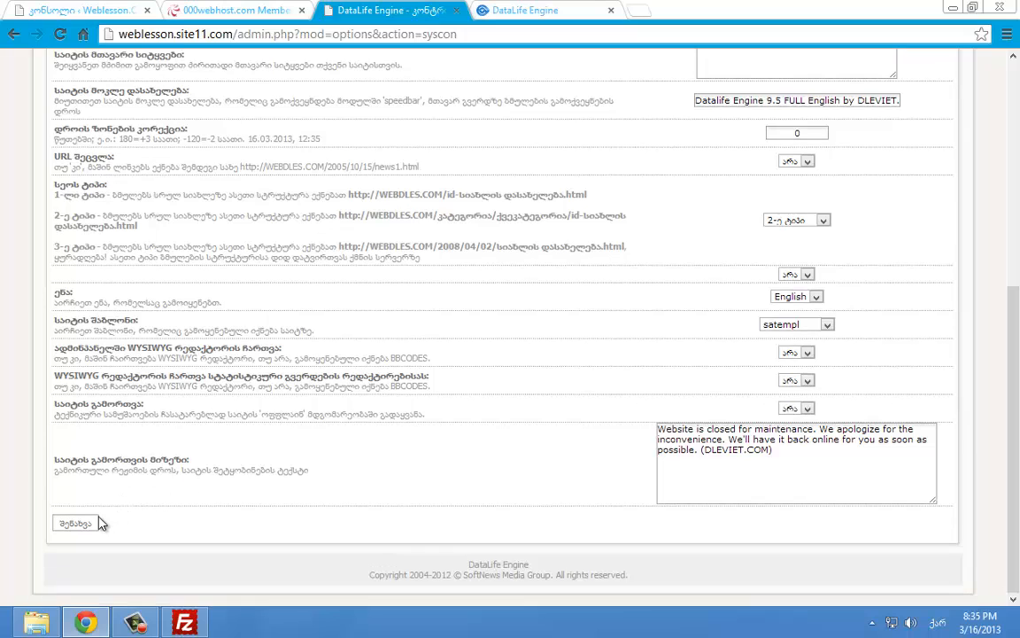
{"action": "left_click", "coordinate": [93, 522]}
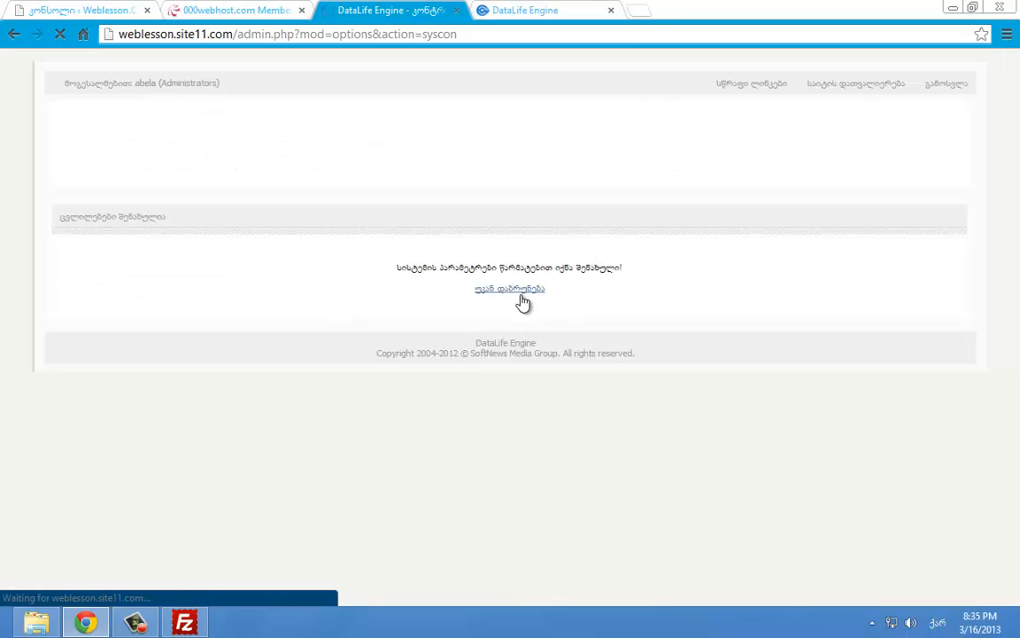
{"action": "left_click", "coordinate": [549, 292]}
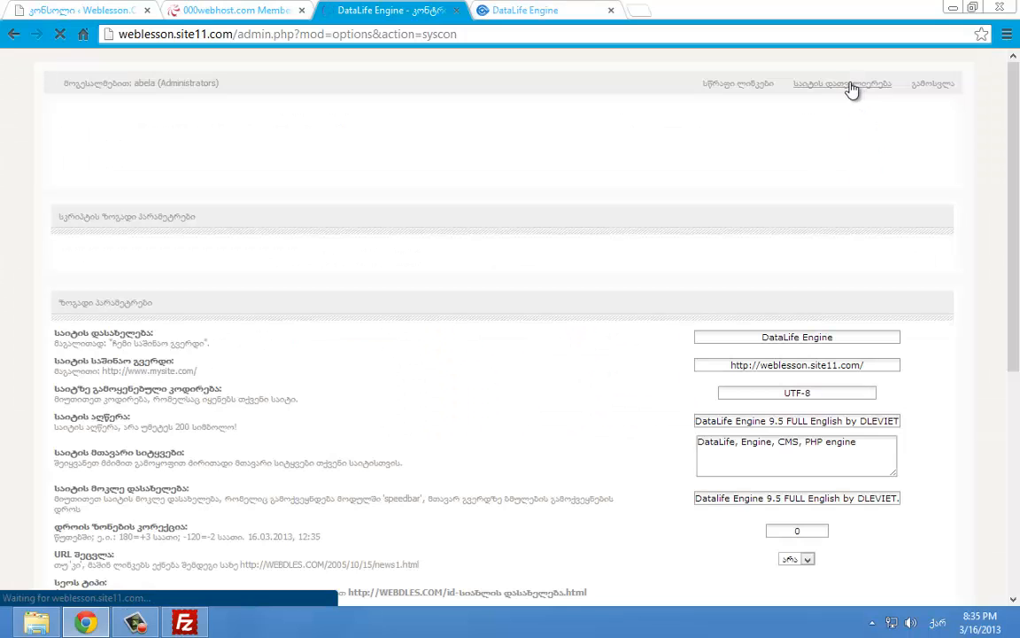
{"action": "left_click", "coordinate": [851, 91]}
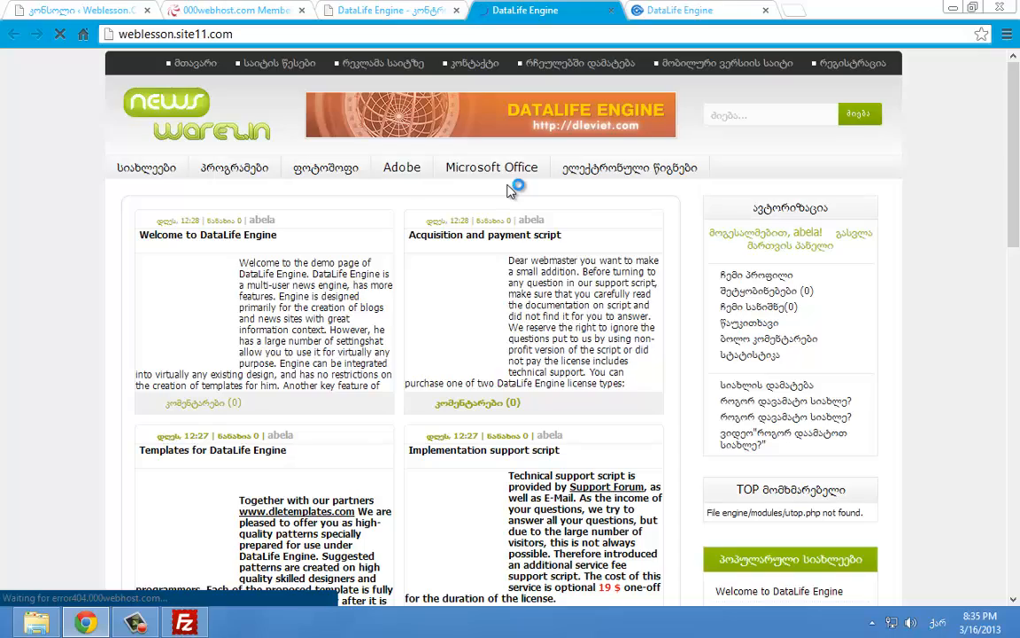
Scroll through the live front page in its new satempl design, then return to the admin settings
{"action": "scroll", "coordinate": [522, 198], "scroll_direction": "down", "scroll_amount": 2}
{"action": "left_click_drag", "start_coordinate": [1013, 213], "coordinate": [1012, 137]}
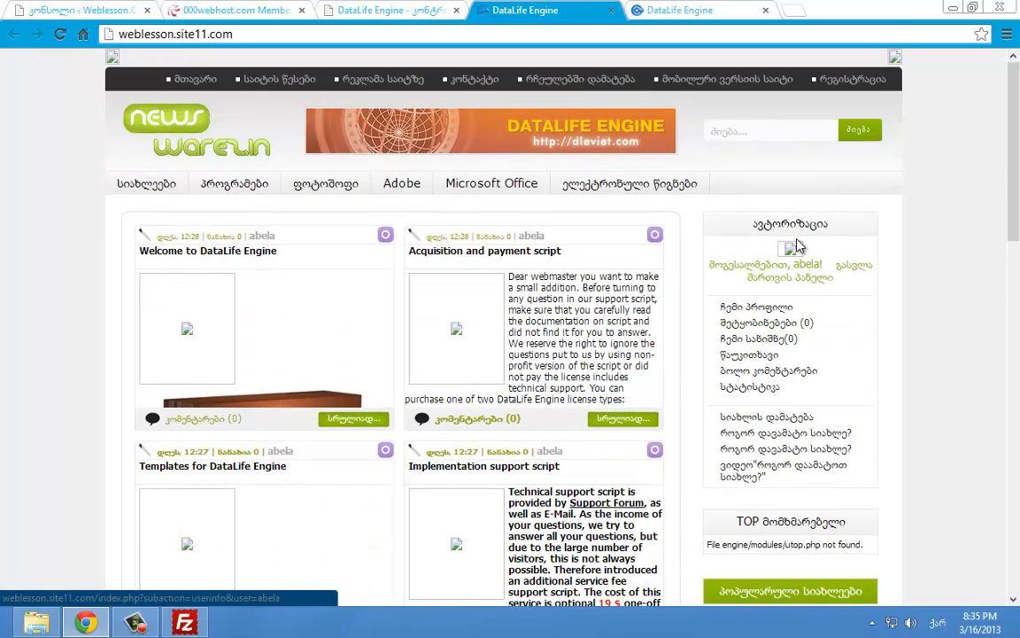
{"action": "mouse_move", "coordinate": [234, 183]}
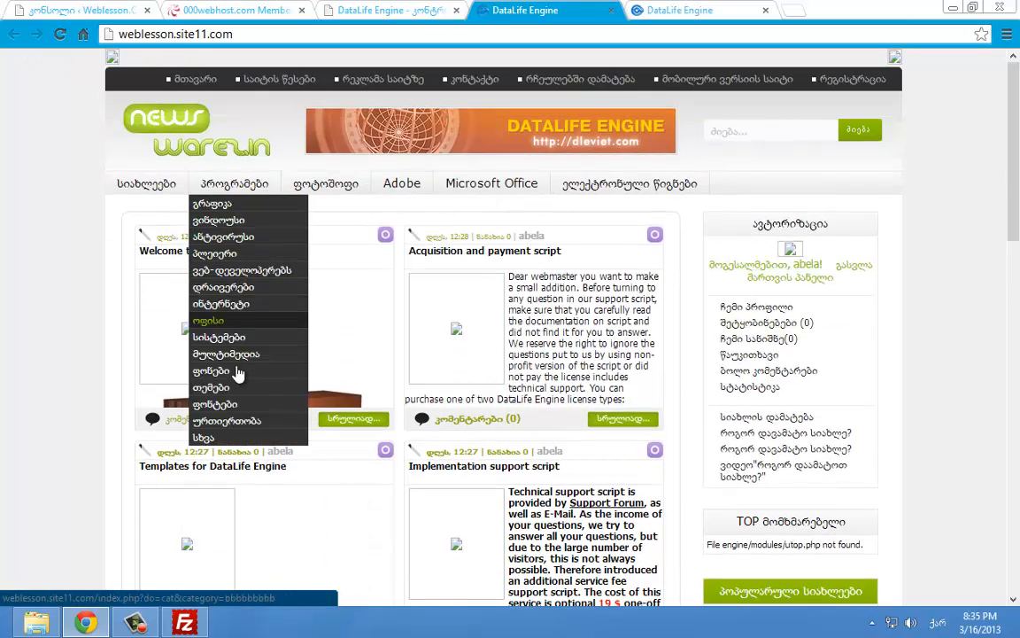
{"action": "scroll", "coordinate": [534, 269], "scroll_direction": "down", "scroll_amount": 2}
{"action": "scroll", "coordinate": [533, 269], "scroll_direction": "down", "scroll_amount": 10}
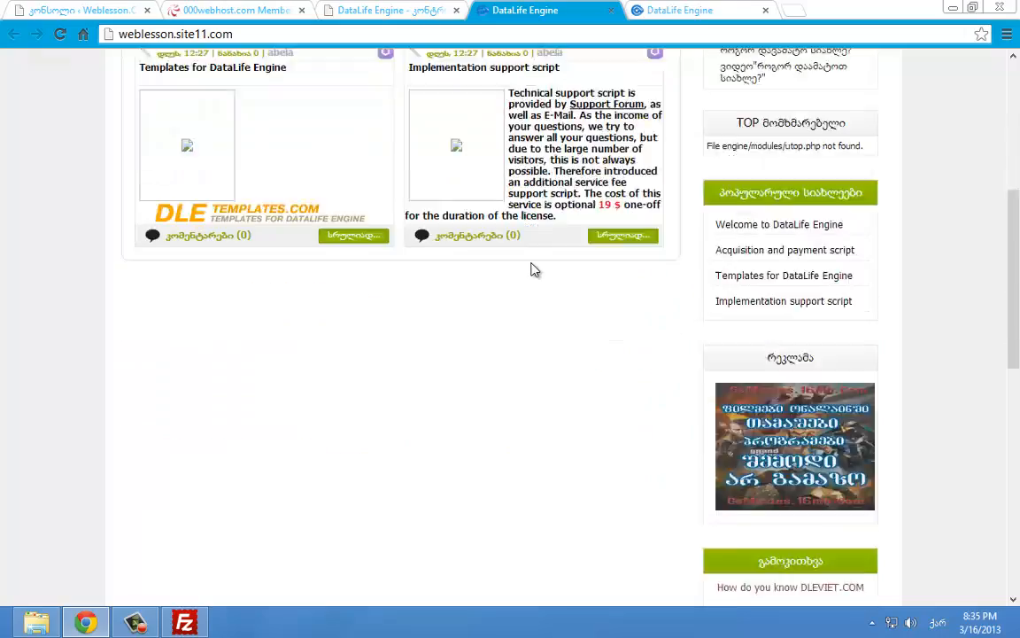
{"action": "scroll", "coordinate": [554, 257], "scroll_direction": "up", "scroll_amount": 5}
{"action": "scroll", "coordinate": [558, 255], "scroll_direction": "up", "scroll_amount": 2}
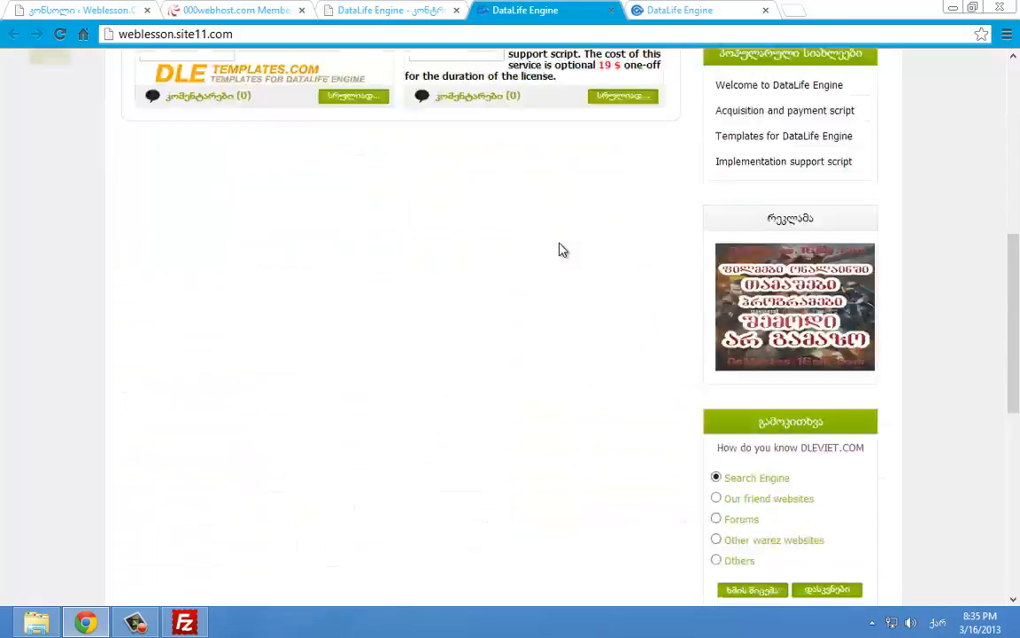
{"action": "scroll", "coordinate": [558, 253], "scroll_direction": "down", "scroll_amount": 5}
{"action": "scroll", "coordinate": [558, 252], "scroll_direction": "up", "scroll_amount": 5}
{"action": "left_click", "coordinate": [390, 11]}
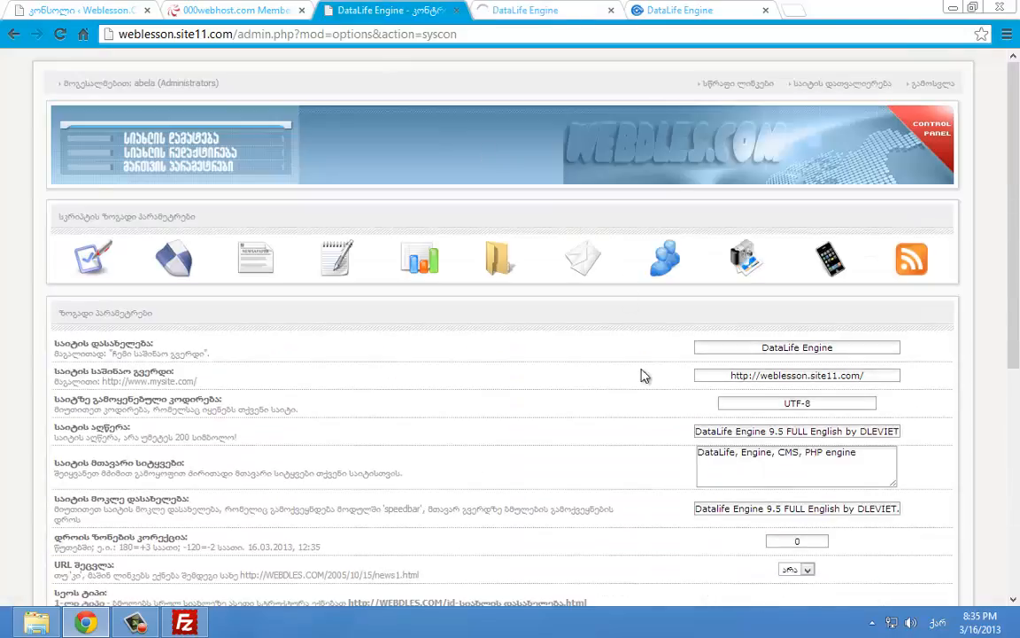
Load the 000webhost control panel for the site's domain and launch its online File Manager
{"action": "scroll", "coordinate": [644, 375], "scroll_direction": "down", "scroll_amount": 4}
{"action": "left_click", "coordinate": [235, 10]}
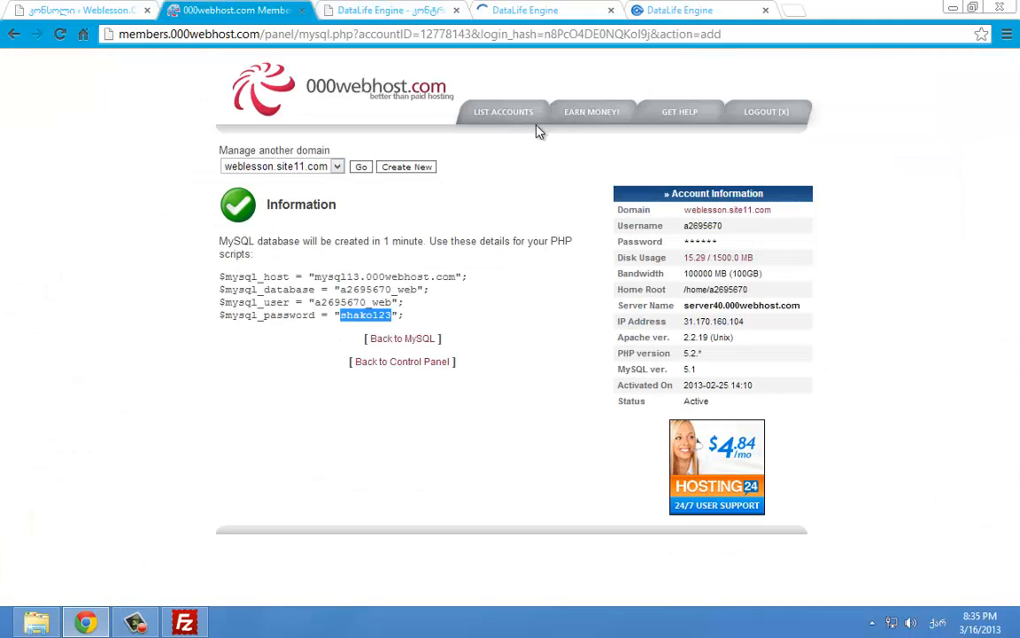
{"action": "left_click", "coordinate": [408, 168]}
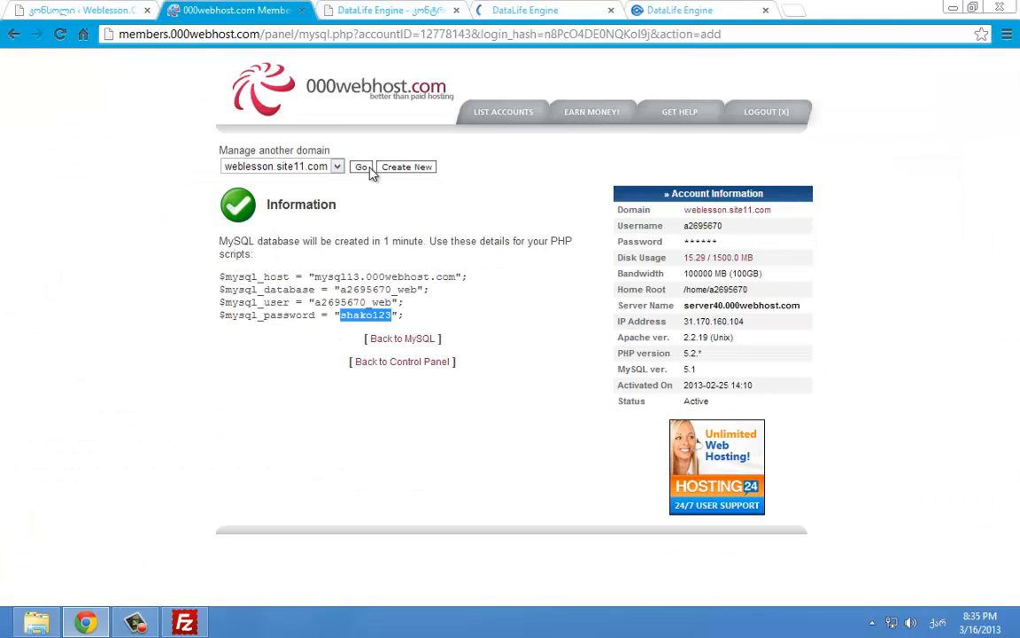
{"action": "left_click", "coordinate": [185, 623]}
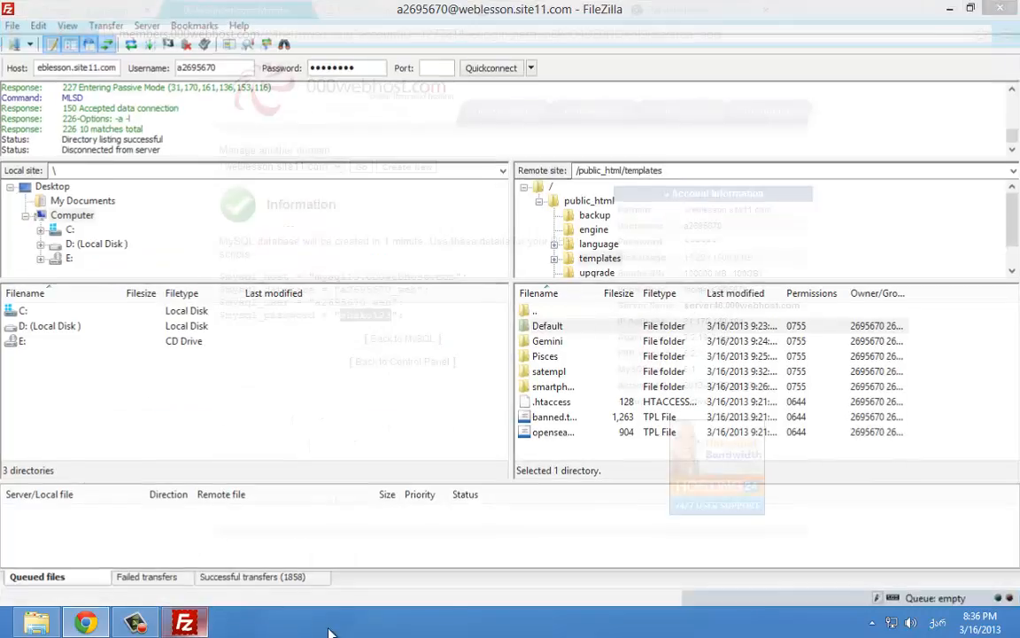
{"action": "left_click", "coordinate": [186, 622]}
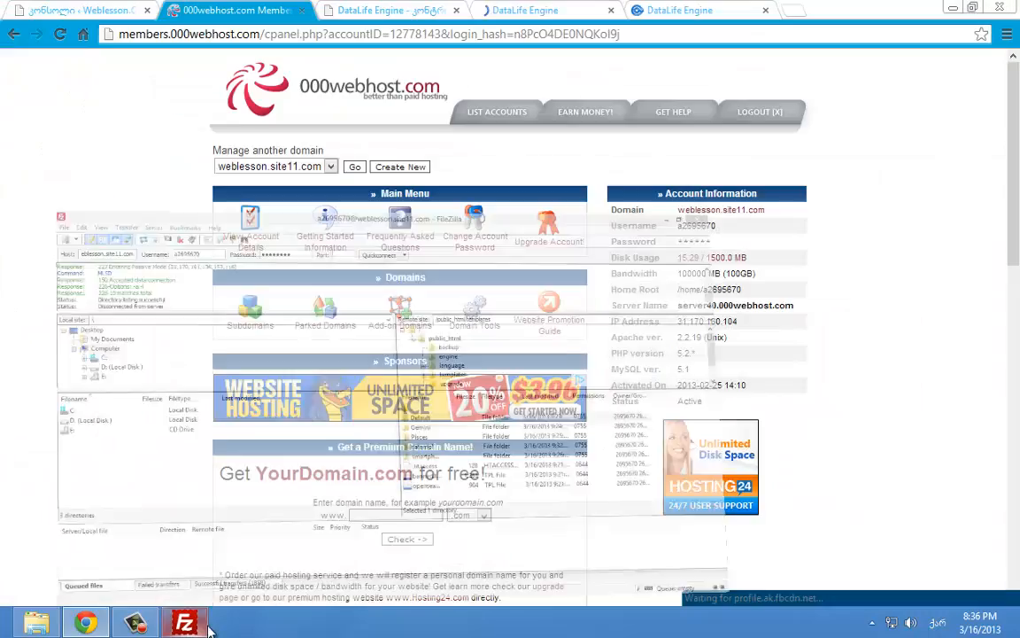
{"action": "scroll", "coordinate": [691, 394], "scroll_direction": "down", "scroll_amount": 8}
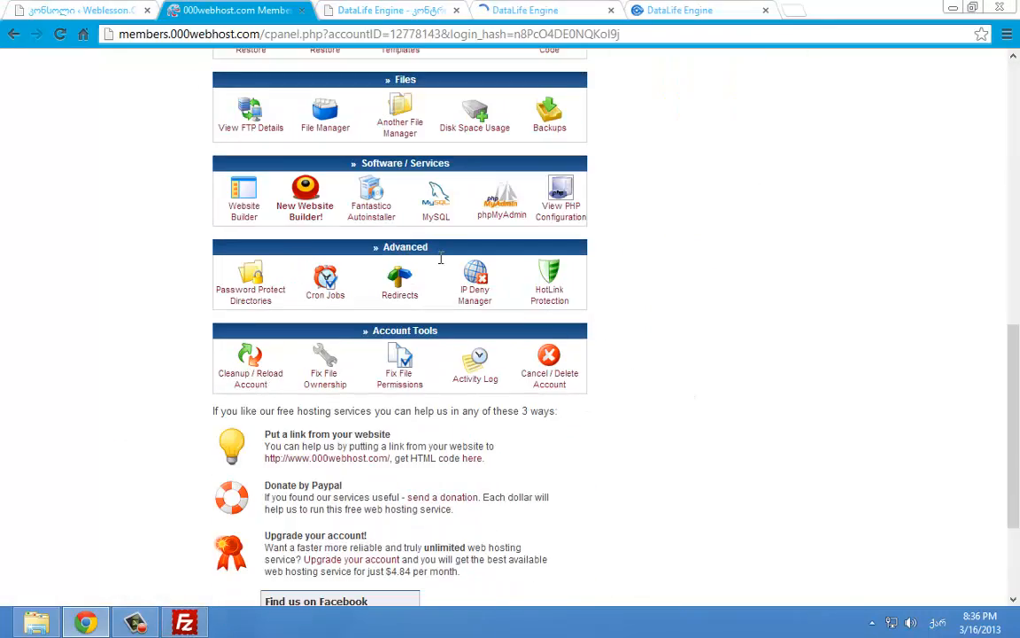
{"action": "scroll", "coordinate": [345, 195], "scroll_direction": "up", "scroll_amount": 1}
{"action": "left_click", "coordinate": [324, 205]}
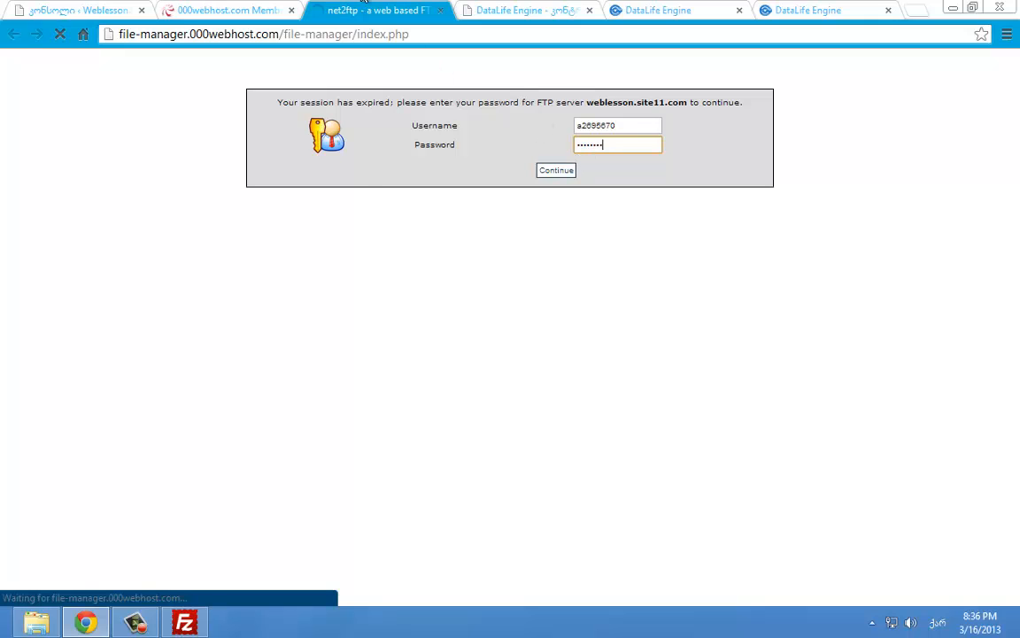
Copy the saved FTP password from FileZilla and open the web file manager at the account root
{"action": "left_click", "coordinate": [189, 617]}
{"action": "left_click_drag", "start_coordinate": [367, 68], "coordinate": [219, 68]}
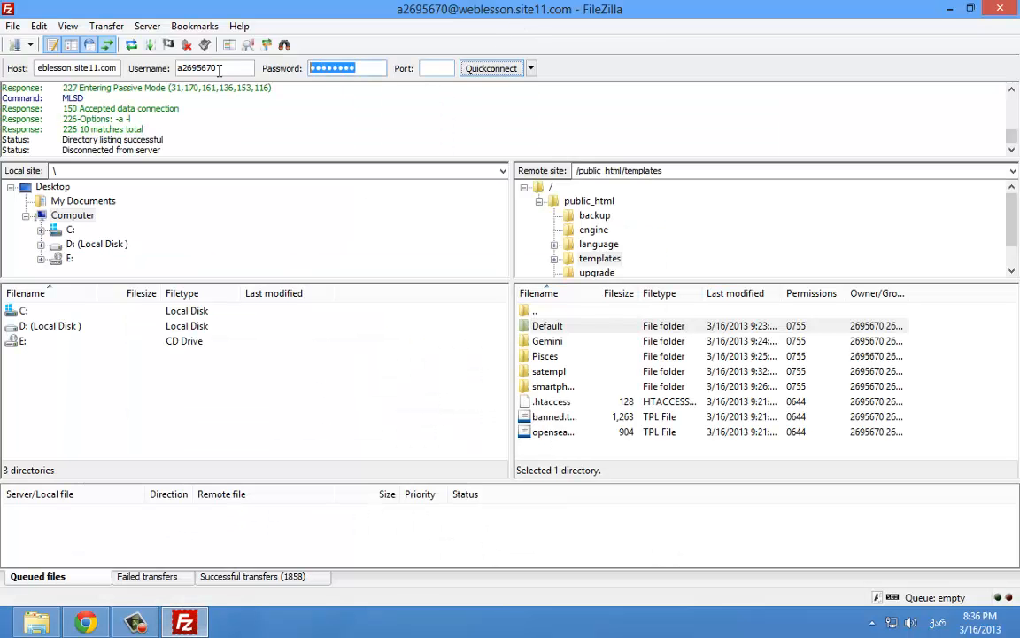
{"action": "left_click", "coordinate": [367, 70]}
{"action": "left_click", "coordinate": [184, 620]}
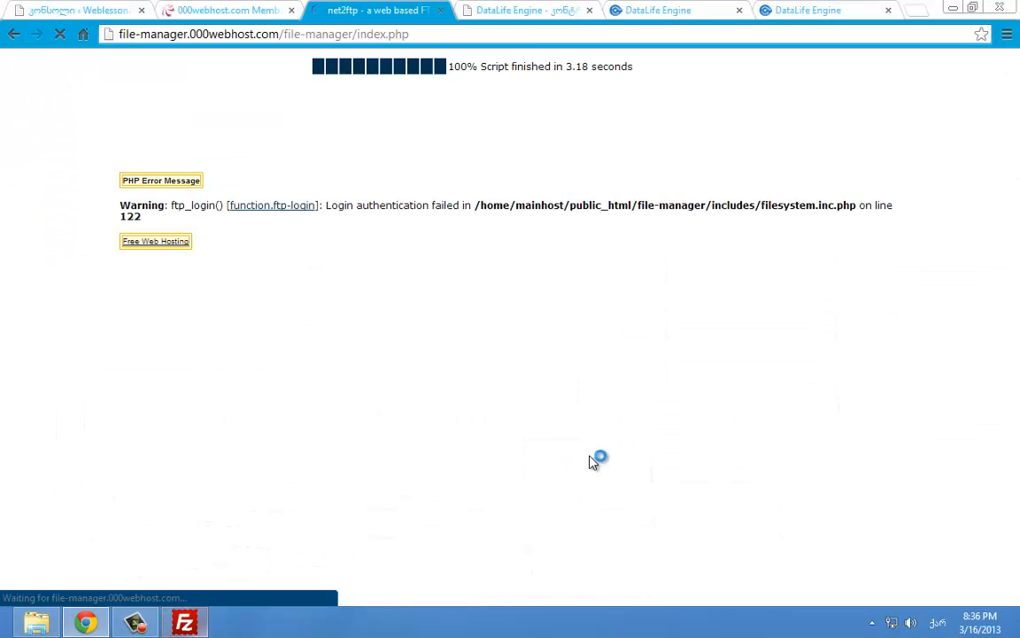
{"action": "left_click", "coordinate": [228, 106]}
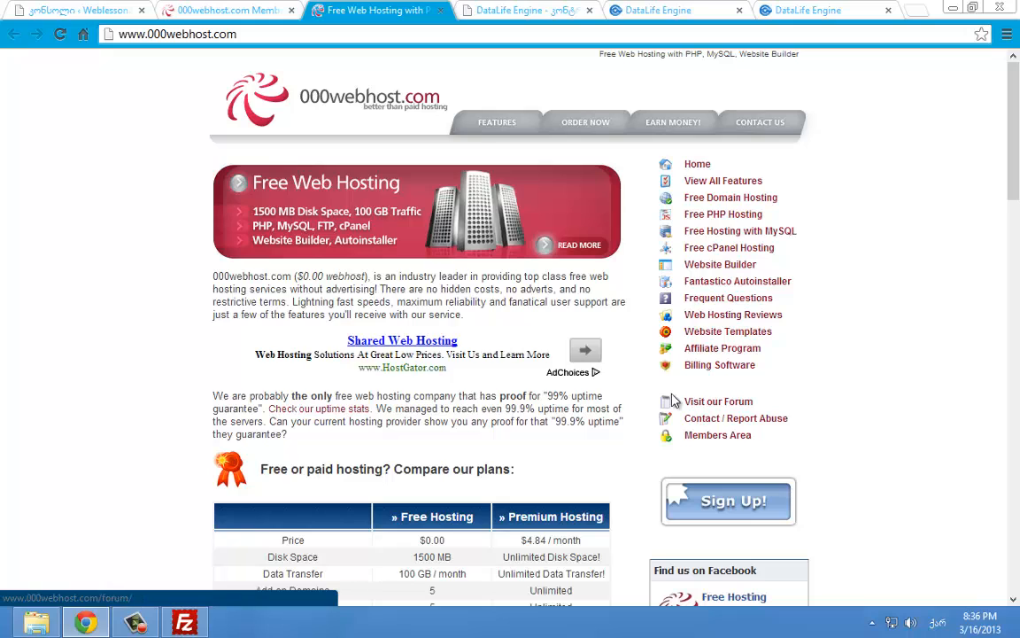
{"action": "left_click", "coordinate": [440, 10]}
{"action": "left_click", "coordinate": [276, 8]}
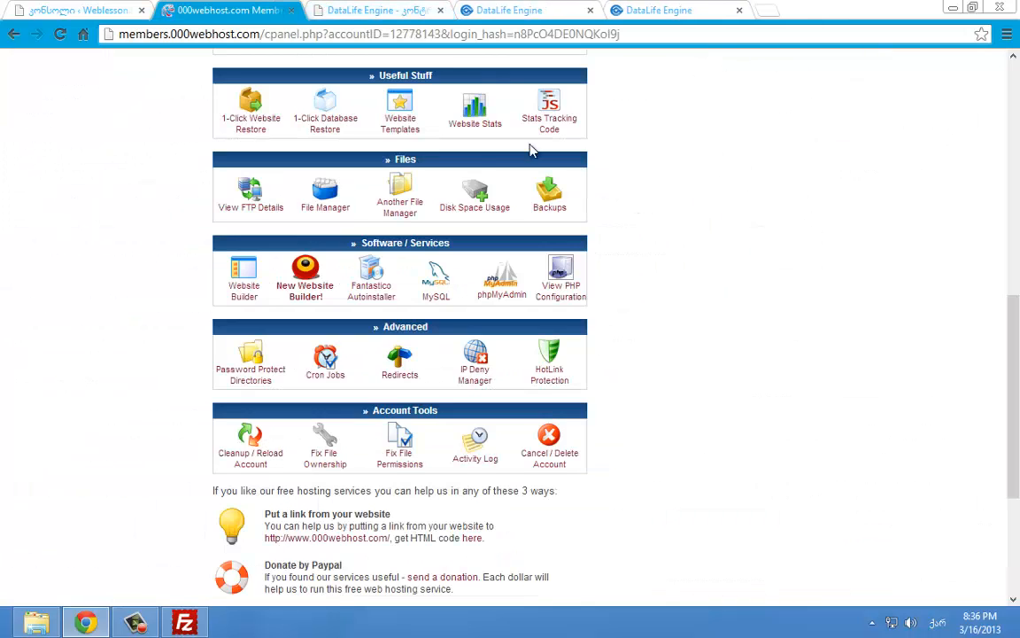
{"action": "scroll", "coordinate": [522, 160], "scroll_direction": "up", "scroll_amount": 3}
{"action": "scroll", "coordinate": [498, 184], "scroll_direction": "down", "scroll_amount": 3}
{"action": "left_click", "coordinate": [321, 196]}
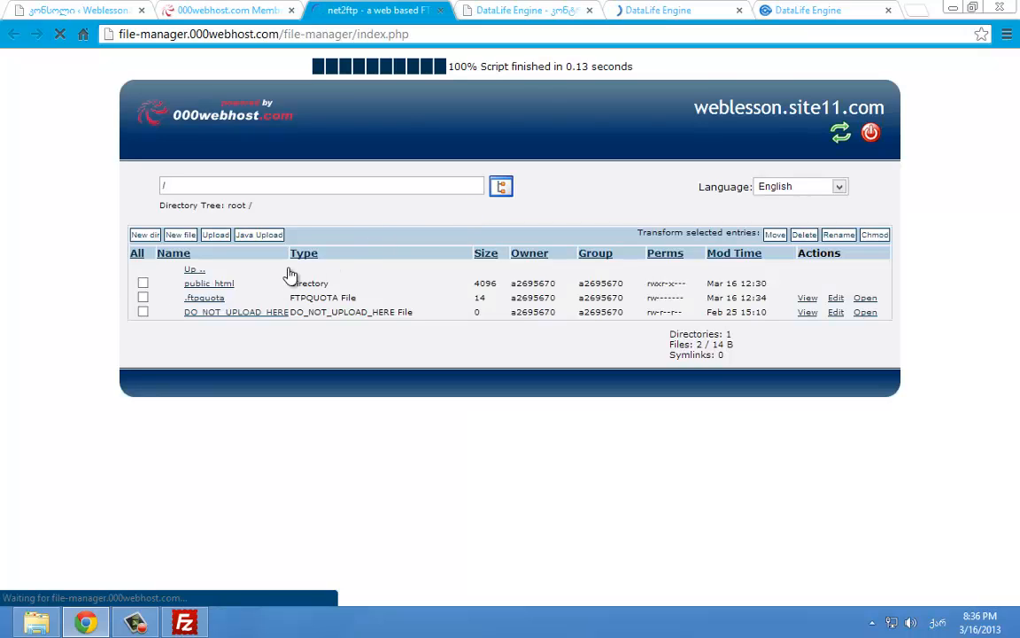
Delete the Default, Gemini, Pisces and smartphone folders from public_html/templates
{"action": "left_click", "coordinate": [197, 285]}
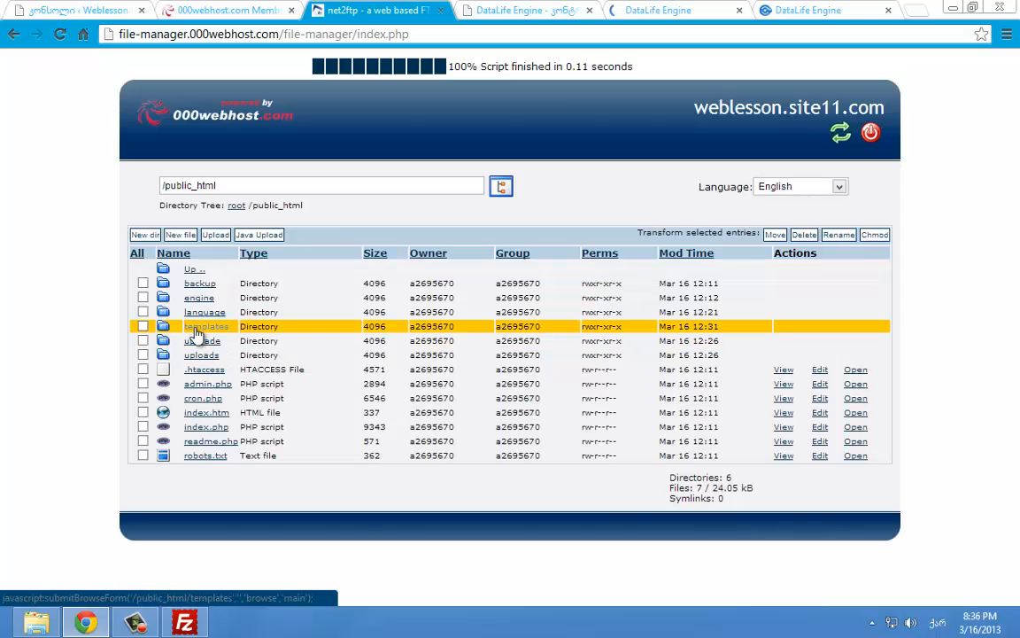
{"action": "left_click", "coordinate": [201, 327]}
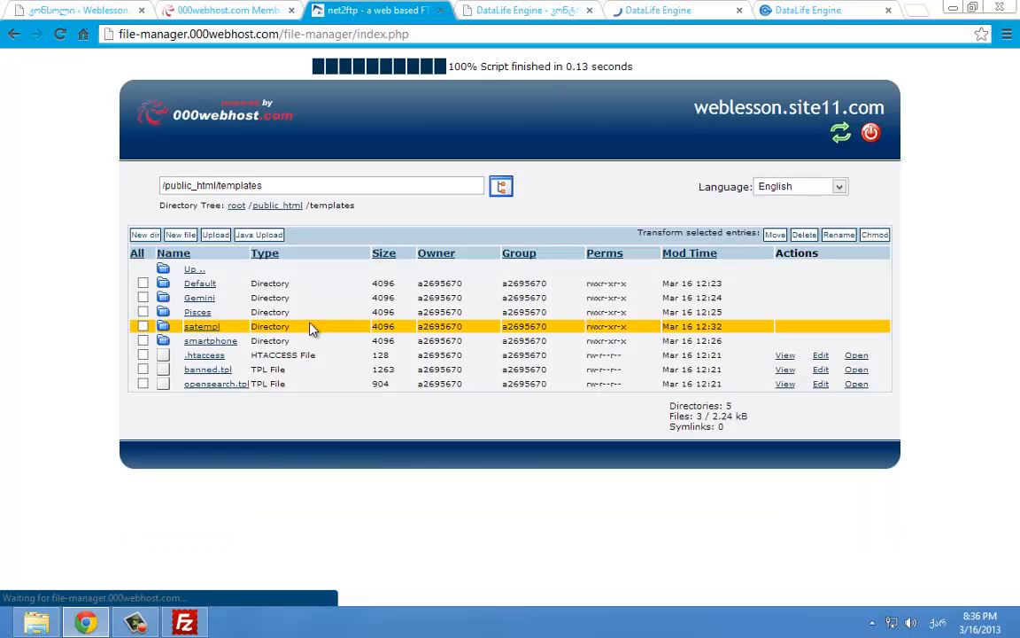
{"action": "left_click", "coordinate": [142, 341]}
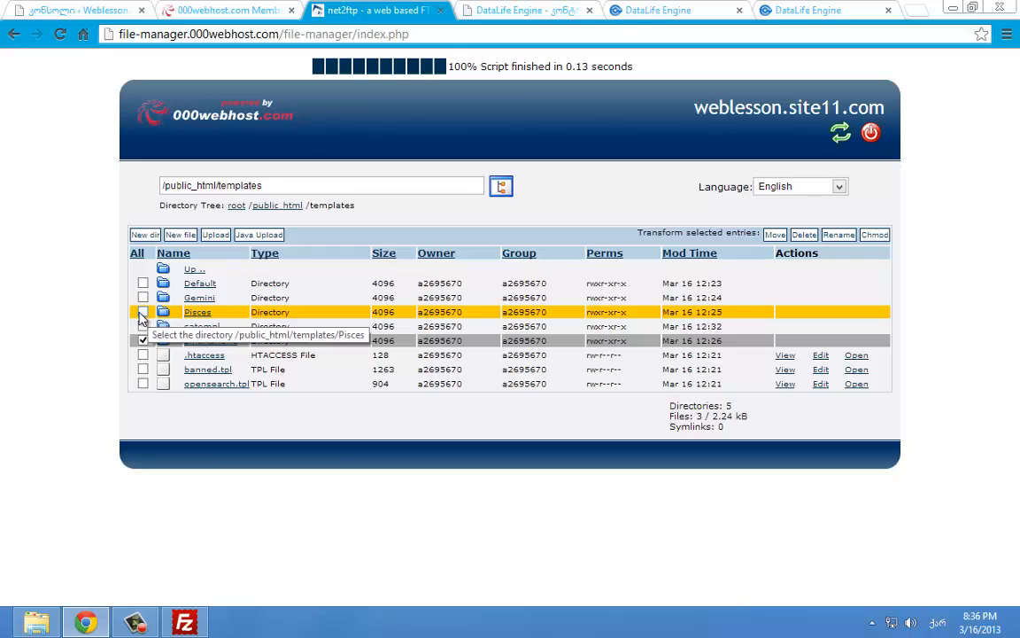
{"action": "left_click", "coordinate": [143, 312]}
{"action": "left_click", "coordinate": [143, 297]}
{"action": "left_click", "coordinate": [143, 282]}
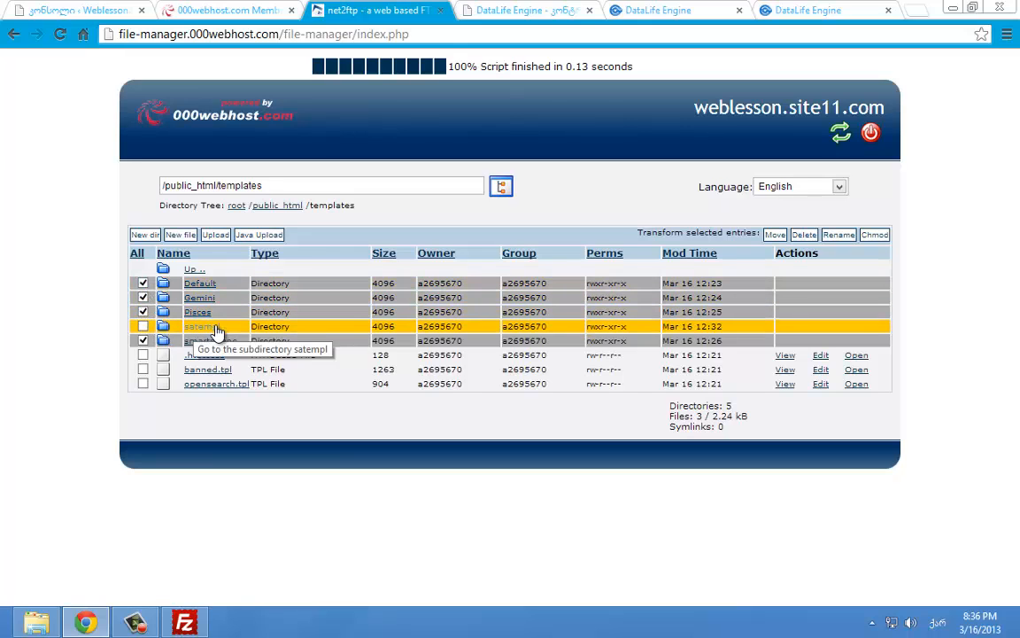
{"action": "left_click", "coordinate": [804, 235]}
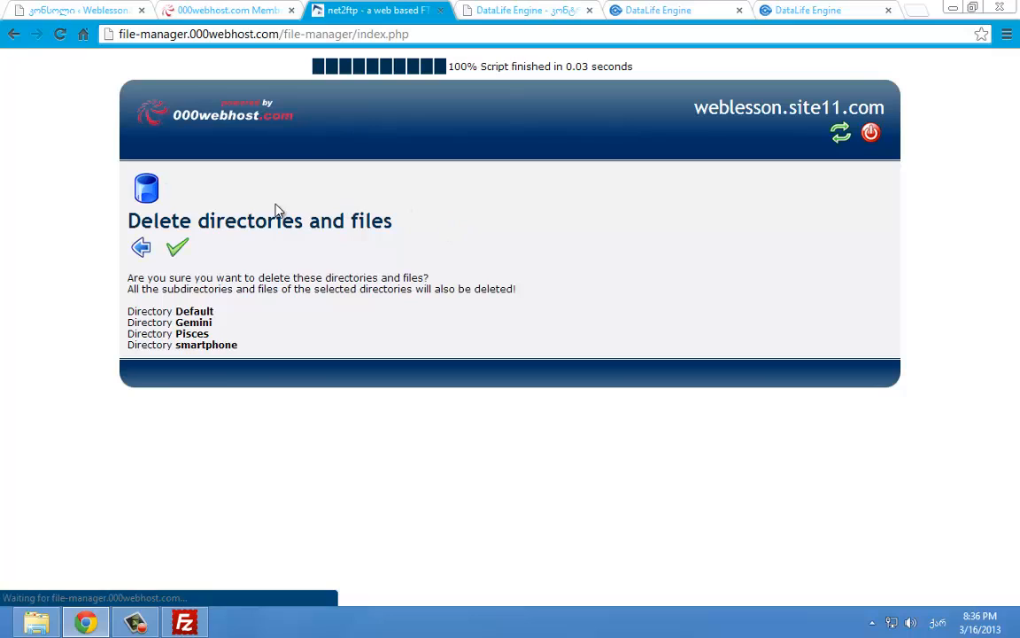
{"action": "left_click", "coordinate": [177, 247]}
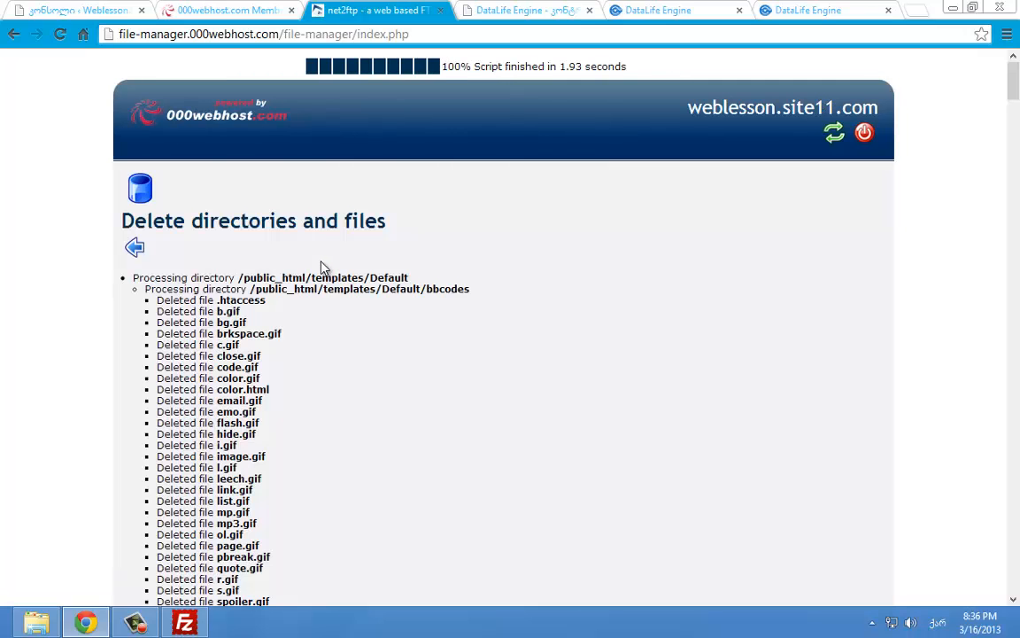
Verify satempl alone remains, preview the site, and close the net2ftp file manager tab
{"action": "left_click", "coordinate": [136, 247]}
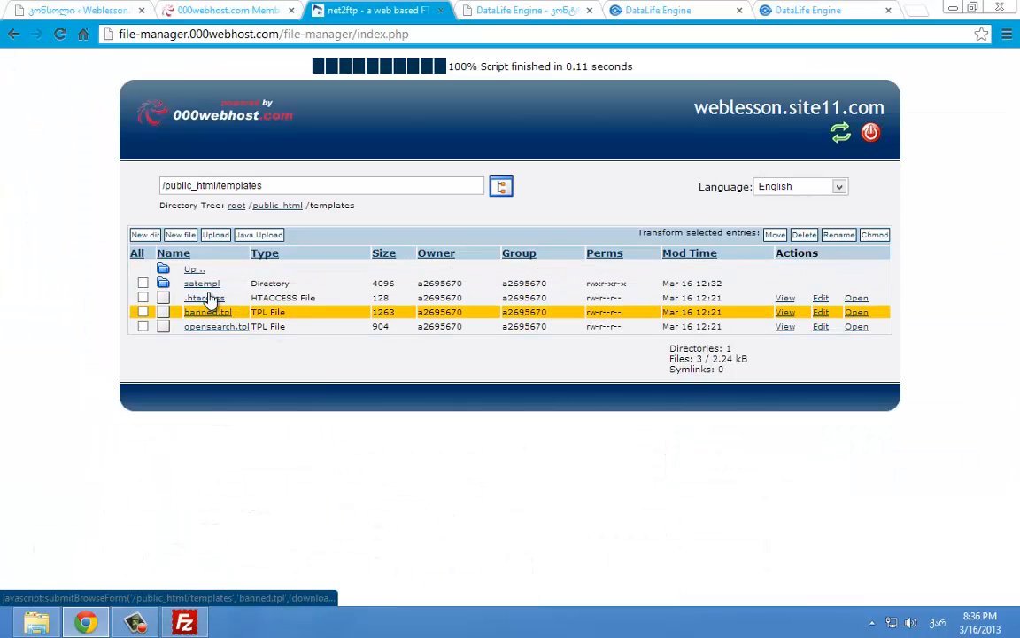
{"action": "double_click", "coordinate": [198, 286]}
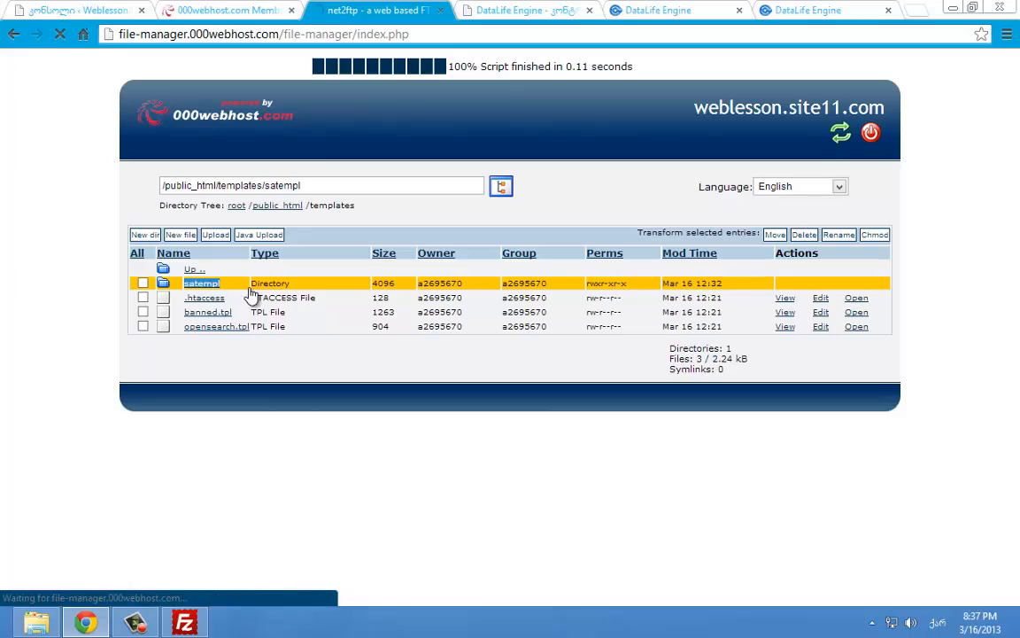
{"action": "left_click", "coordinate": [631, 11]}
{"action": "left_click", "coordinate": [537, 9]}
{"action": "left_click", "coordinate": [643, 10]}
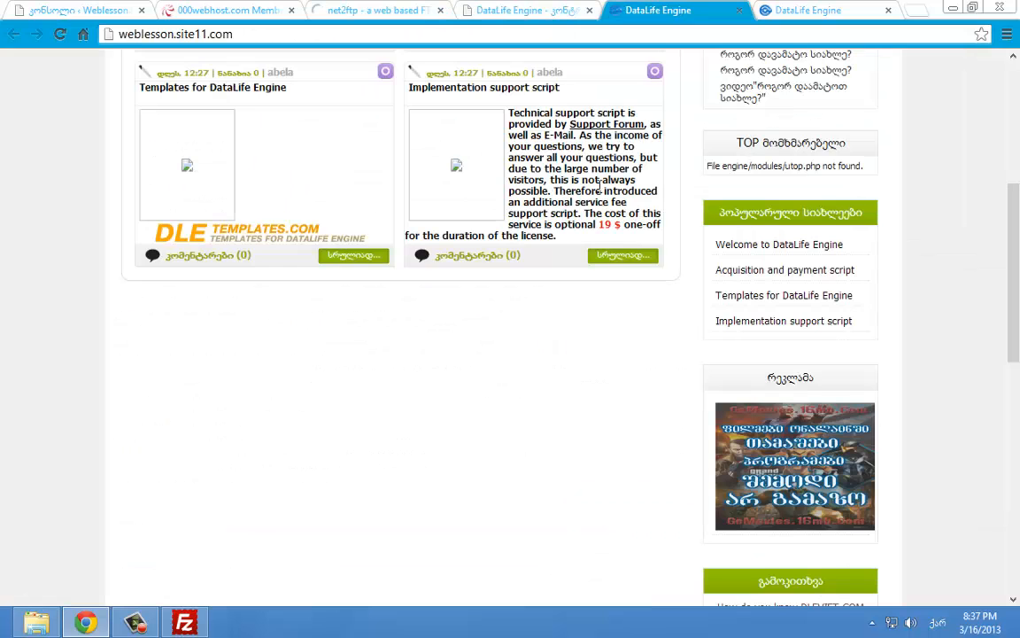
{"action": "scroll", "coordinate": [576, 225], "scroll_direction": "up", "scroll_amount": 5}
{"action": "left_click", "coordinate": [413, 9]}
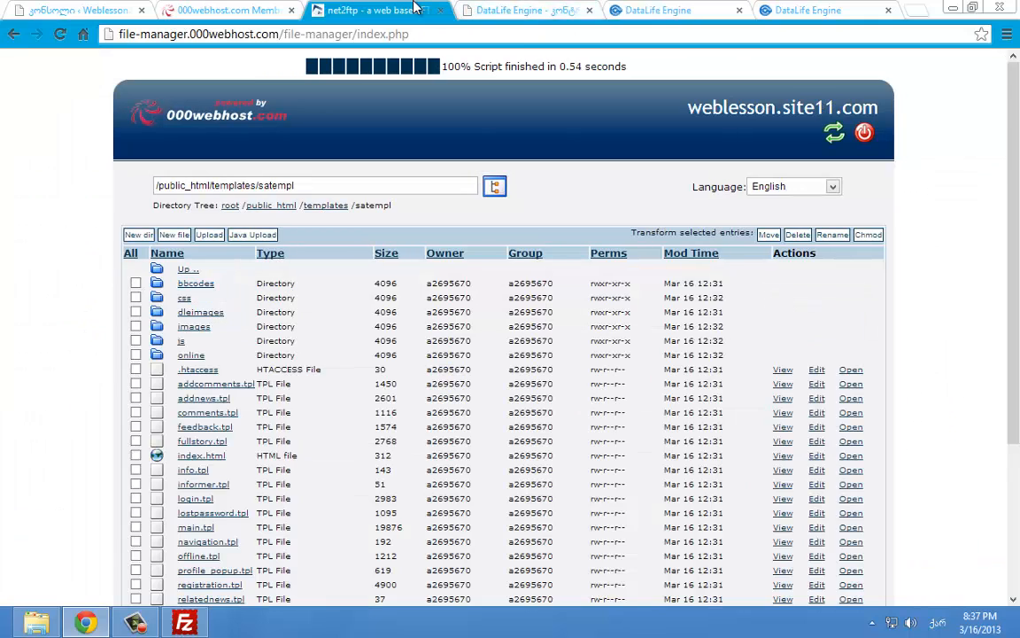
{"action": "scroll", "coordinate": [401, 93], "scroll_direction": "down", "scroll_amount": 3}
{"action": "scroll", "coordinate": [400, 93], "scroll_direction": "up", "scroll_amount": 3}
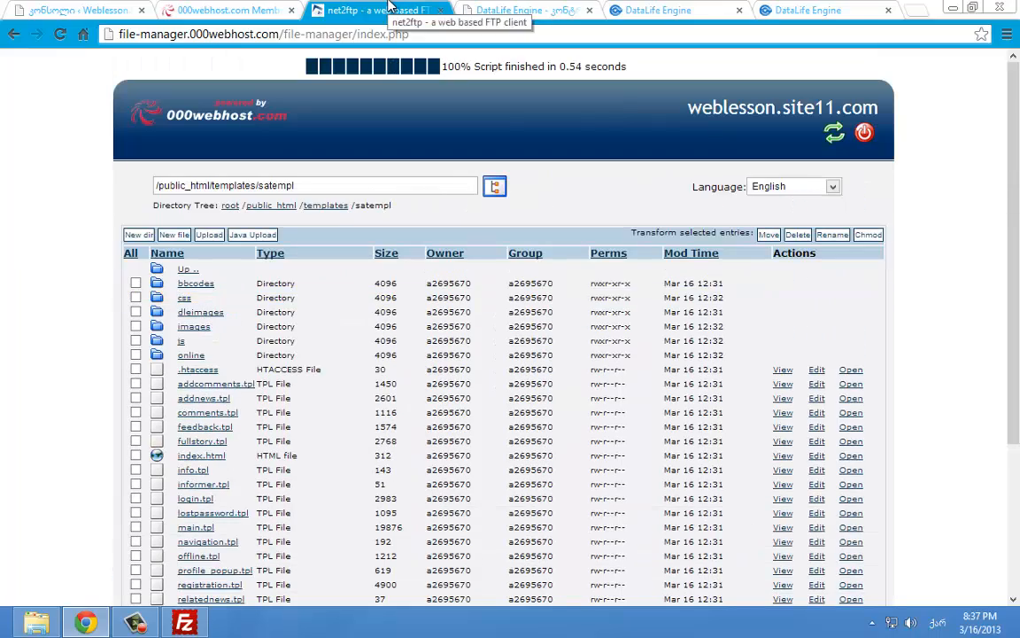
{"action": "middle_click", "coordinate": [372, 7]}
Review the site front page alongside the other open 000webhost and DataLife tabs
{"action": "left_click", "coordinate": [498, 8]}
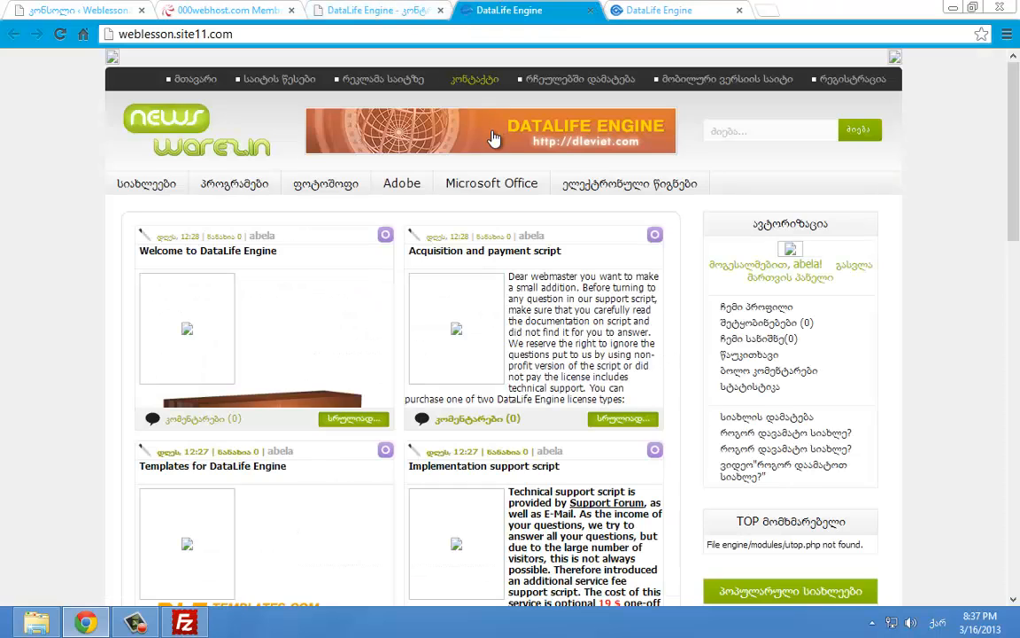
{"action": "scroll", "coordinate": [493, 140], "scroll_direction": "down", "scroll_amount": 8}
{"action": "scroll", "coordinate": [992, 183], "scroll_direction": "up", "scroll_amount": 8}
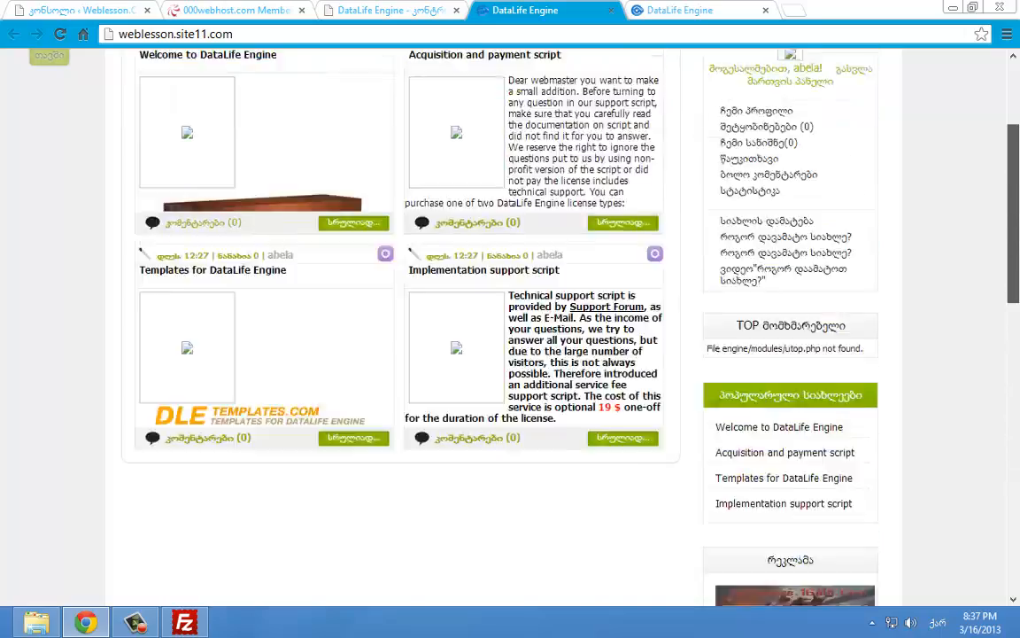
{"action": "left_click_drag", "start_coordinate": [1014, 233], "coordinate": [1019, 162]}
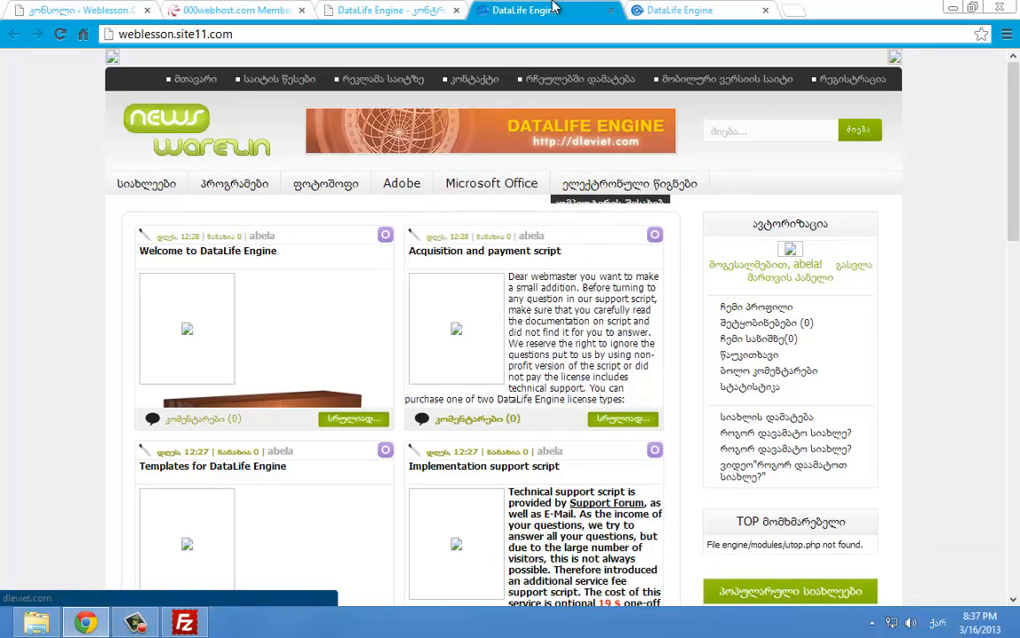
{"action": "left_click", "coordinate": [288, 10]}
{"action": "left_click", "coordinate": [387, 9]}
{"action": "scroll", "coordinate": [516, 141], "scroll_direction": "up", "scroll_amount": 3}
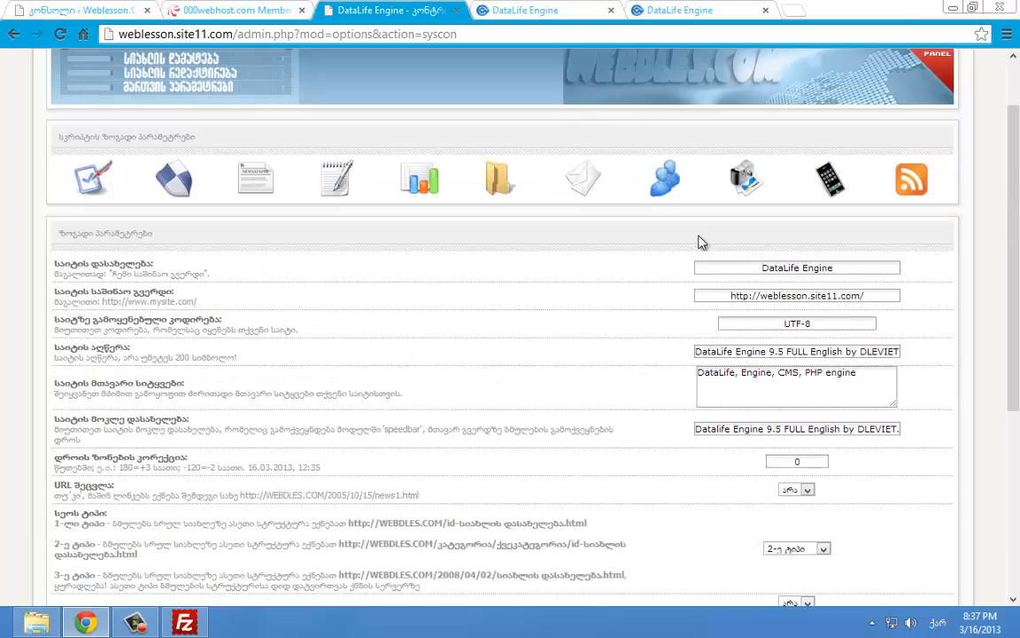
{"action": "left_click", "coordinate": [540, 9]}
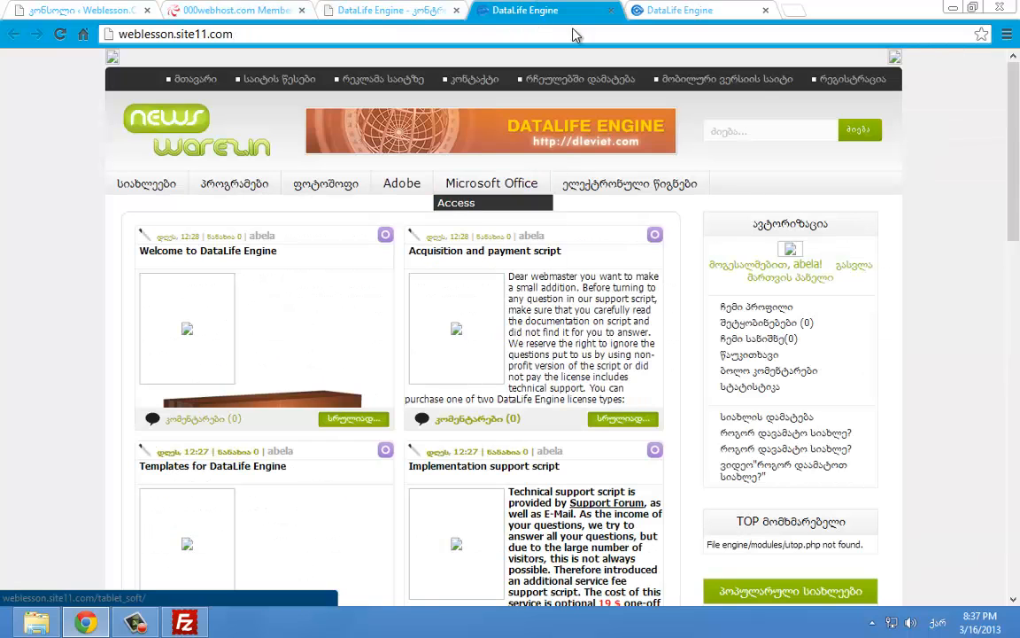
{"action": "left_click", "coordinate": [649, 9]}
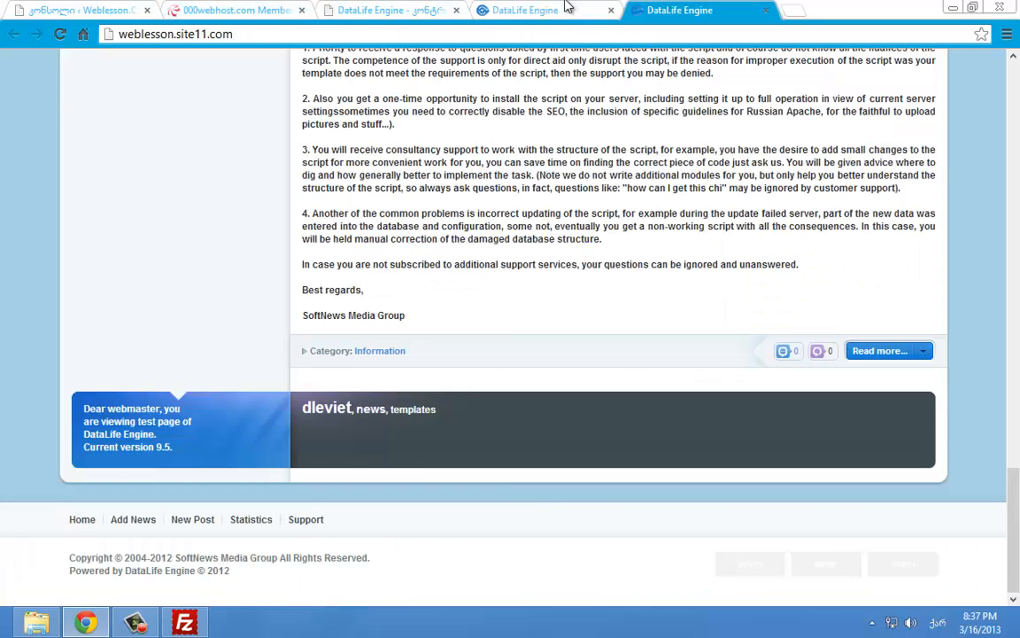
{"action": "left_click", "coordinate": [569, 7]}
Close the duplicate DataLife Engine tab still showing the old default design
{"action": "middle_click", "coordinate": [665, 13]}
{"action": "scroll", "coordinate": [618, 114], "scroll_direction": "down", "scroll_amount": 2}
{"action": "scroll", "coordinate": [618, 114], "scroll_direction": "up", "scroll_amount": 2}
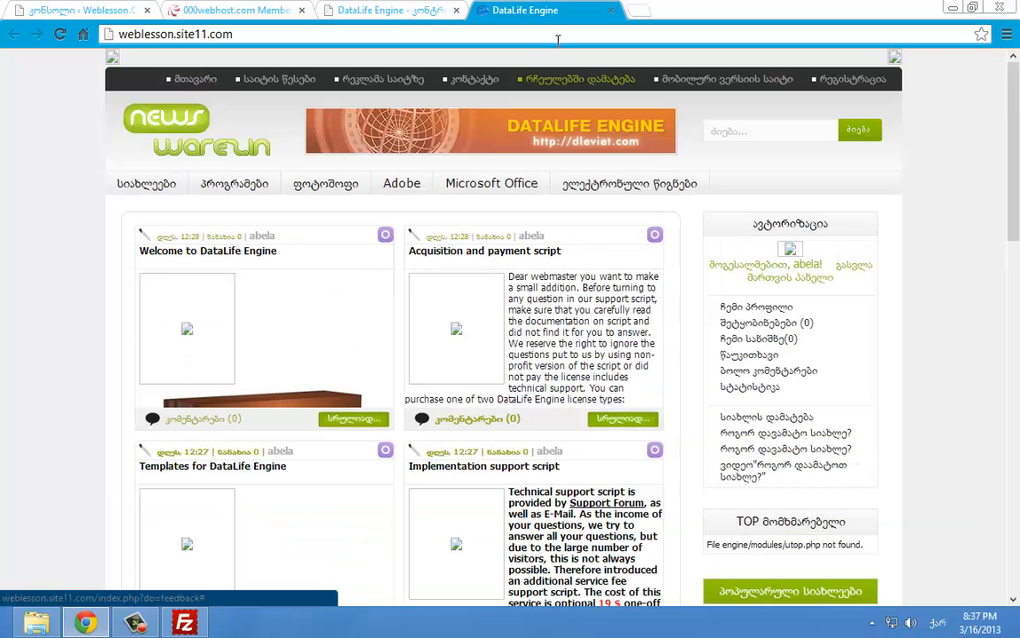
{"action": "left_click", "coordinate": [390, 10]}
{"action": "scroll", "coordinate": [673, 301], "scroll_direction": "down", "scroll_amount": 3}
{"action": "scroll", "coordinate": [620, 318], "scroll_direction": "up", "scroll_amount": 4}
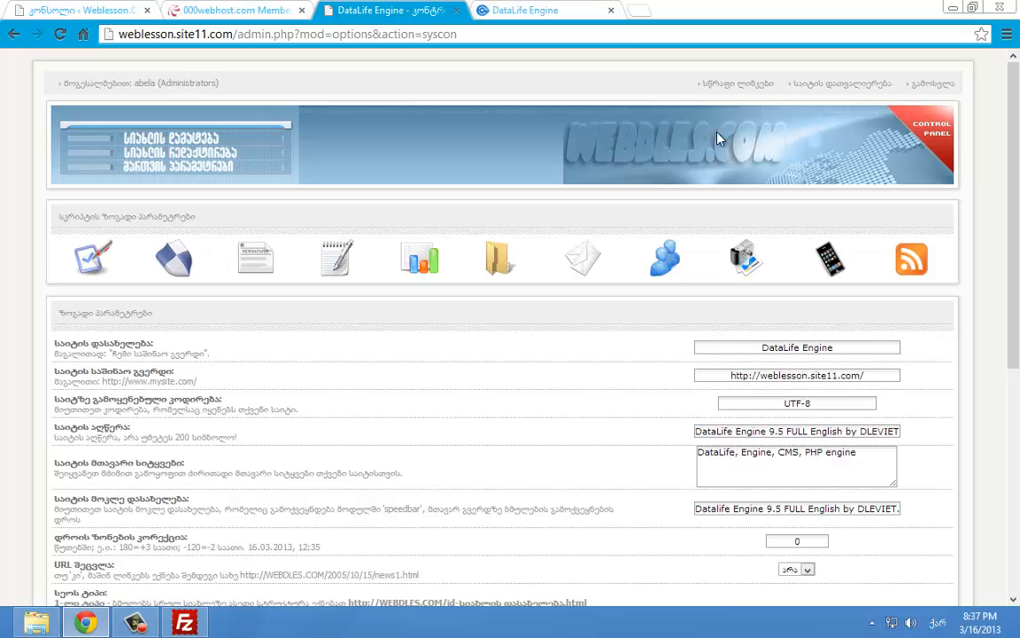
Open the general script settings and set the site title to Weblesson.Comuf.Com
{"action": "left_click", "coordinate": [728, 84]}
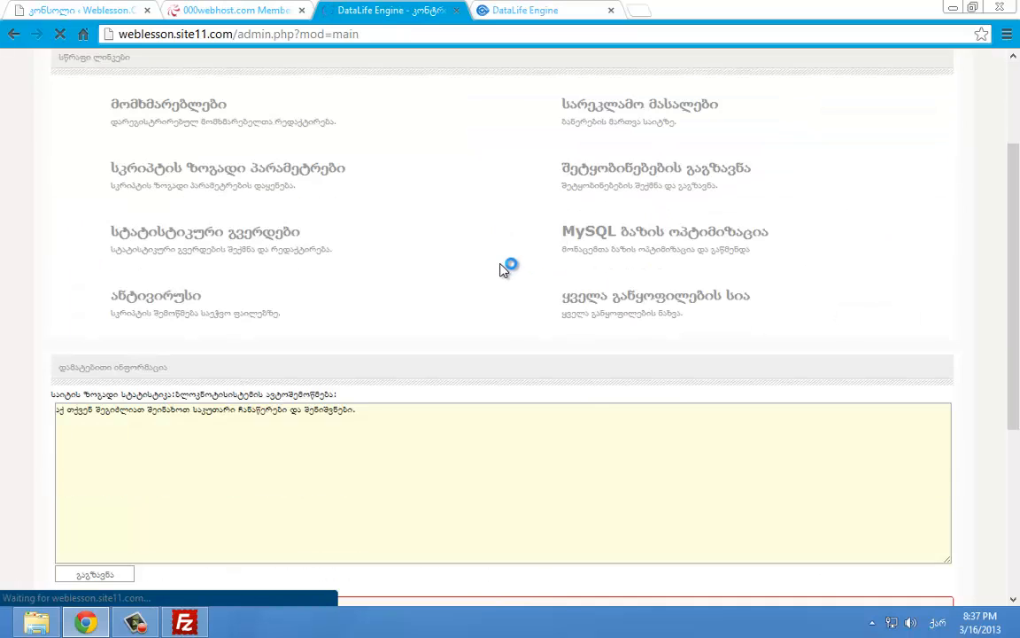
{"action": "scroll", "coordinate": [500, 270], "scroll_direction": "up", "scroll_amount": 2}
{"action": "scroll", "coordinate": [495, 268], "scroll_direction": "down", "scroll_amount": 3}
{"action": "scroll", "coordinate": [489, 268], "scroll_direction": "up", "scroll_amount": 3}
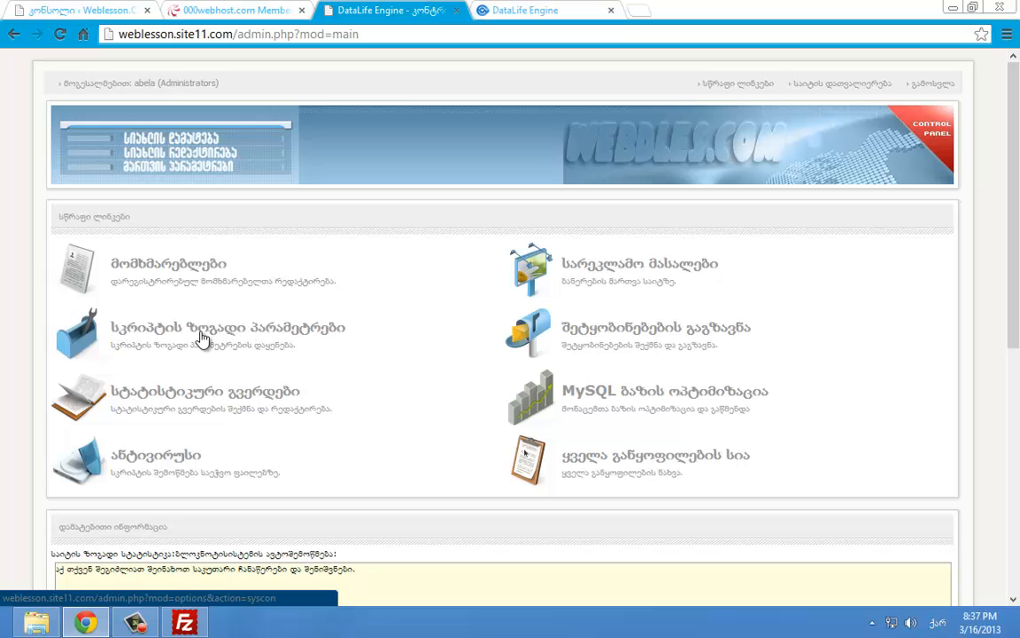
{"action": "left_click", "coordinate": [237, 310]}
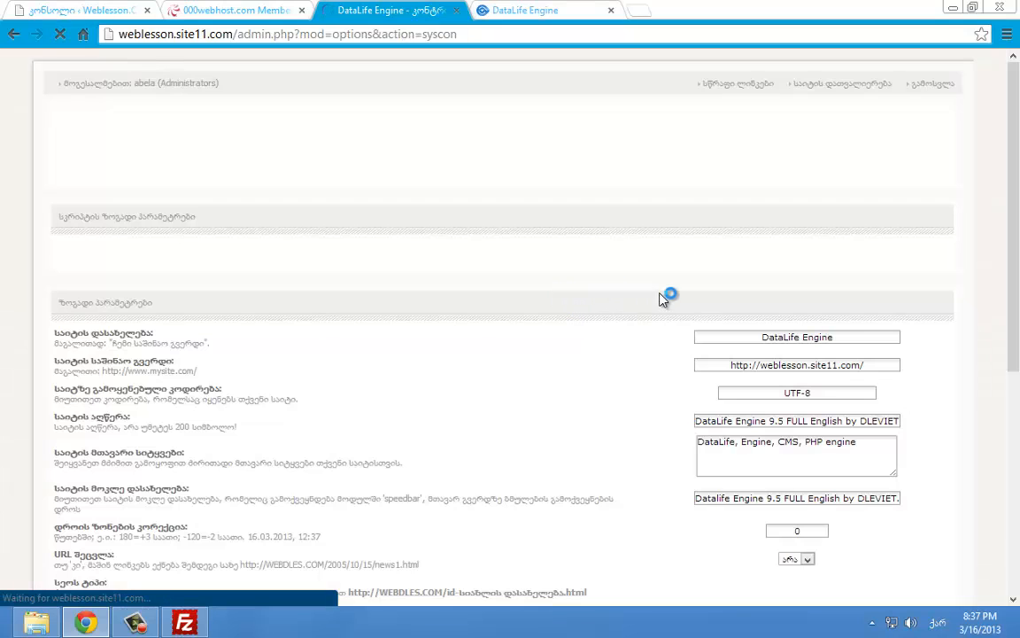
{"action": "scroll", "coordinate": [679, 295], "scroll_direction": "down", "scroll_amount": 1}
{"action": "left_click_drag", "start_coordinate": [733, 268], "coordinate": [856, 286]}
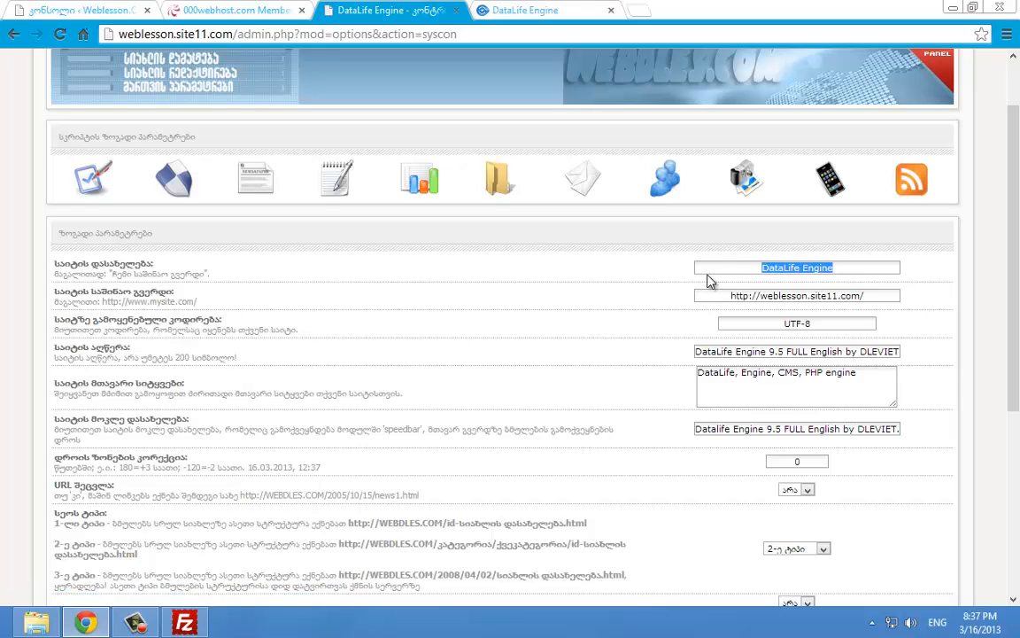
{"action": "key", "text": "alt+shift"}
{"action": "type", "text": "ვ"}
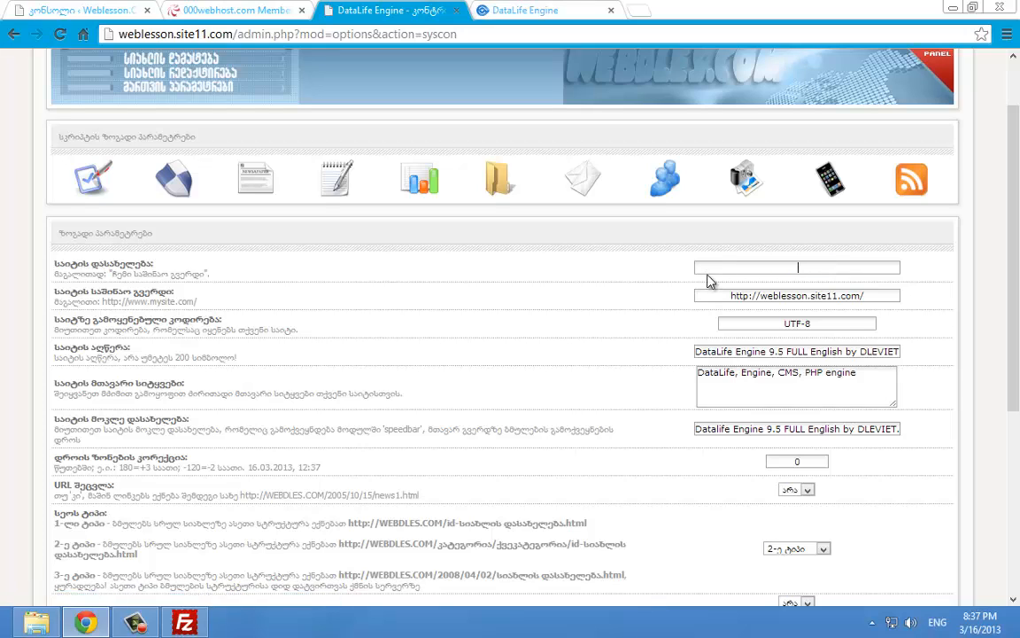
{"action": "type", "text": "Weblesson.Comuf.Com"}
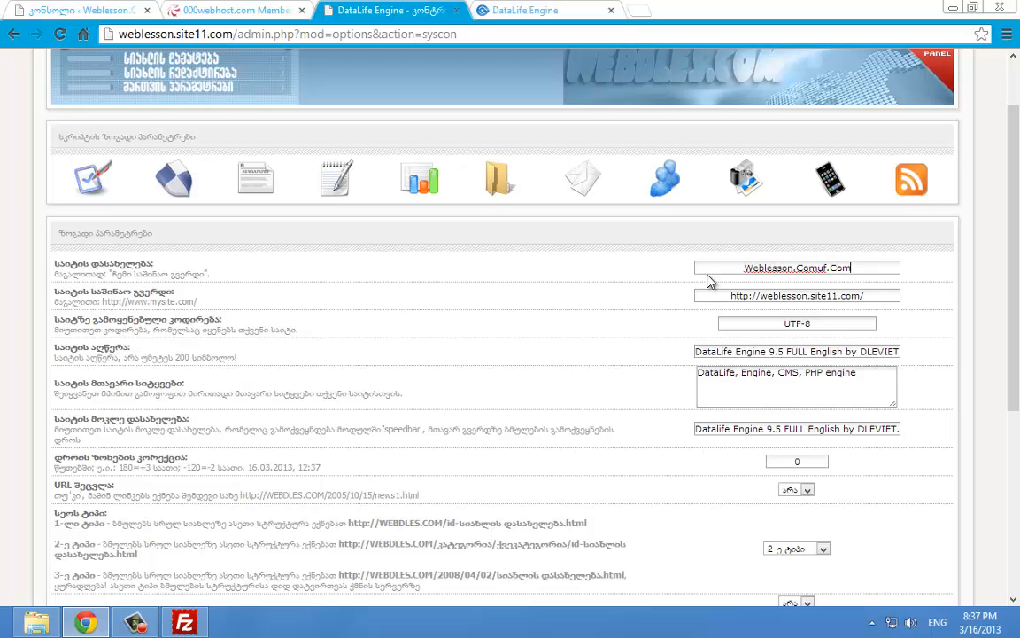
Select the site description value and glance at the site's front page
{"action": "scroll", "coordinate": [709, 282], "scroll_direction": "down", "scroll_amount": 2}
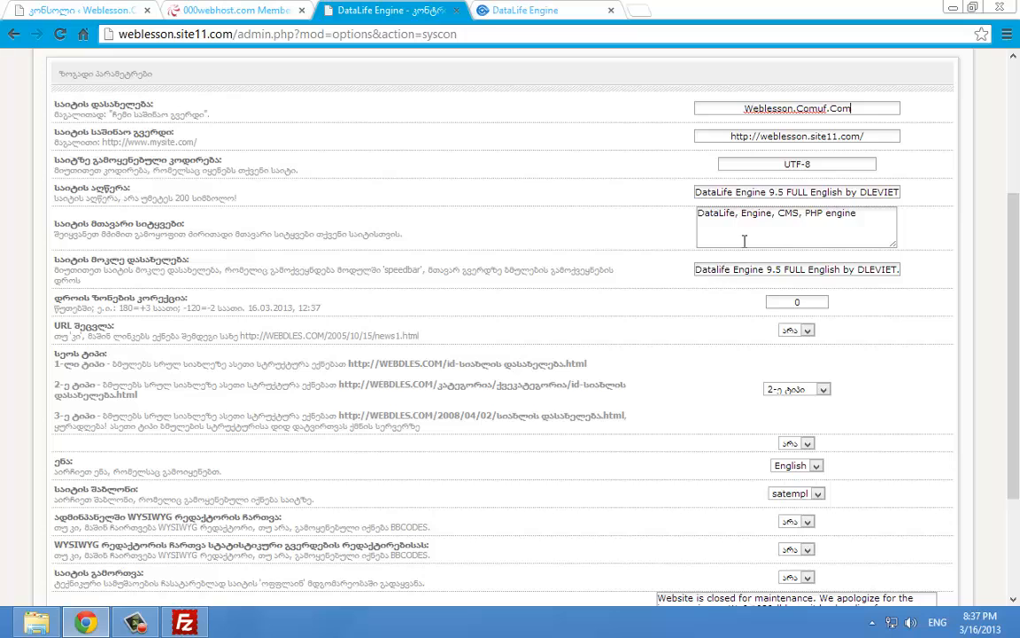
{"action": "double_click", "coordinate": [739, 192]}
{"action": "triple_click", "coordinate": [740, 192]}
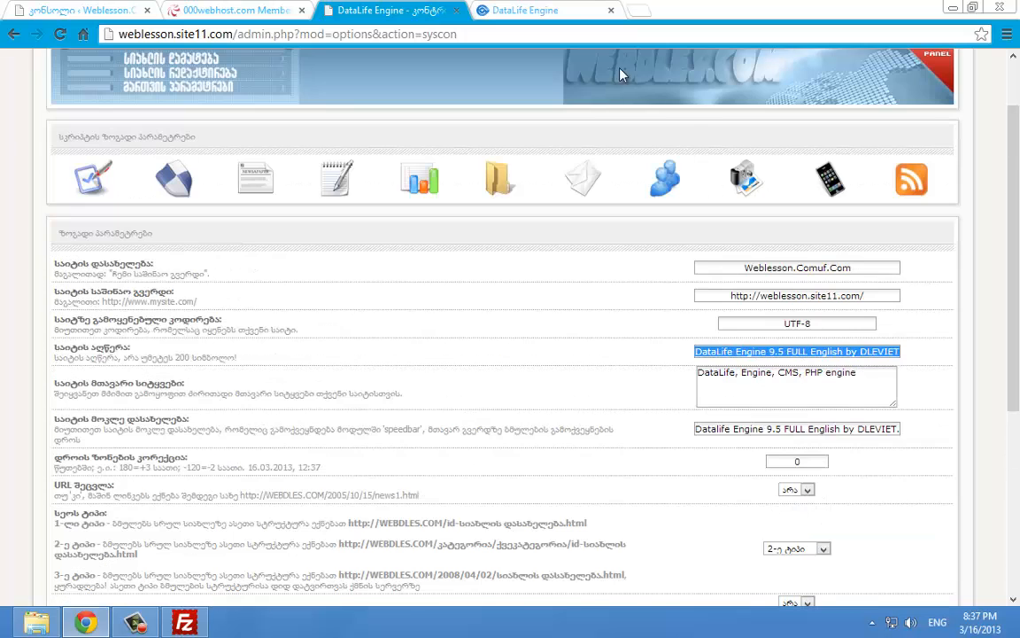
{"action": "left_click", "coordinate": [525, 10]}
{"action": "left_click", "coordinate": [390, 9]}
{"action": "scroll", "coordinate": [716, 285], "scroll_direction": "down", "scroll_amount": 2}
{"action": "scroll", "coordinate": [801, 429], "scroll_direction": "up", "scroll_amount": 2}
{"action": "scroll", "coordinate": [802, 429], "scroll_direction": "down", "scroll_amount": 2}
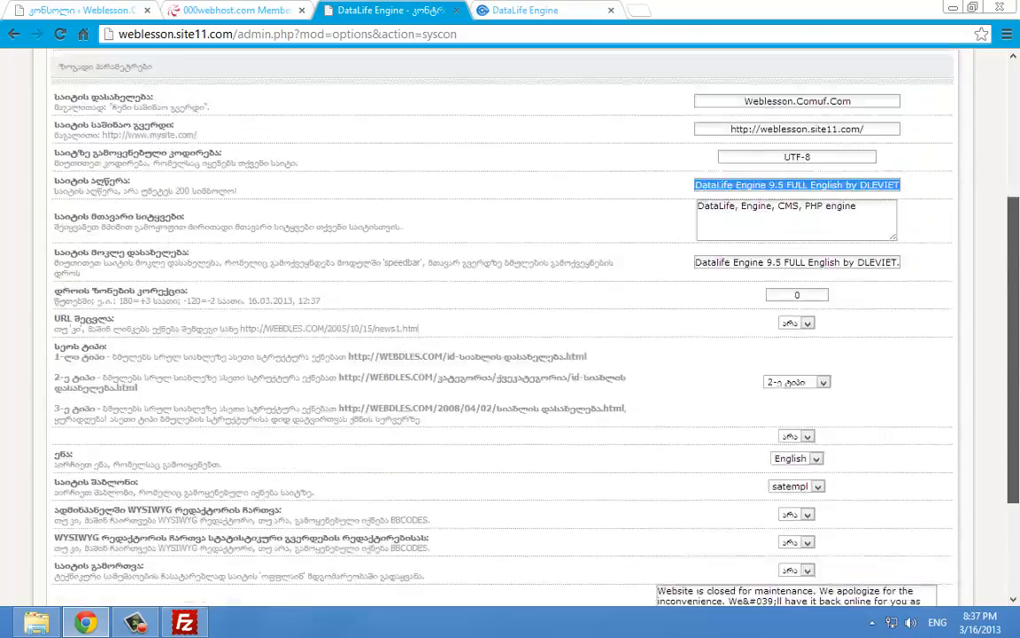
{"action": "scroll", "coordinate": [801, 429], "scroll_direction": "up", "scroll_amount": 3}
Replace the site description with Georgian text
{"action": "left_click", "coordinate": [553, 10]}
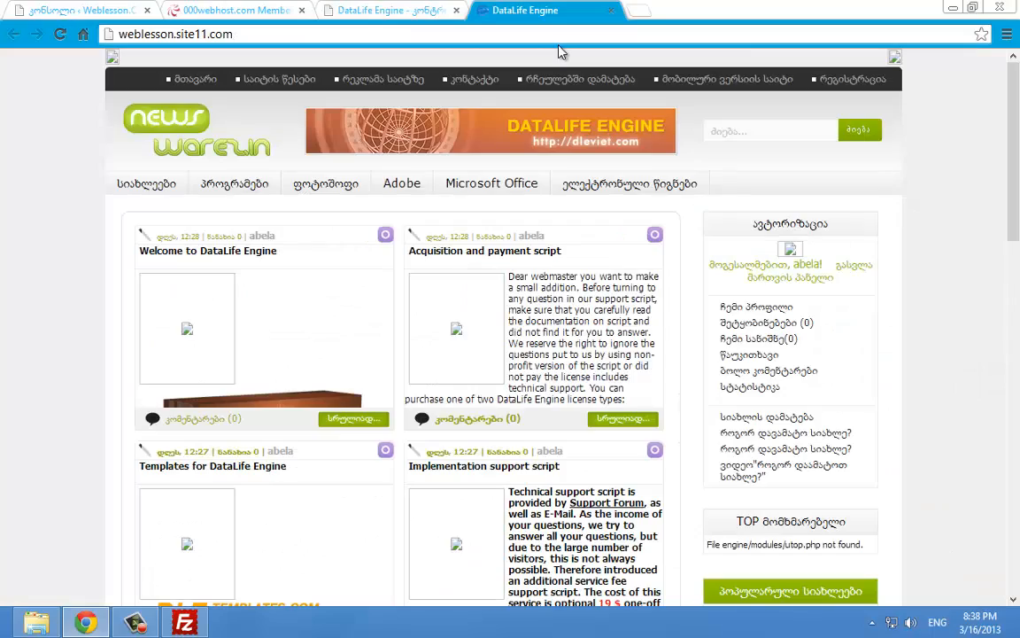
{"action": "left_click", "coordinate": [443, 5]}
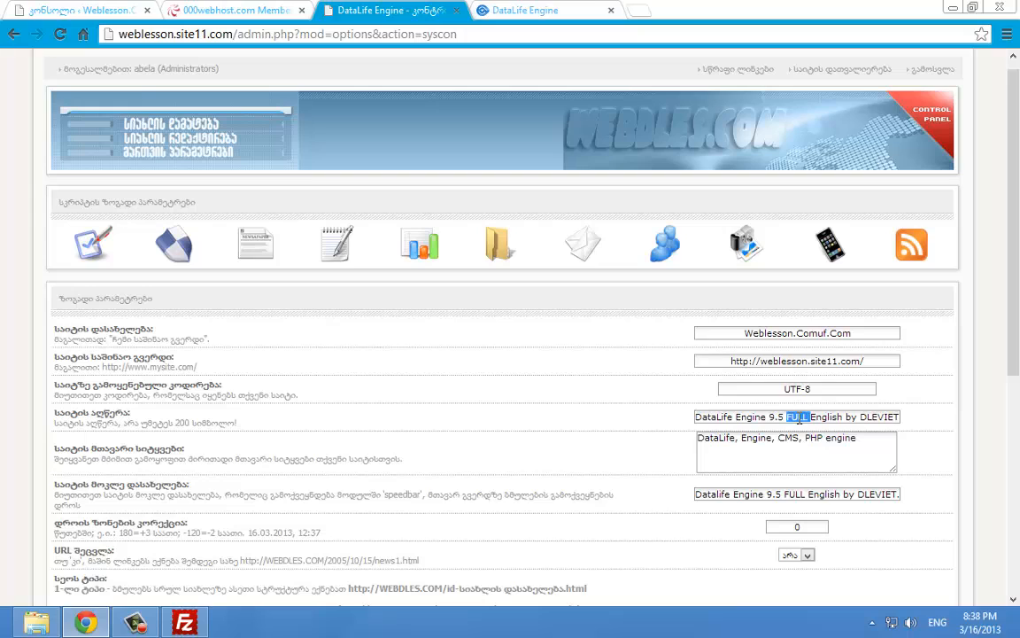
{"action": "triple_click", "coordinate": [800, 419]}
{"action": "key", "text": "alt+shift"}
{"action": "type", "text": "ყველაფერი Web-დიზაინერებს!"}
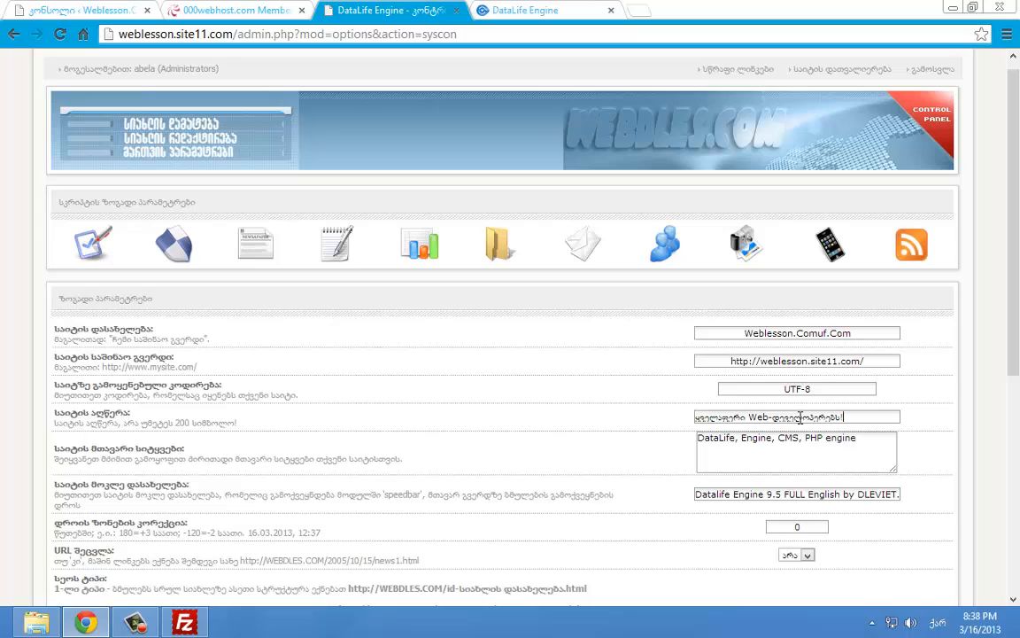
Set the short title to weblesson.comuf.com
{"action": "triple_click", "coordinate": [788, 495]}
{"action": "scroll", "coordinate": [819, 425], "scroll_direction": "down", "scroll_amount": 2}
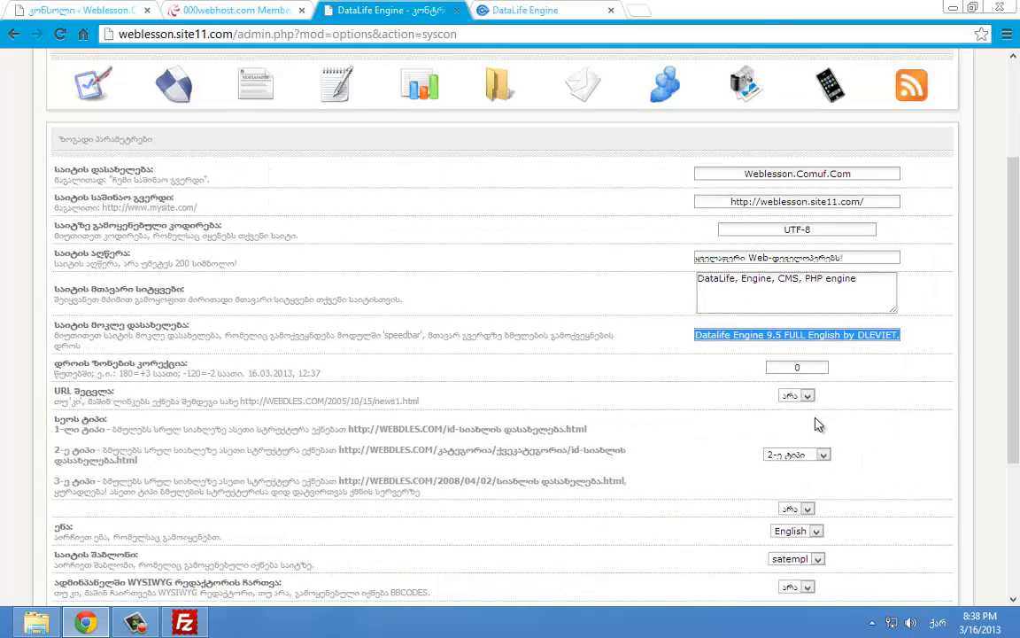
{"action": "scroll", "coordinate": [873, 328], "scroll_direction": "down", "scroll_amount": 2}
{"action": "scroll", "coordinate": [873, 328], "scroll_direction": "up", "scroll_amount": 3}
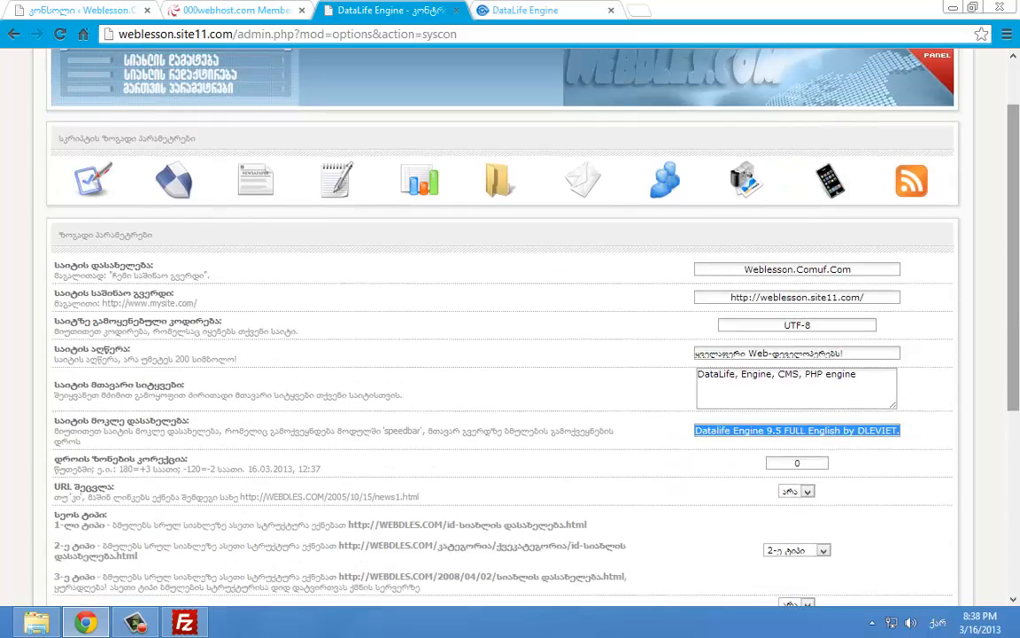
{"action": "scroll", "coordinate": [873, 327], "scroll_direction": "down", "scroll_amount": 1}
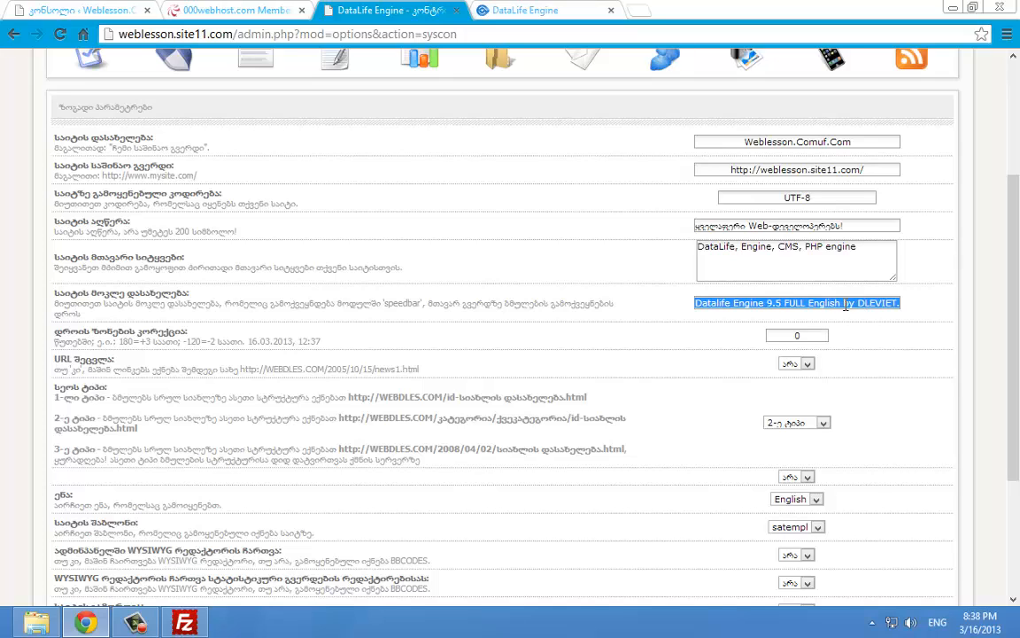
{"action": "type", "text": "ჰ"}
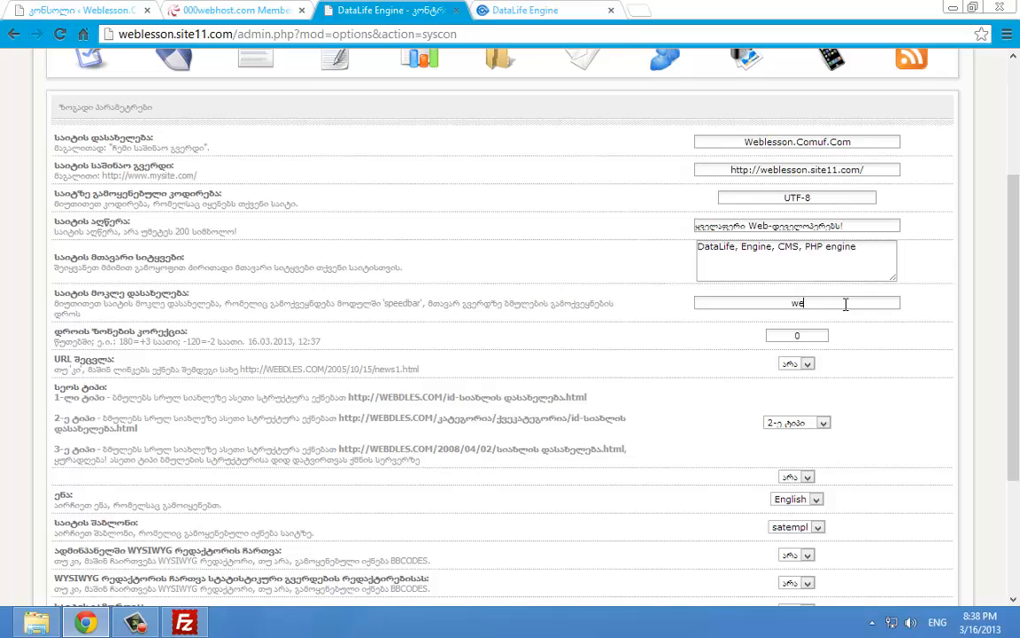
{"action": "type", "text": "weblesson.comuf.com"}
Append web,films,video to the site keywords and select the old offline message
{"action": "right_click", "coordinate": [872, 248]}
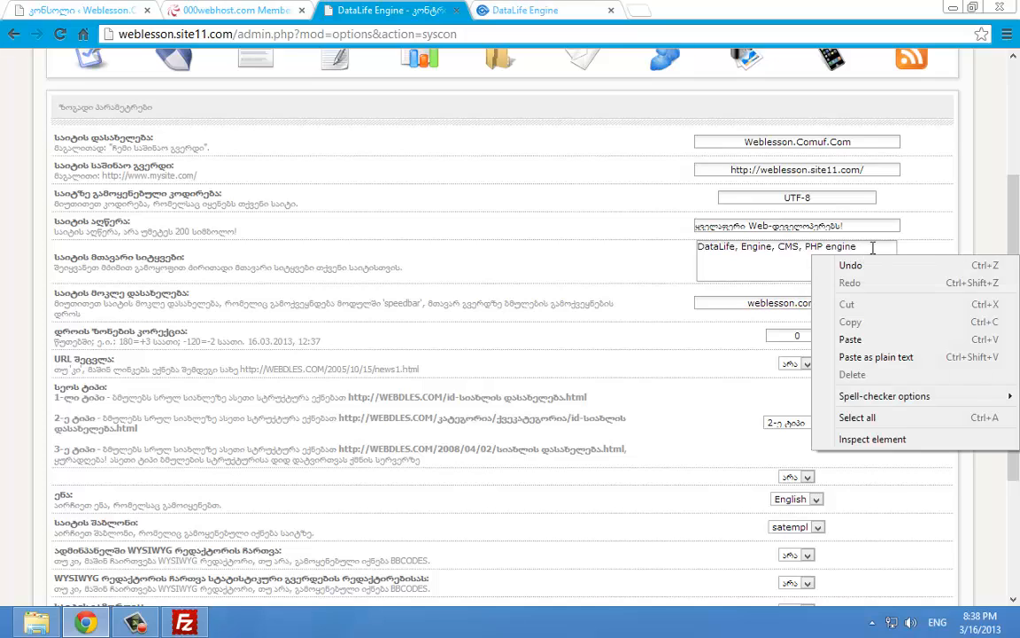
{"action": "key", "text": "Escape"}
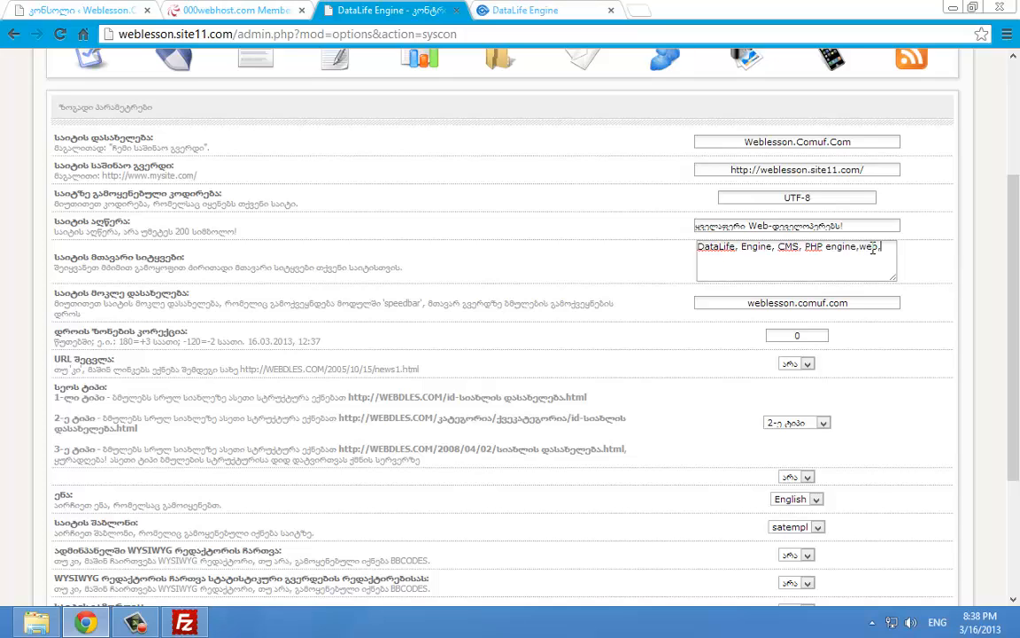
{"action": "type", "text": "lms,video."}
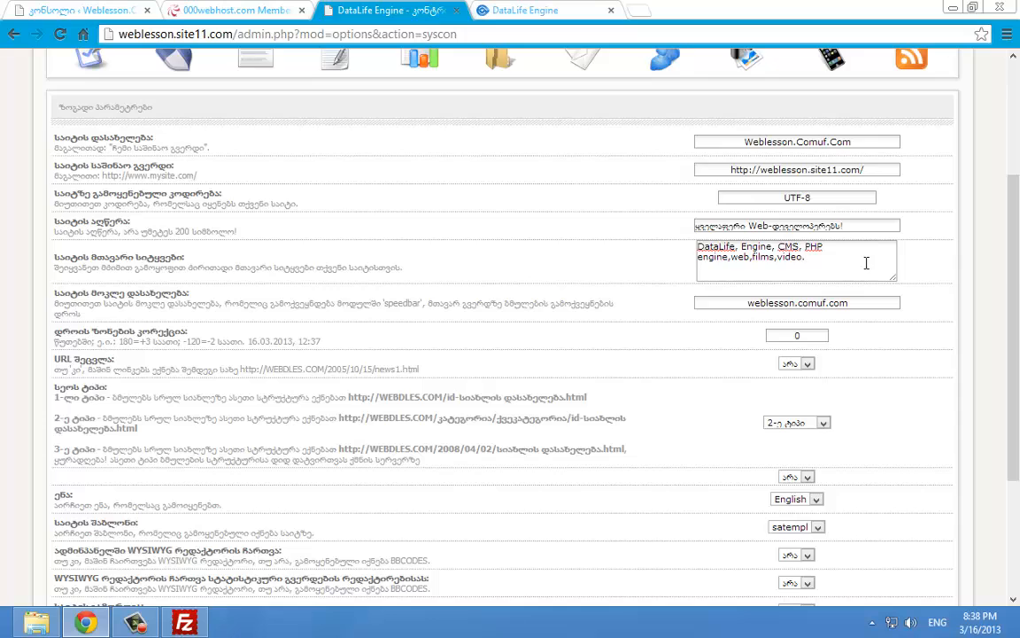
{"action": "scroll", "coordinate": [866, 263], "scroll_direction": "down", "scroll_amount": 3}
{"action": "triple_click", "coordinate": [814, 439]}
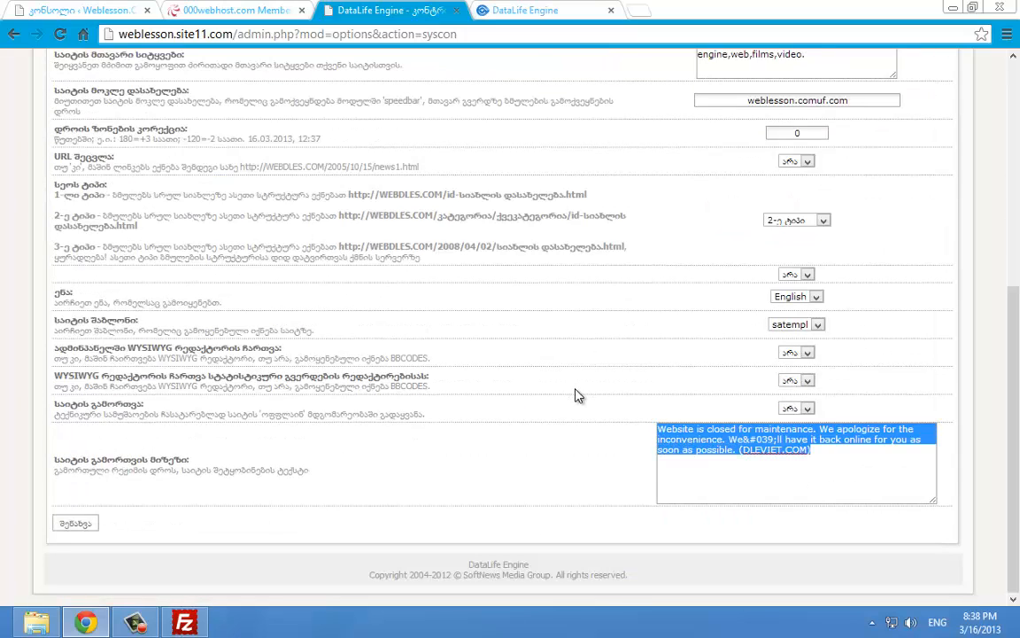
Delete the old offline message and check the site's front page
{"action": "key", "text": "BackSpace"}
{"action": "left_click", "coordinate": [525, 10]}
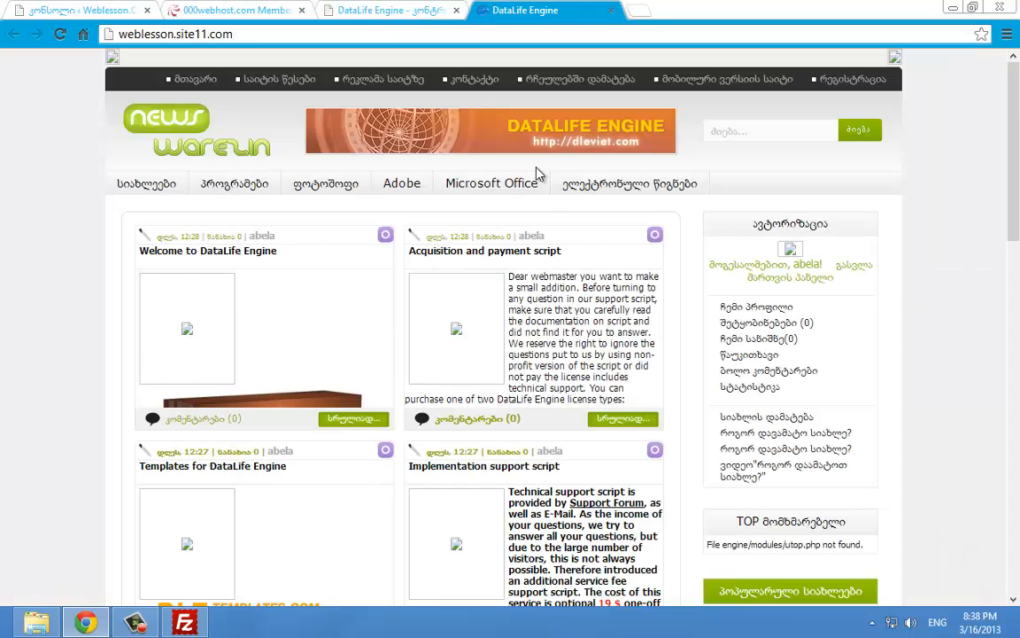
{"action": "scroll", "coordinate": [558, 233], "scroll_direction": "down", "scroll_amount": 4}
{"action": "scroll", "coordinate": [554, 222], "scroll_direction": "up", "scroll_amount": 2}
{"action": "scroll", "coordinate": [877, 212], "scroll_direction": "up", "scroll_amount": 2}
{"action": "scroll", "coordinate": [762, 128], "scroll_direction": "down", "scroll_amount": 3}
{"action": "scroll", "coordinate": [755, 126], "scroll_direction": "up", "scroll_amount": 3}
{"action": "left_click", "coordinate": [751, 131]}
{"action": "key", "text": "ctrl+shift+Tab"}
Set Site offline to Yes with the message 'საიტი გათიშულია!' and save the settings
{"action": "left_click", "coordinate": [763, 442]}
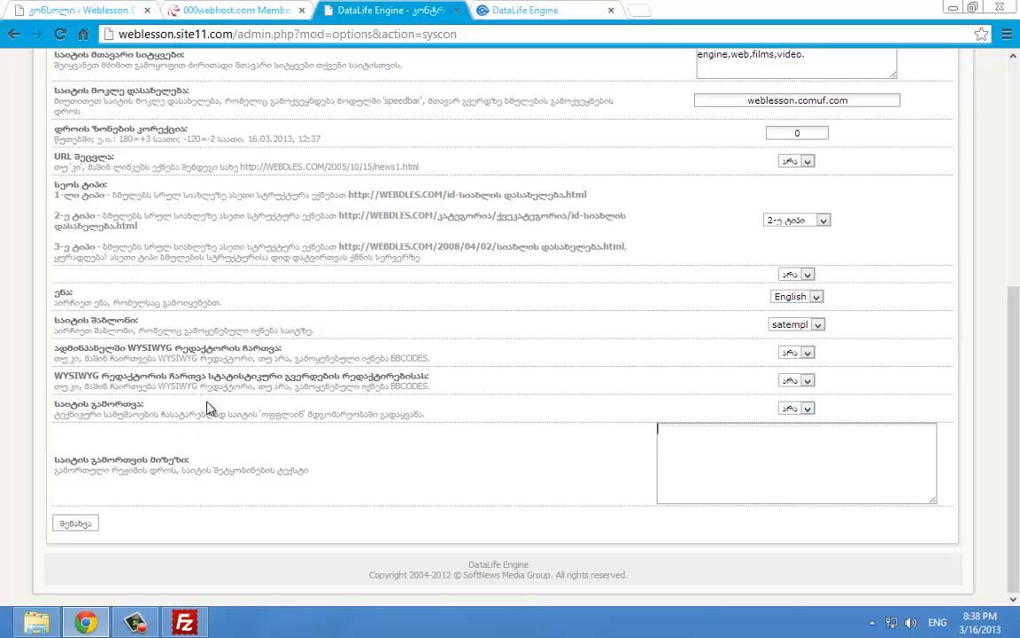
{"action": "left_click", "coordinate": [806, 409]}
{"action": "left_click", "coordinate": [788, 422]}
{"action": "key", "text": "BackSpace"}
{"action": "left_click_drag", "start_coordinate": [658, 428], "coordinate": [904, 462]}
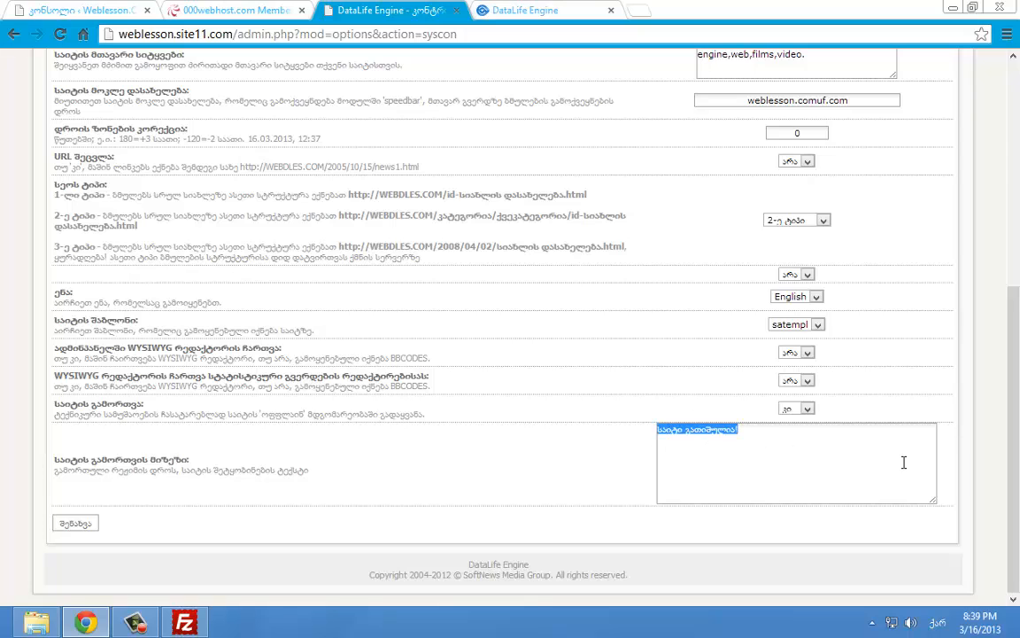
{"action": "left_click", "coordinate": [904, 462]}
{"action": "left_click", "coordinate": [86, 526]}
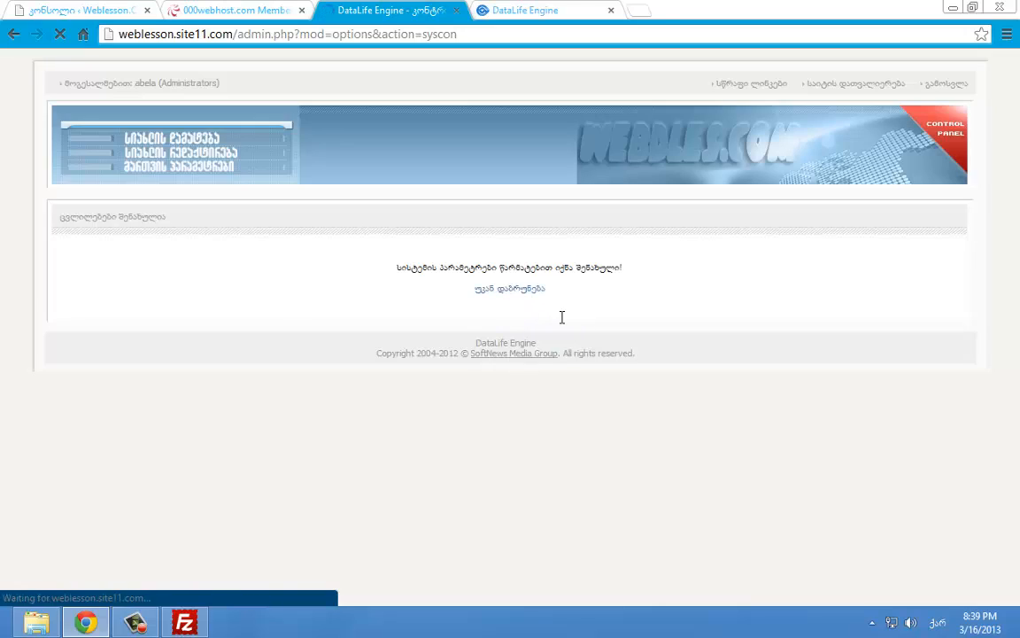
Reload the site home page, then save the general settings again
{"action": "left_click", "coordinate": [500, 13]}
{"action": "left_click", "coordinate": [60, 34]}
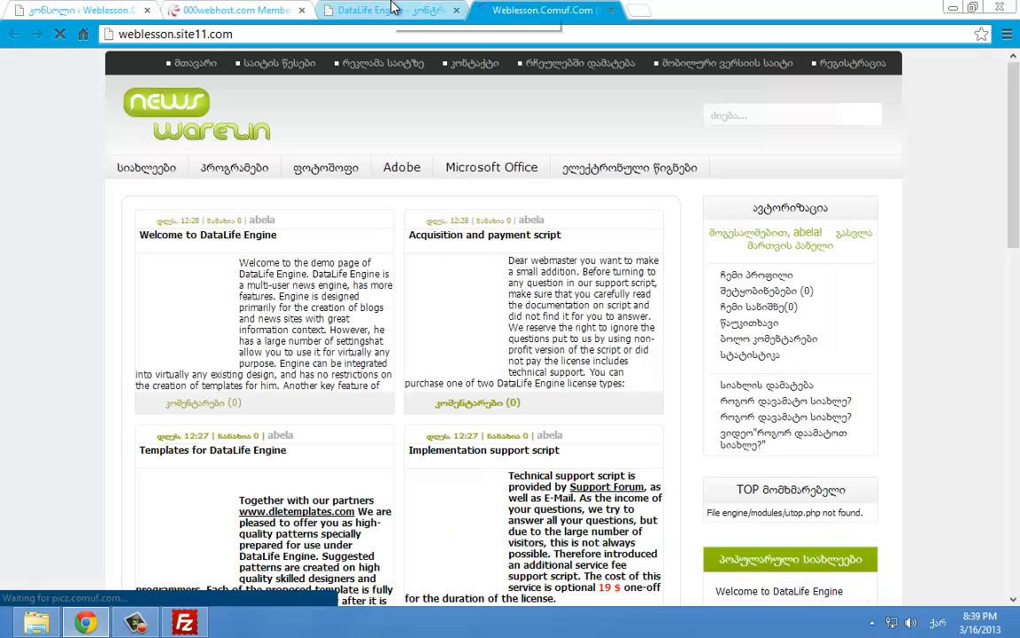
{"action": "left_click", "coordinate": [394, 8]}
{"action": "scroll", "coordinate": [702, 334], "scroll_direction": "down", "scroll_amount": 10}
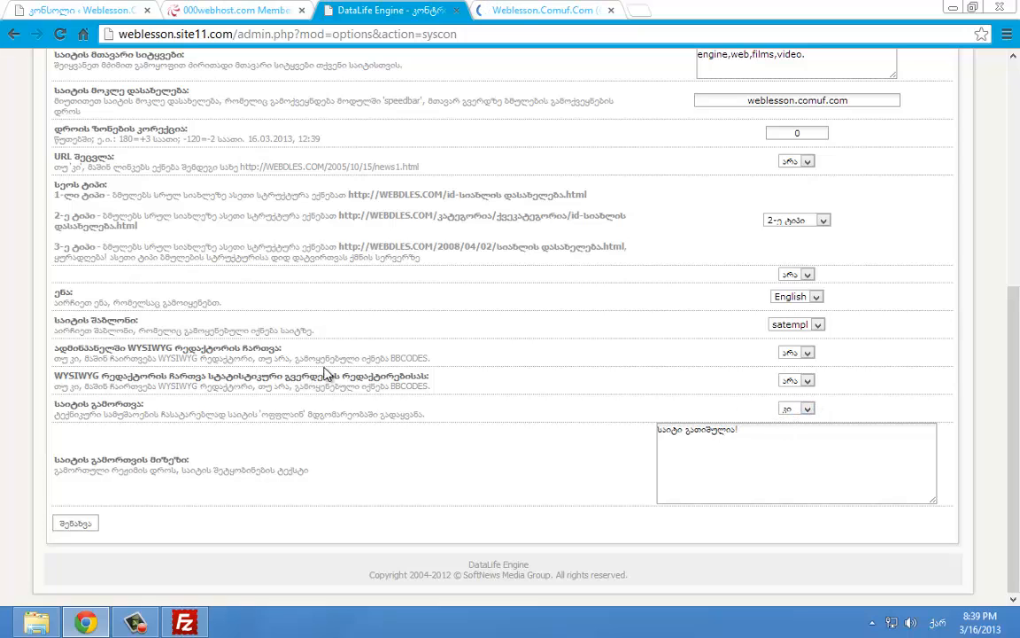
{"action": "left_click", "coordinate": [55, 525]}
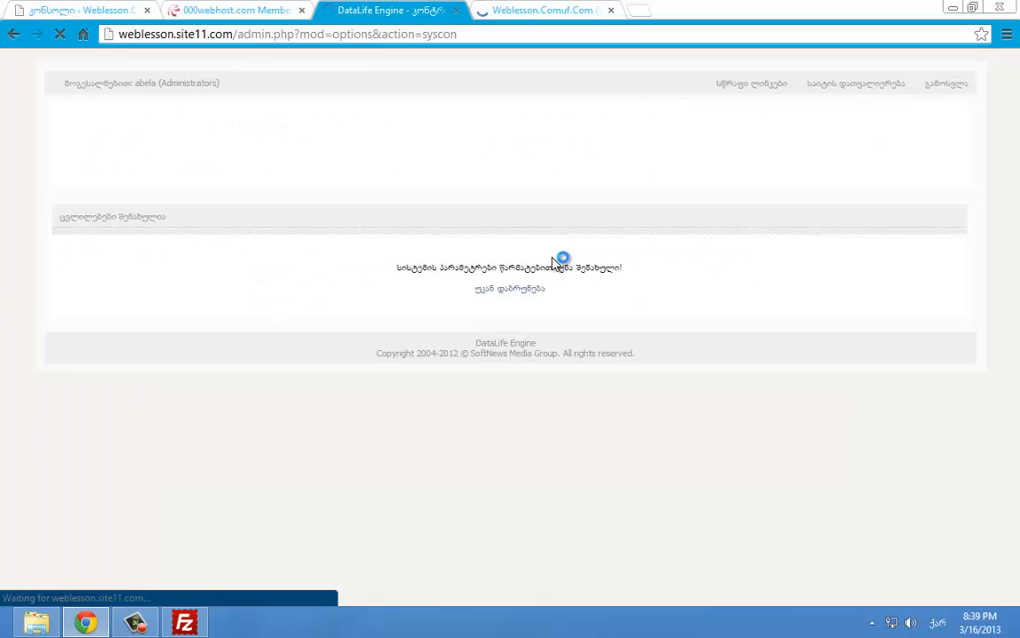
Recheck the site home page against the admin settings tab
{"action": "left_click", "coordinate": [501, 13]}
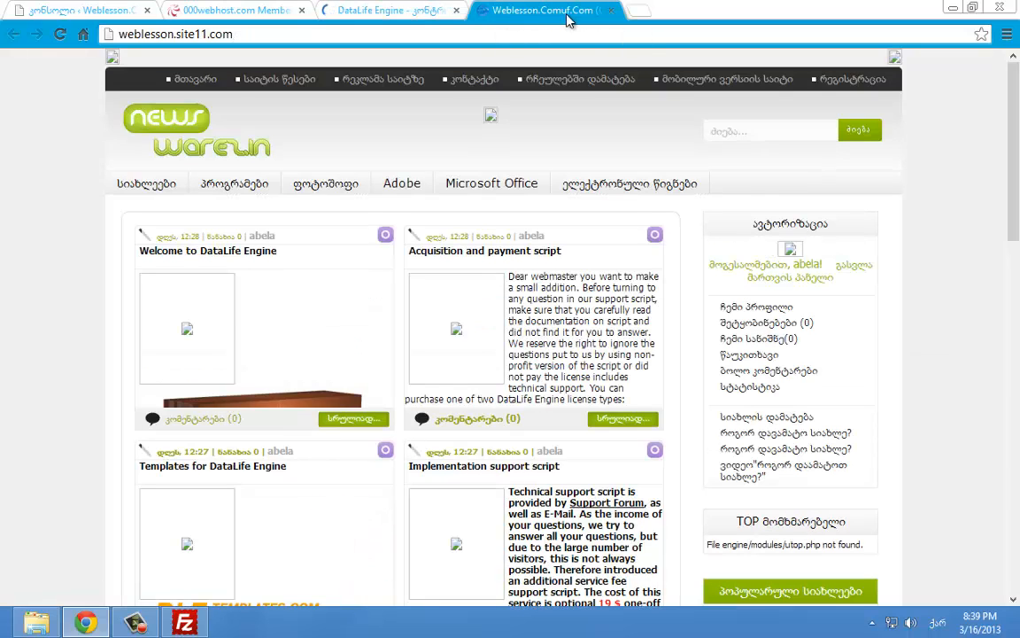
{"action": "right_click", "coordinate": [524, 16]}
{"action": "left_click", "coordinate": [511, 24]}
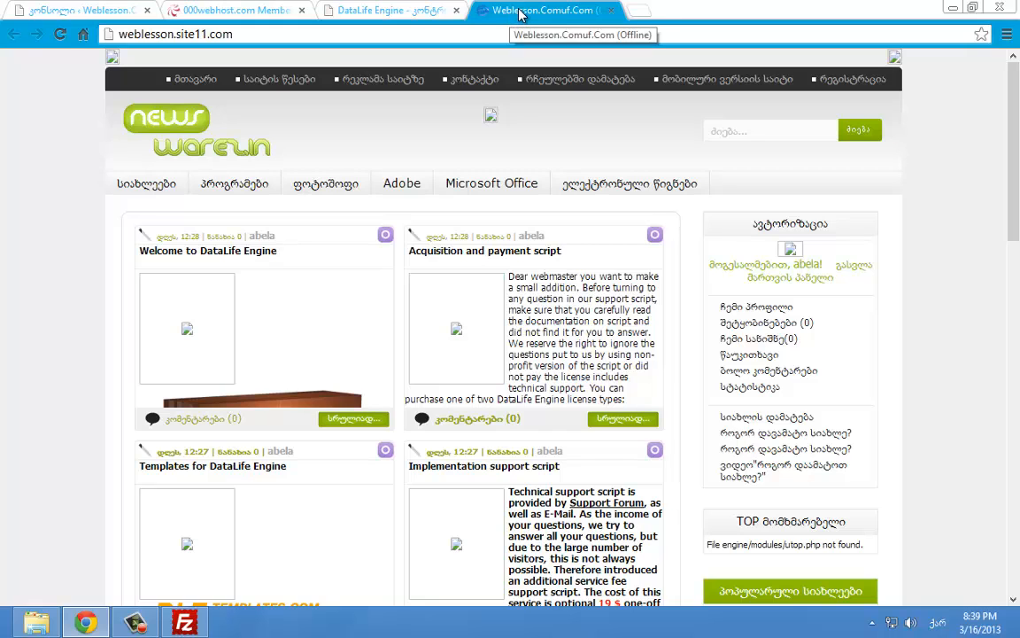
{"action": "left_click", "coordinate": [435, 7]}
{"action": "left_click", "coordinate": [565, 8]}
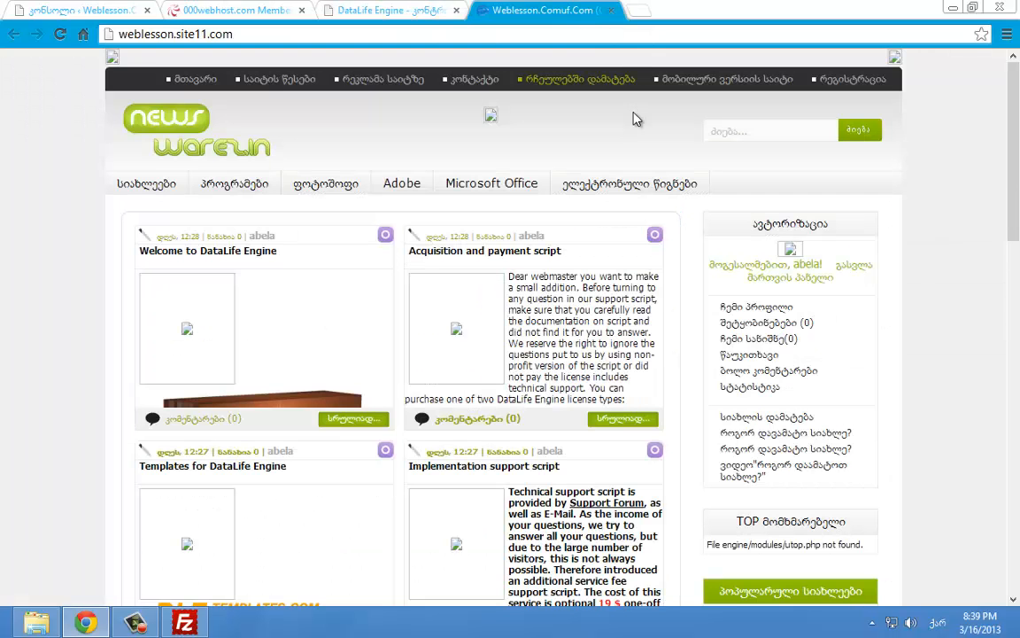
{"action": "scroll", "coordinate": [634, 122], "scroll_direction": "down", "scroll_amount": 3}
{"action": "scroll", "coordinate": [627, 131], "scroll_direction": "up", "scroll_amount": 3}
{"action": "right_click", "coordinate": [571, 4]}
{"action": "left_click", "coordinate": [558, 16]}
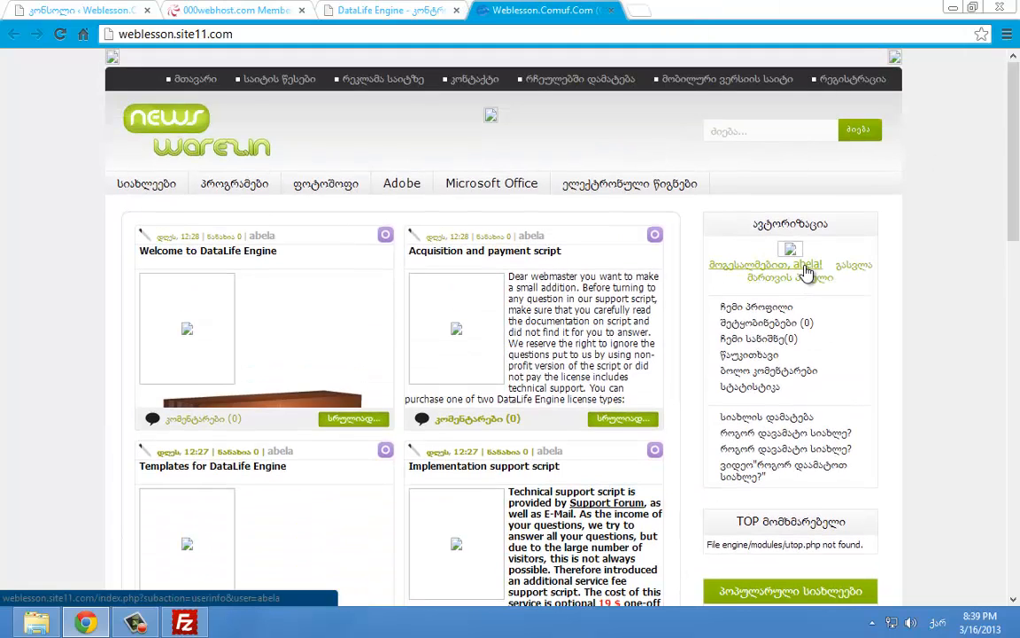
{"action": "left_click_drag", "start_coordinate": [1015, 232], "coordinate": [1018, 146]}
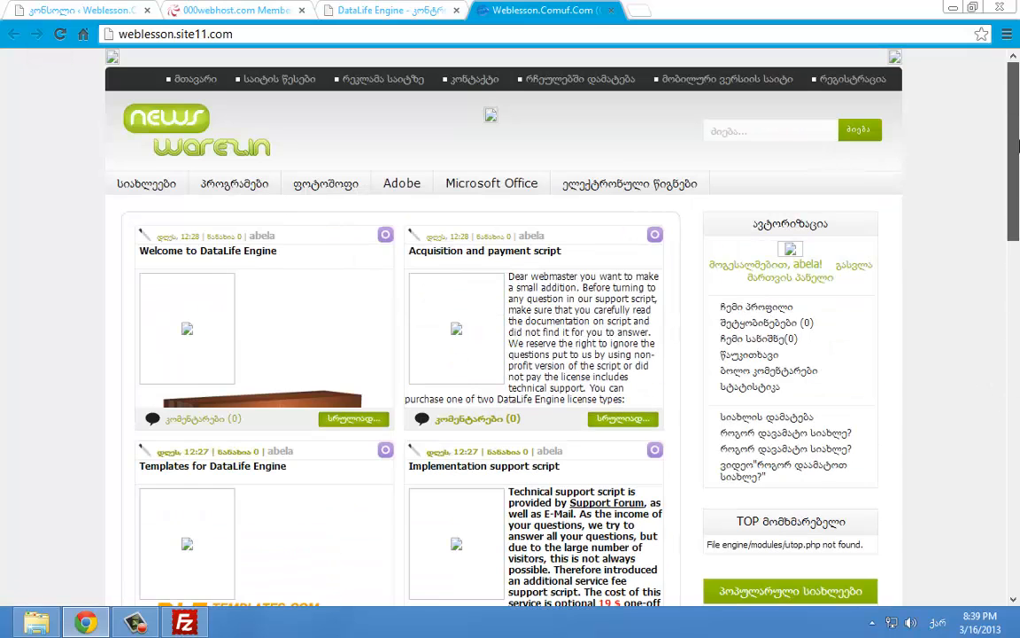
Log out and confirm visitors see only the 'საიტი გათიშულია!' offline notice
{"action": "left_click", "coordinate": [853, 268]}
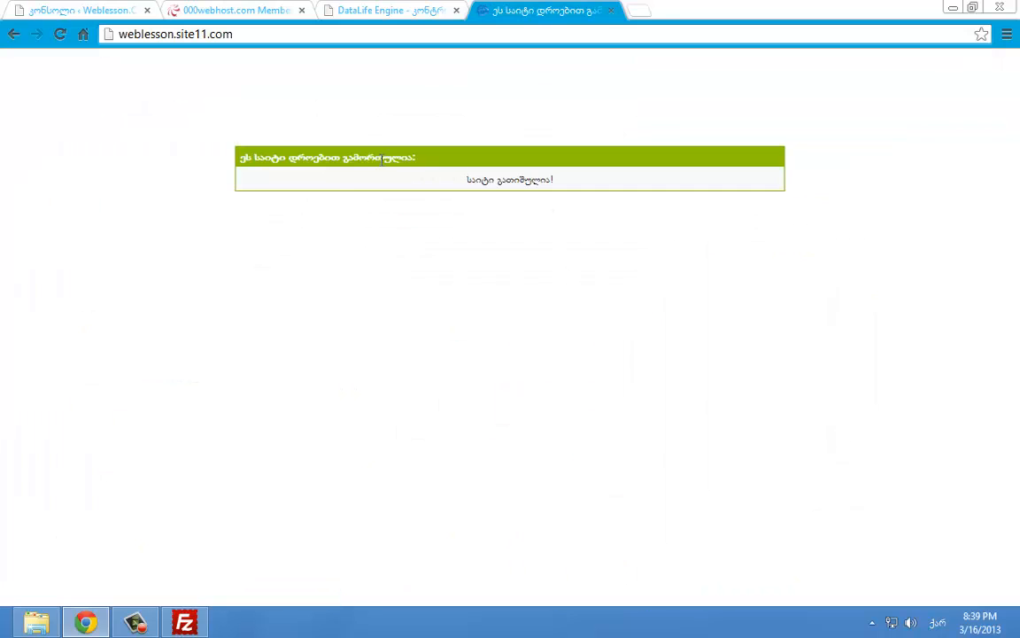
{"action": "left_click_drag", "start_coordinate": [476, 191], "coordinate": [650, 201]}
{"action": "left_click", "coordinate": [560, 200]}
{"action": "left_click", "coordinate": [439, 8]}
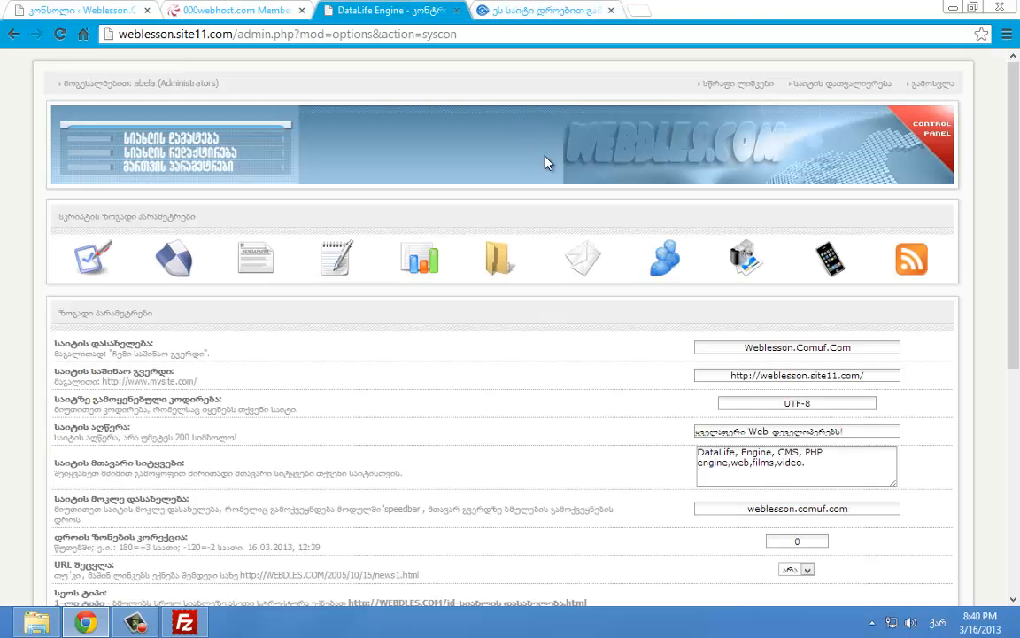
{"action": "scroll", "coordinate": [546, 163], "scroll_direction": "down", "scroll_amount": 5}
{"action": "left_click_drag", "start_coordinate": [1018, 301], "coordinate": [1017, 524]}
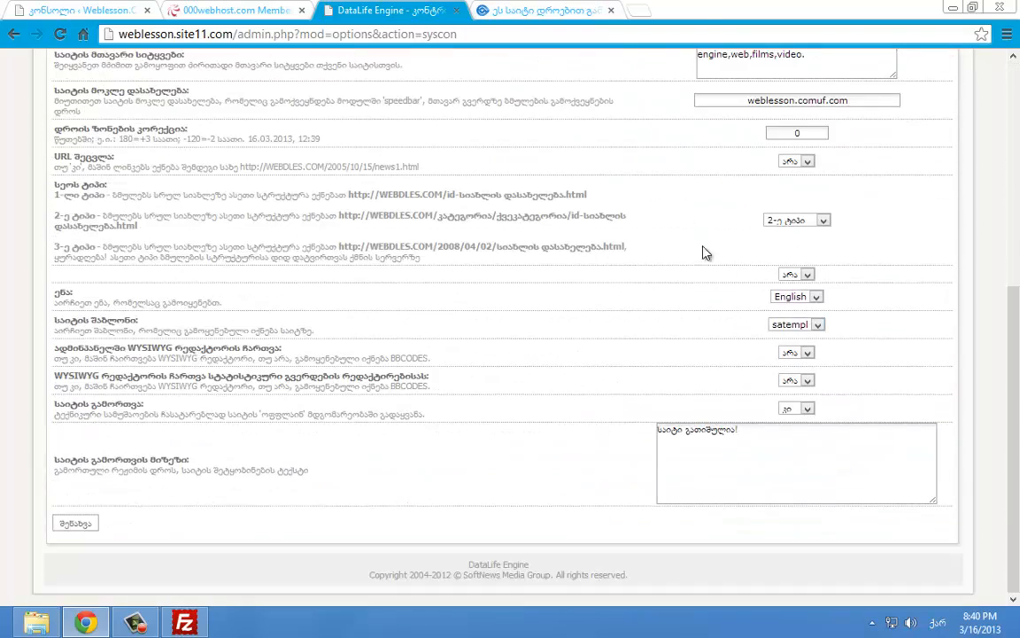
{"action": "left_click", "coordinate": [547, 10]}
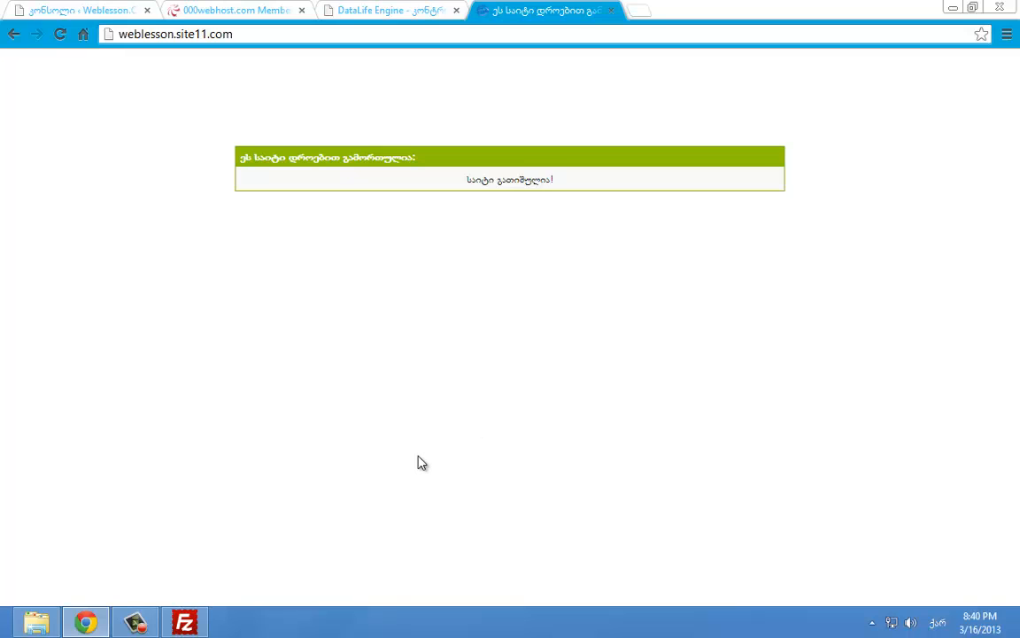
{"action": "left_click", "coordinate": [134, 623]}
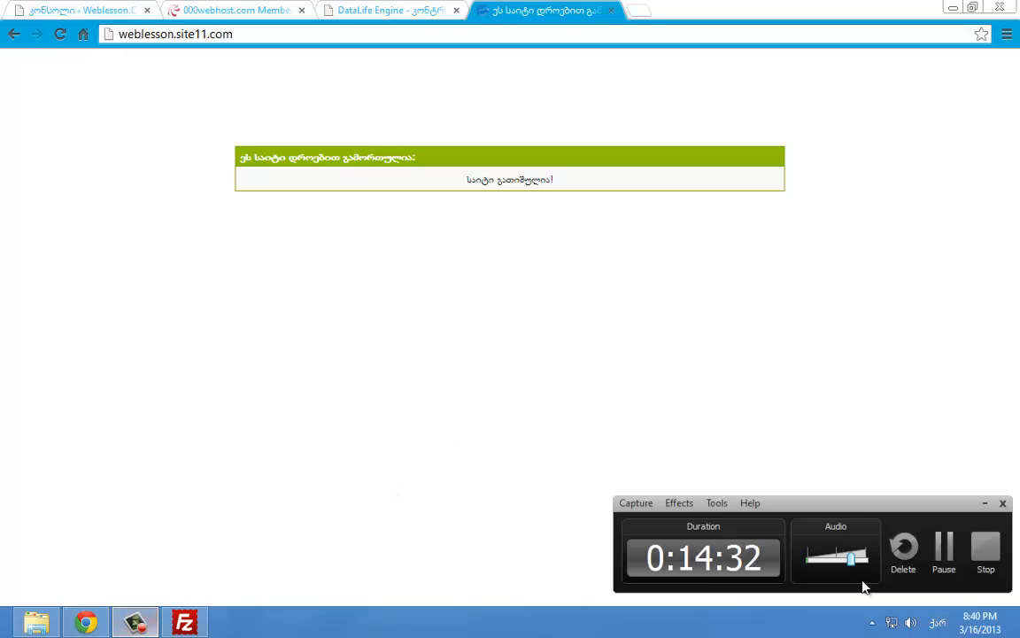